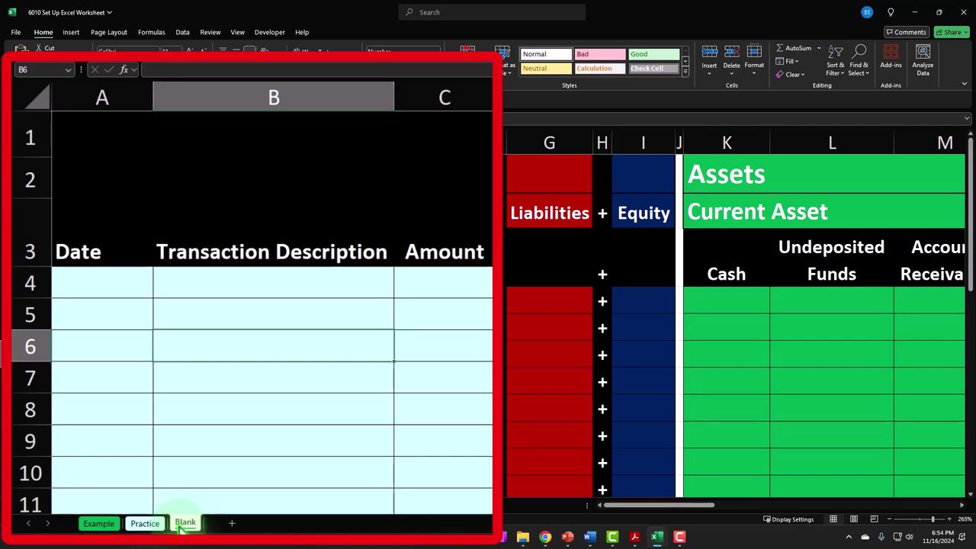
Step: Switch to the Example sheet and point out its Transaction Description entries and Assets heading
{"action": "left_click", "coordinate": [95, 523]}
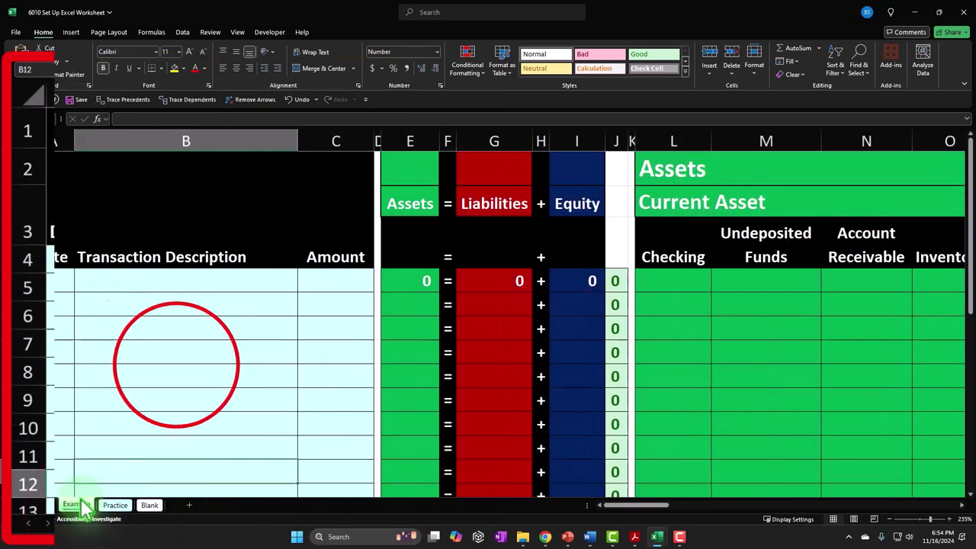
{"action": "left_click", "coordinate": [176, 364]}
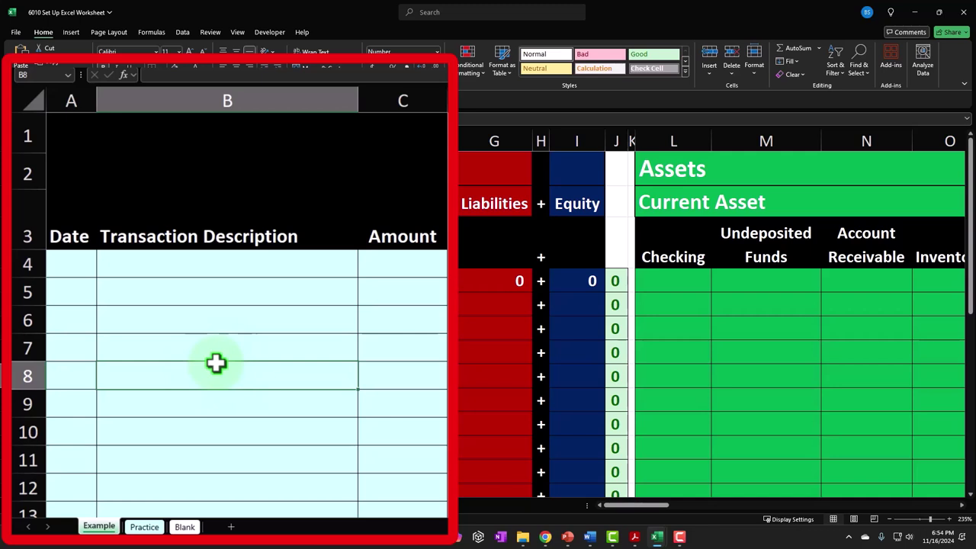
{"action": "left_click", "coordinate": [405, 207]}
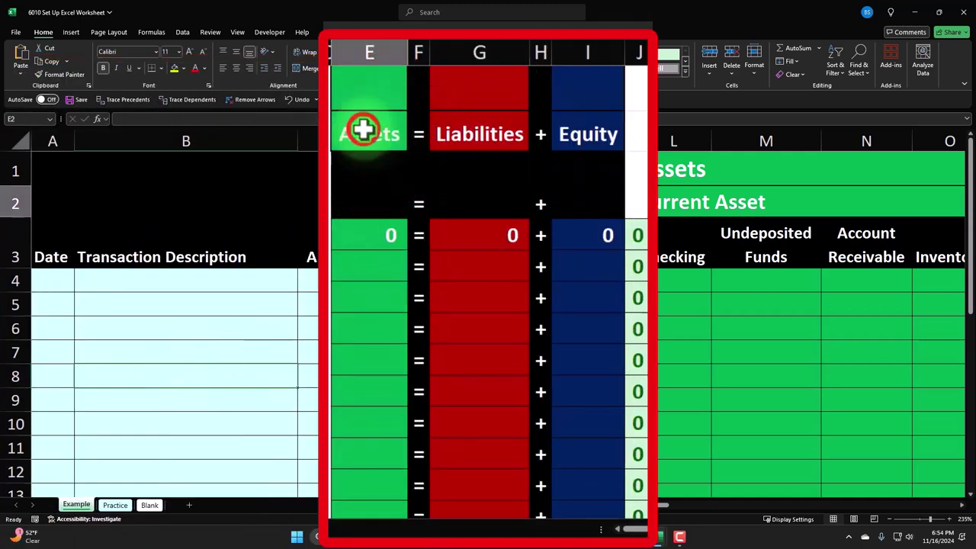
{"action": "left_click_drag", "start_coordinate": [405, 206], "coordinate": [562, 199]}
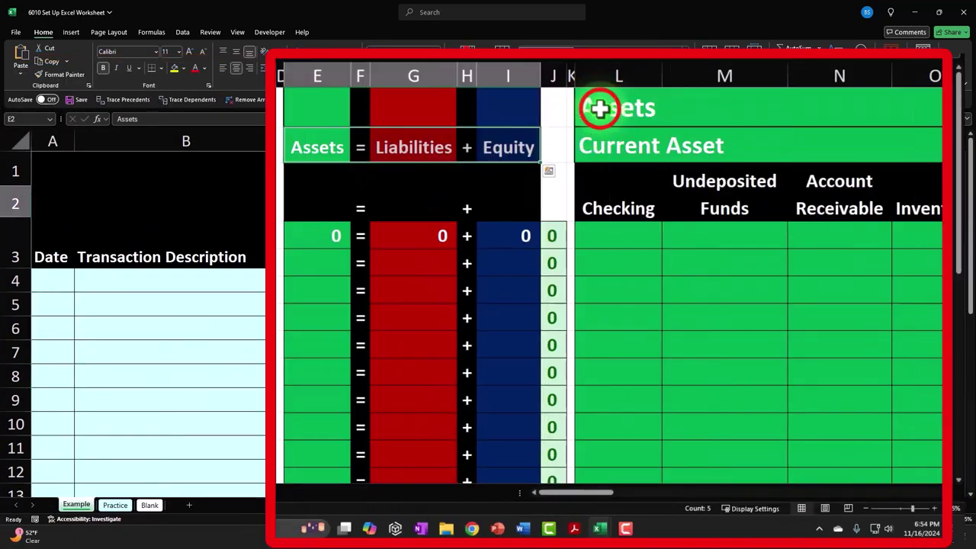
{"action": "left_click_drag", "start_coordinate": [599, 108], "coordinate": [895, 172]}
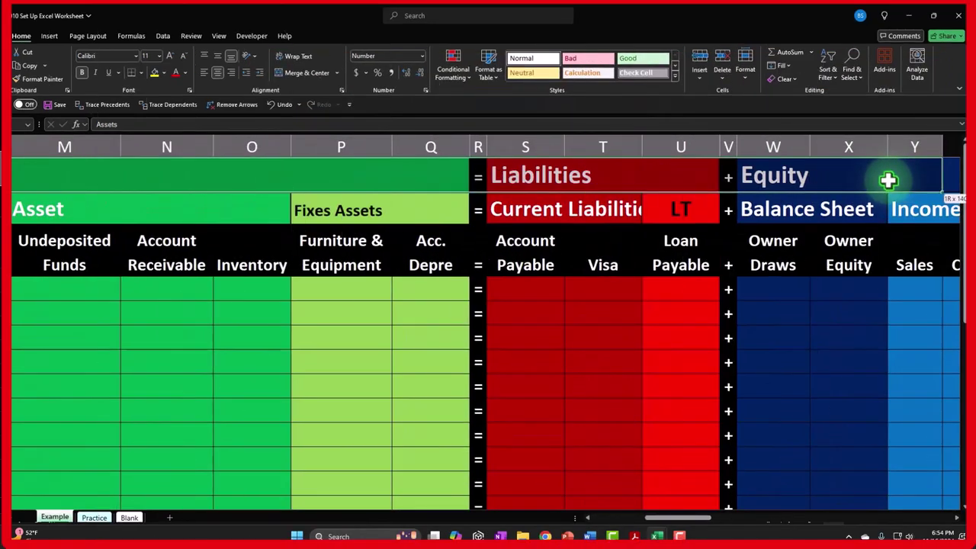
{"action": "left_click_drag", "start_coordinate": [26, 203], "coordinate": [770, 209]}
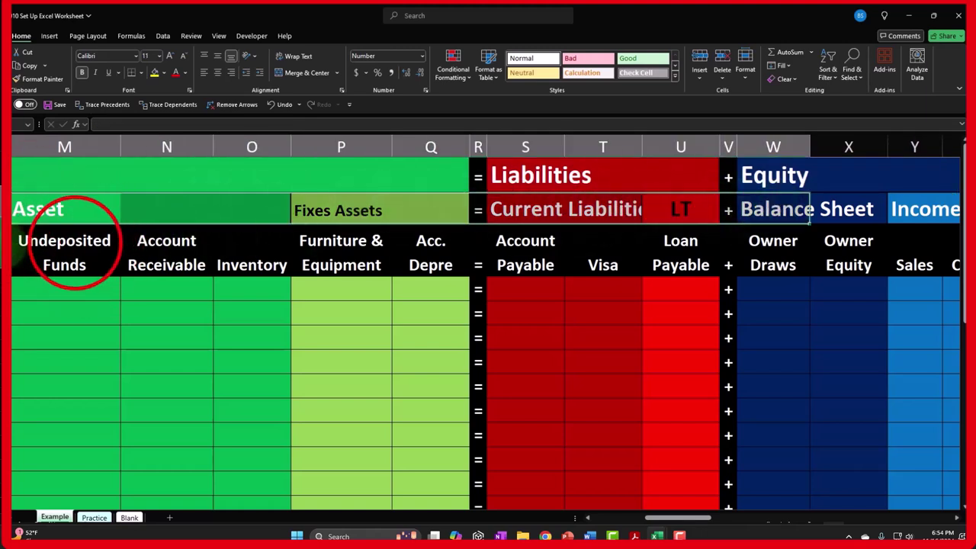
{"action": "left_click_drag", "start_coordinate": [72, 246], "coordinate": [797, 241]}
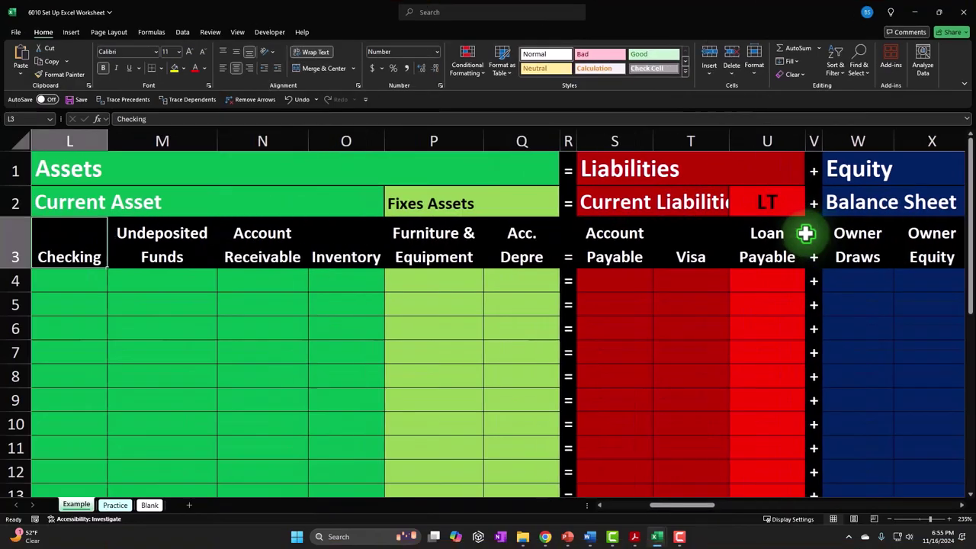
{"action": "key", "text": "ctrl+Home"}
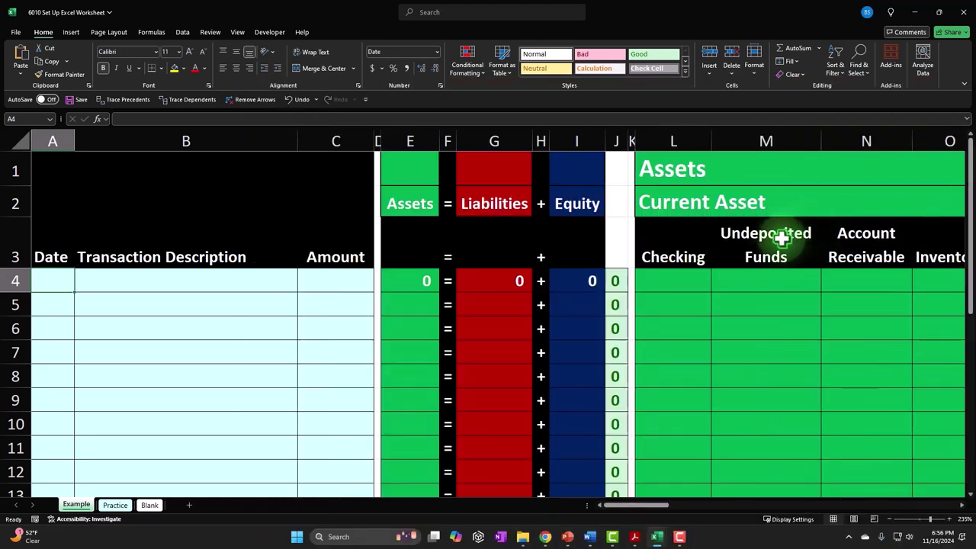
{"action": "left_click", "coordinate": [233, 290]}
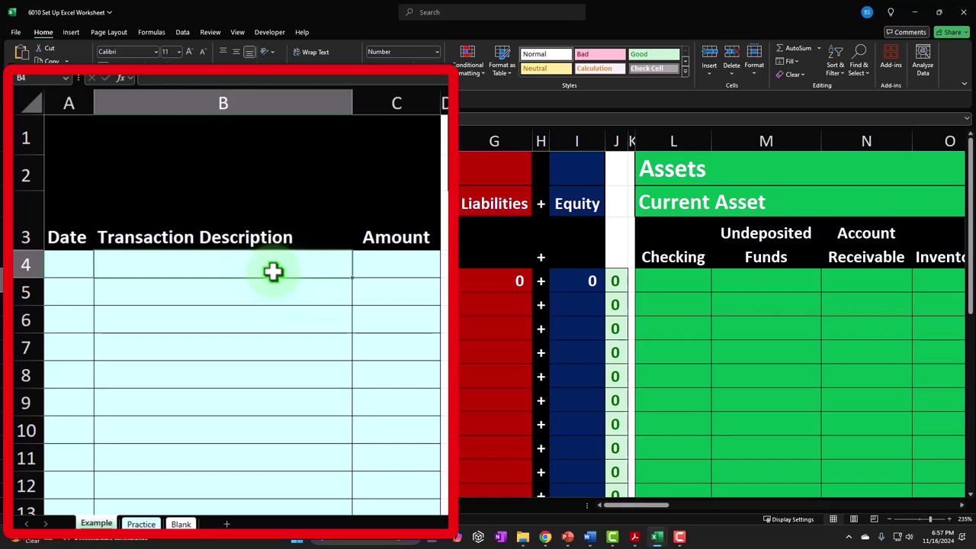
Step: In the trial balance PDF, select 'Inventory Asset' and restore the window to a smaller size
{"action": "left_click", "coordinate": [633, 536]}
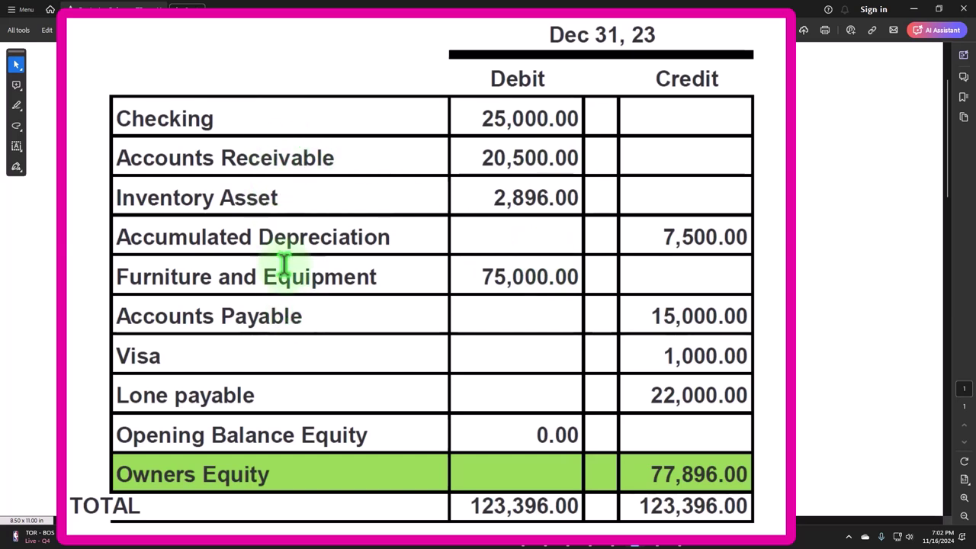
{"action": "left_click", "coordinate": [114, 196]}
{"action": "left_click_drag", "start_coordinate": [114, 196], "coordinate": [279, 194]}
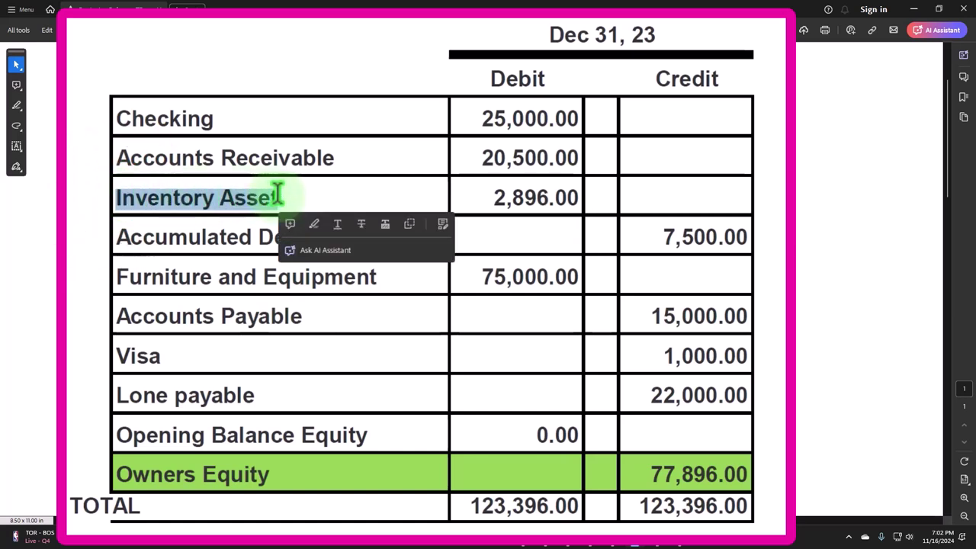
{"action": "double_click", "coordinate": [907, 11]}
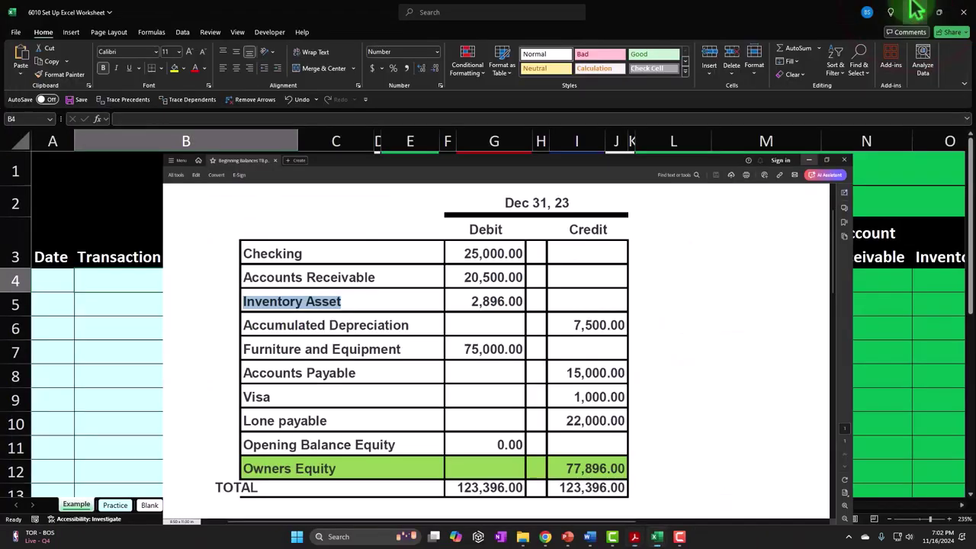
Step: Bring the Excel worksheet forward and switch to the Blank sheet
{"action": "left_click", "coordinate": [915, 10]}
{"action": "left_click", "coordinate": [211, 309]}
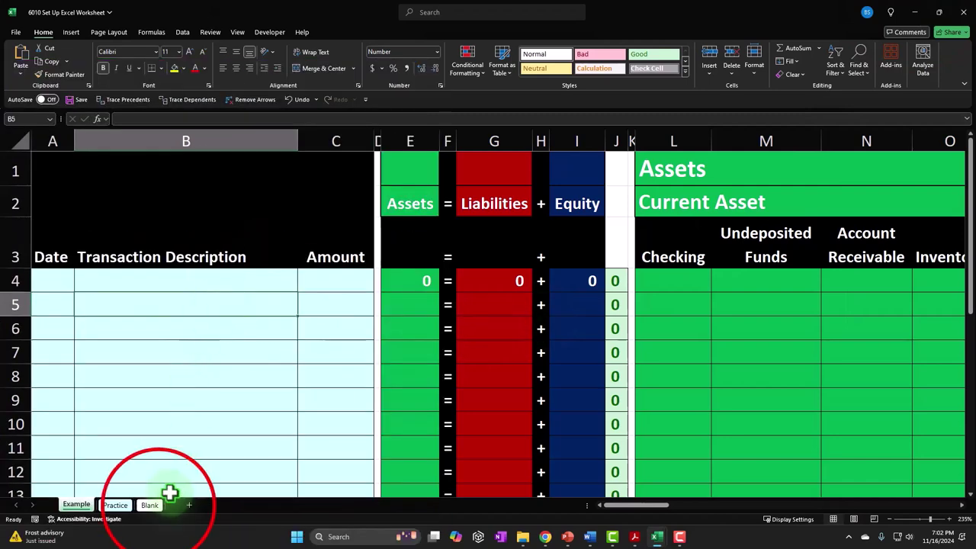
{"action": "left_click", "coordinate": [153, 503]}
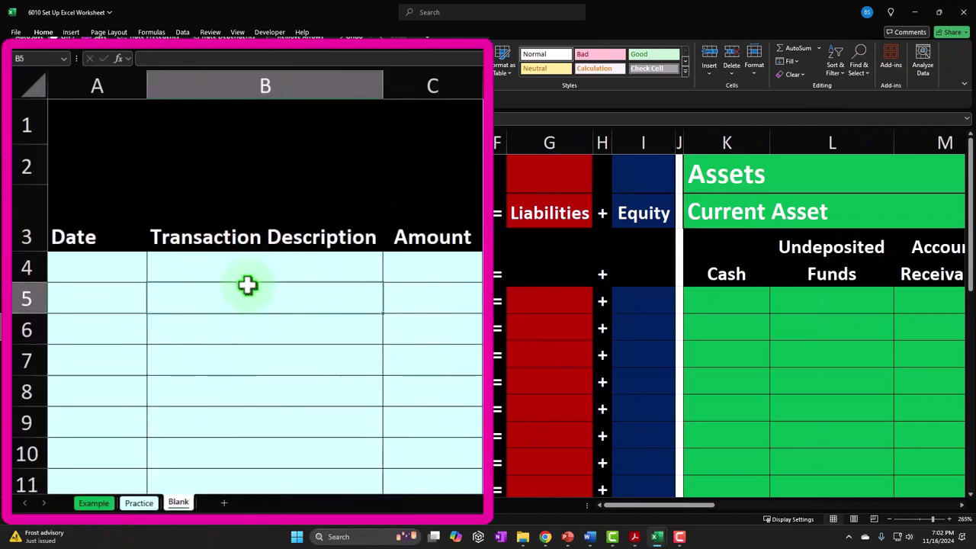
Step: Review the row 5 headings out to Sales Tax Payable, return to column A, and select J4
{"action": "key", "text": "Left"}
{"action": "key", "text": "Right"}
{"action": "key", "text": "Right"}
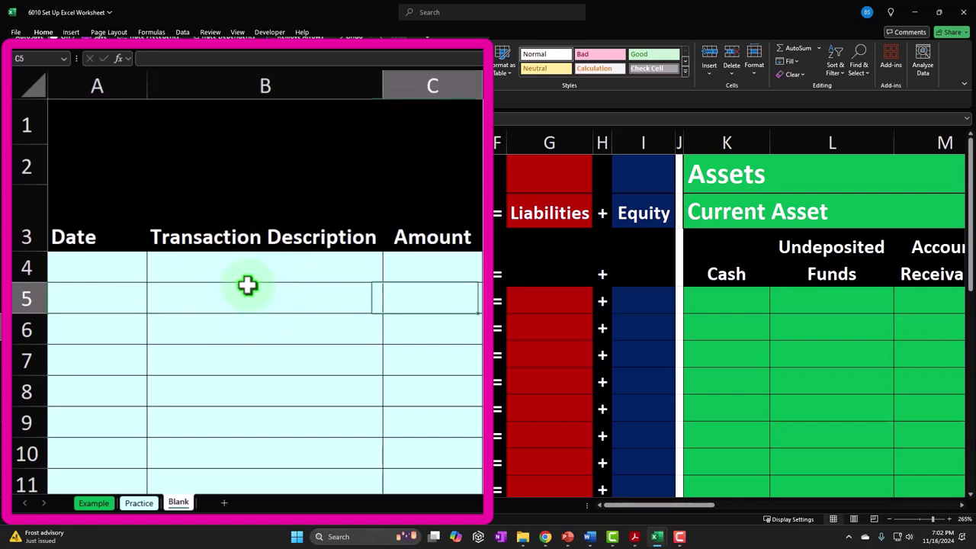
{"action": "key", "text": "Right"}
{"action": "key", "text": "Right"}
{"action": "key", "text": "Right"}
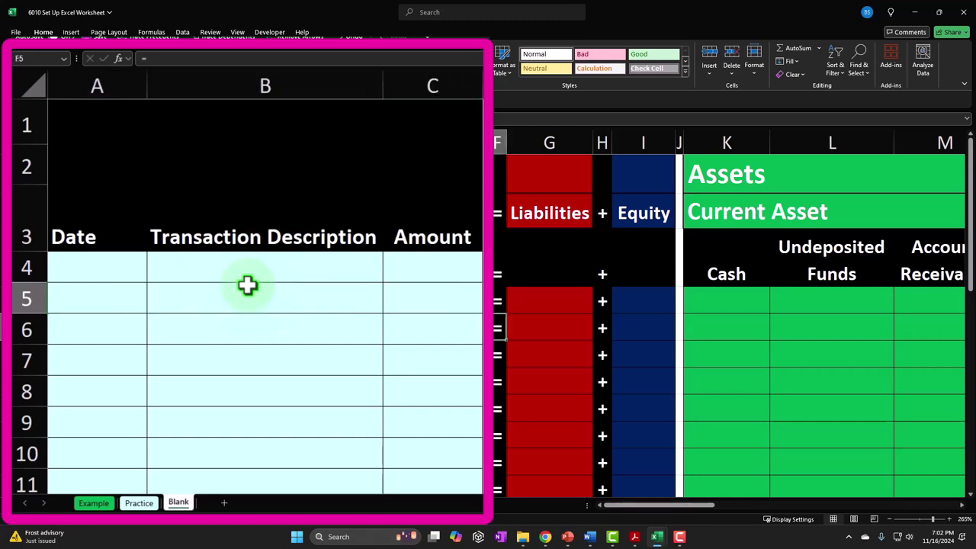
{"action": "key", "text": "Right"}
{"action": "key", "text": "Right"}
{"action": "key", "text": "Right"}
{"action": "key", "text": "Right"}
{"action": "key", "text": "Right"}
{"action": "key", "text": "Right"}
{"action": "key", "text": "Right"}
{"action": "key", "text": "Right"}
{"action": "key", "text": "Right"}
{"action": "key", "text": "Right"}
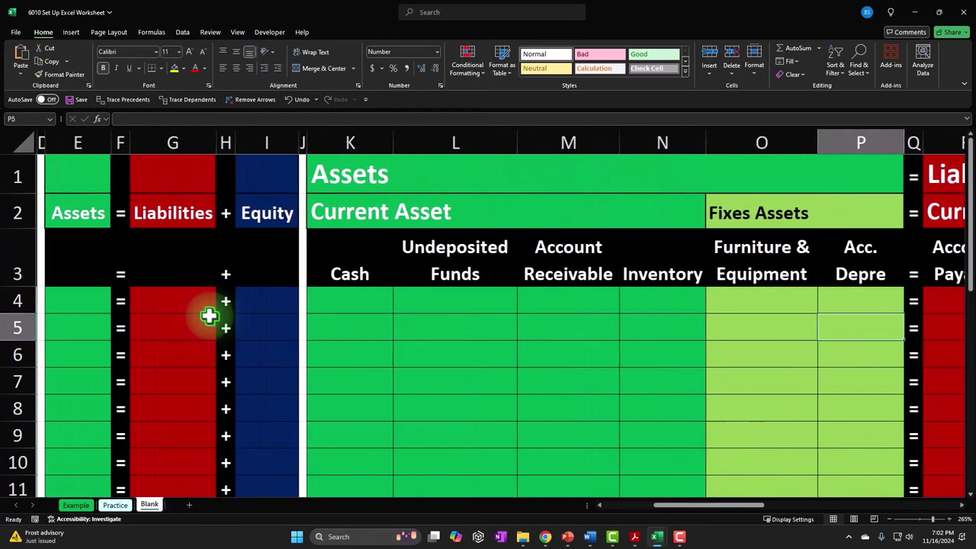
{"action": "key", "text": "Right"}
{"action": "key", "text": "Right"}
{"action": "key", "text": "Right"}
{"action": "key", "text": "Right"}
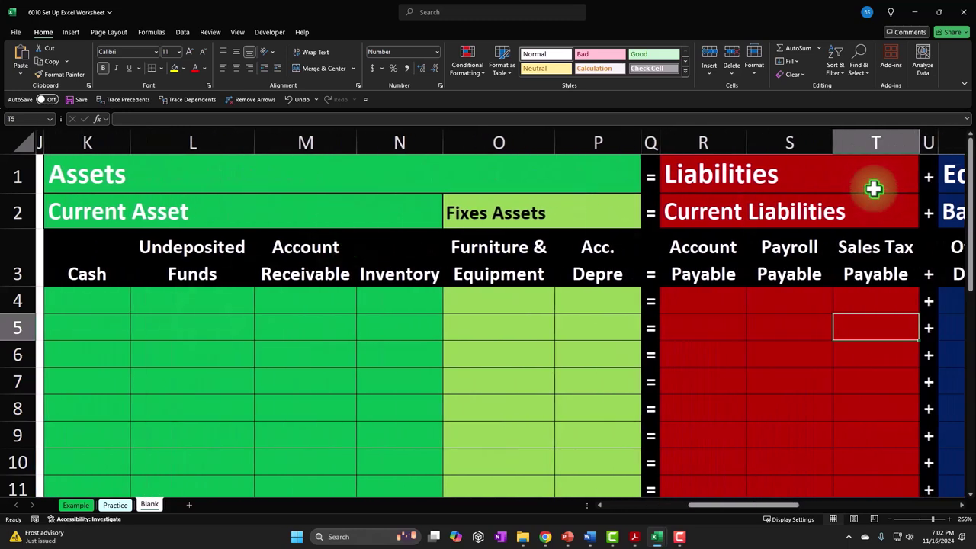
{"action": "left_click", "coordinate": [657, 332]}
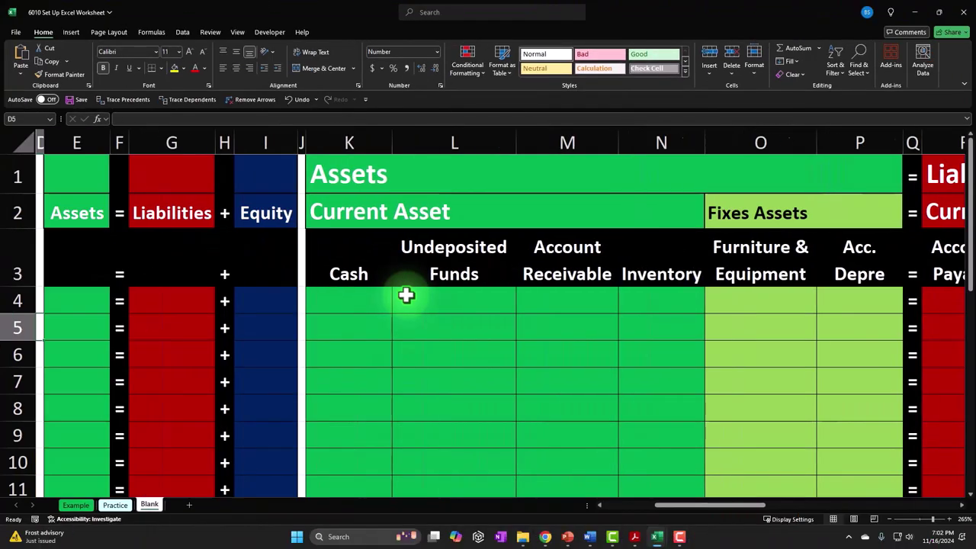
{"action": "key", "text": "Home"}
{"action": "left_click", "coordinate": [681, 294]}
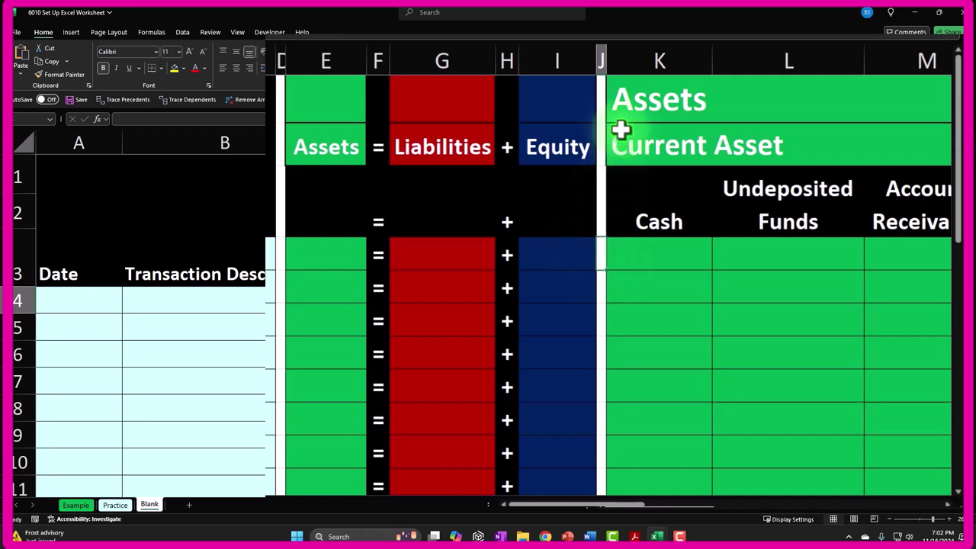
Step: Insert a new column before the Cash column K and widen column J slightly
{"action": "left_click", "coordinate": [614, 48]}
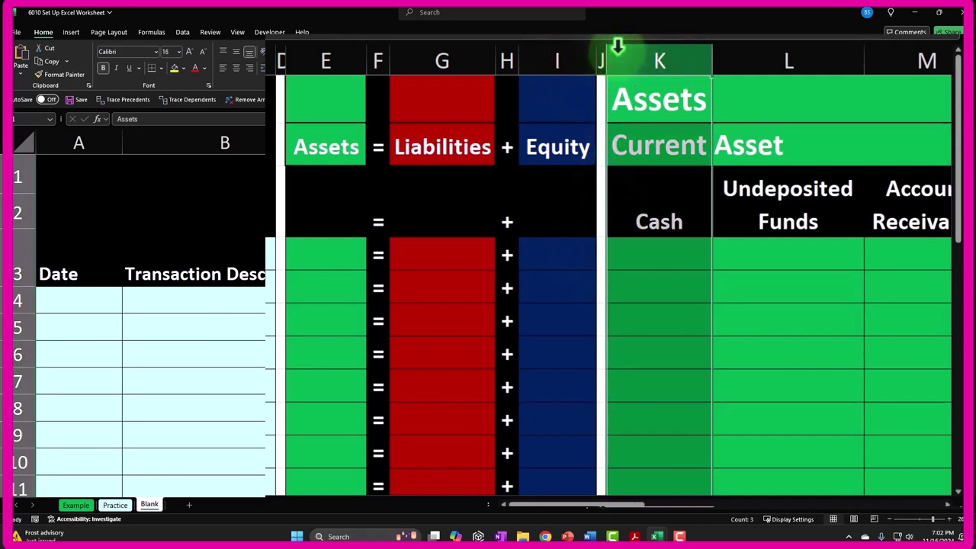
{"action": "right_click", "coordinate": [624, 57]}
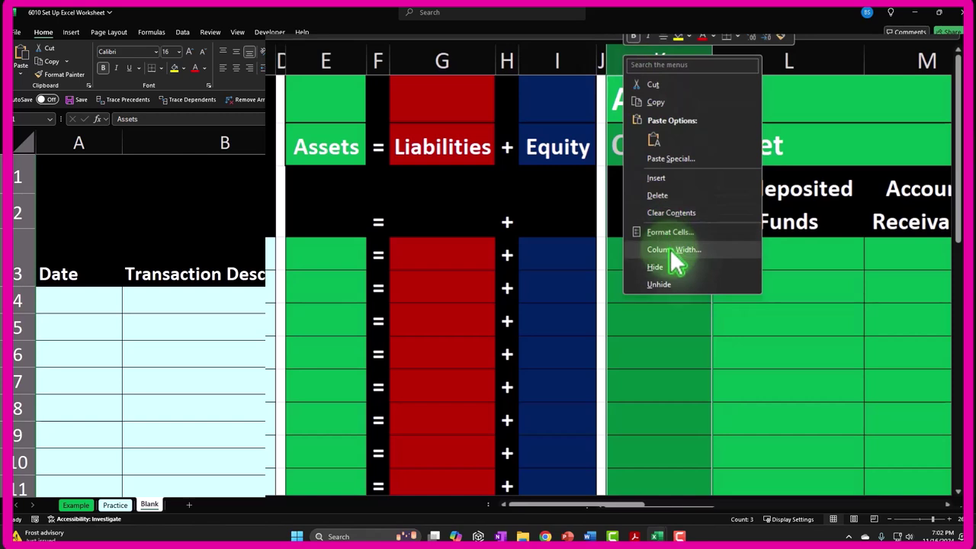
{"action": "left_click", "coordinate": [664, 185]}
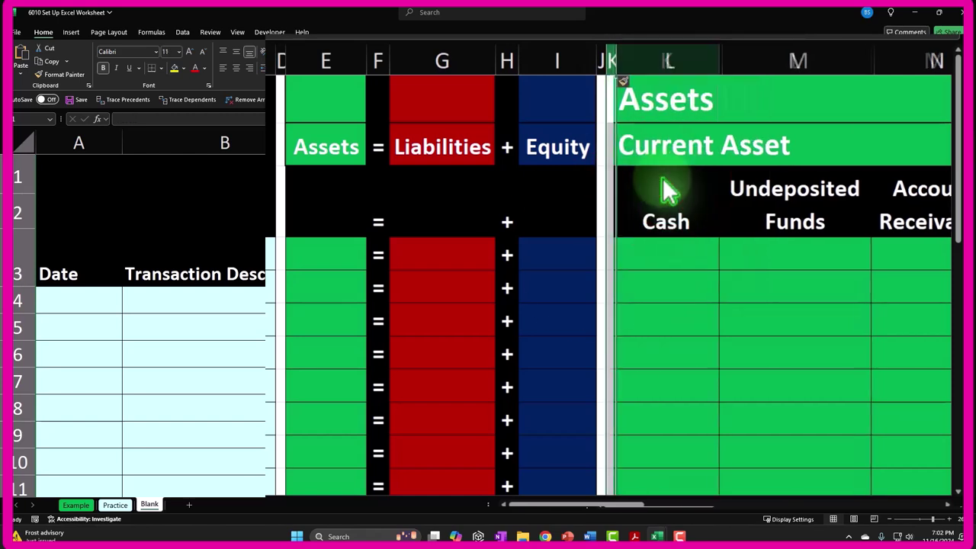
{"action": "left_click", "coordinate": [603, 248]}
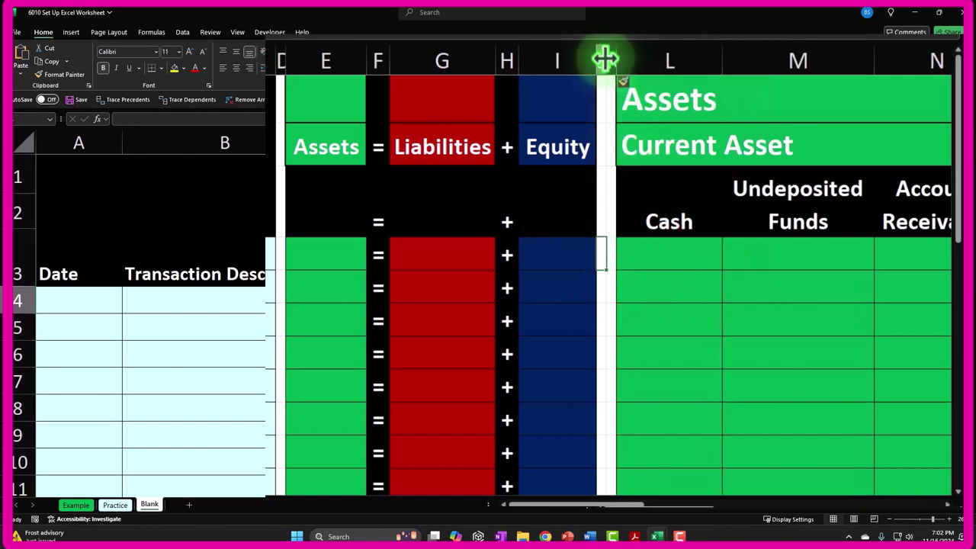
{"action": "left_click_drag", "start_coordinate": [605, 60], "coordinate": [625, 54]}
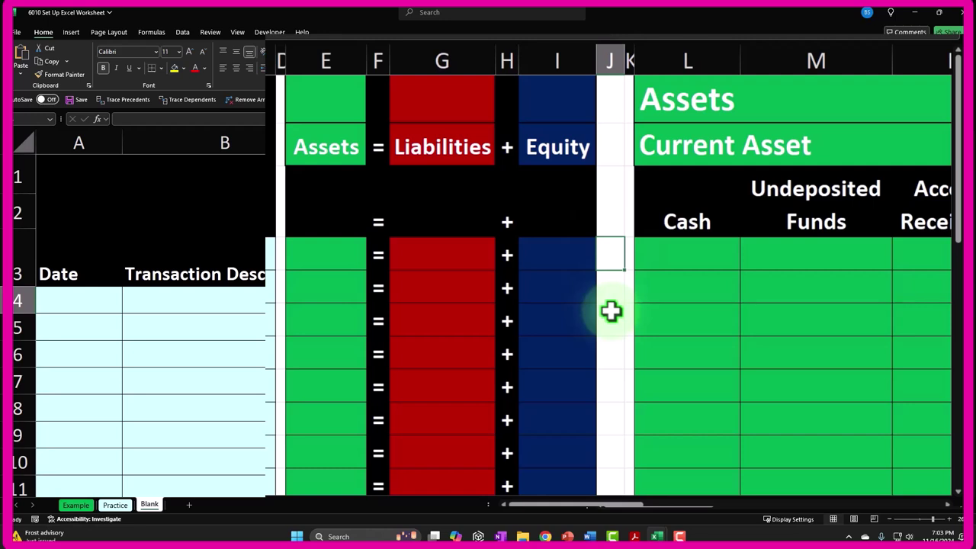
Step: Enter the balance-check formula =E4-(G4+I4) in J4 so it shows 0
{"action": "type", "text": "="}
{"action": "key", "text": "Left"}
{"action": "key", "text": "Left"}
{"action": "key", "text": "Left"}
{"action": "key", "text": "Left"}
{"action": "key", "text": "Left"}
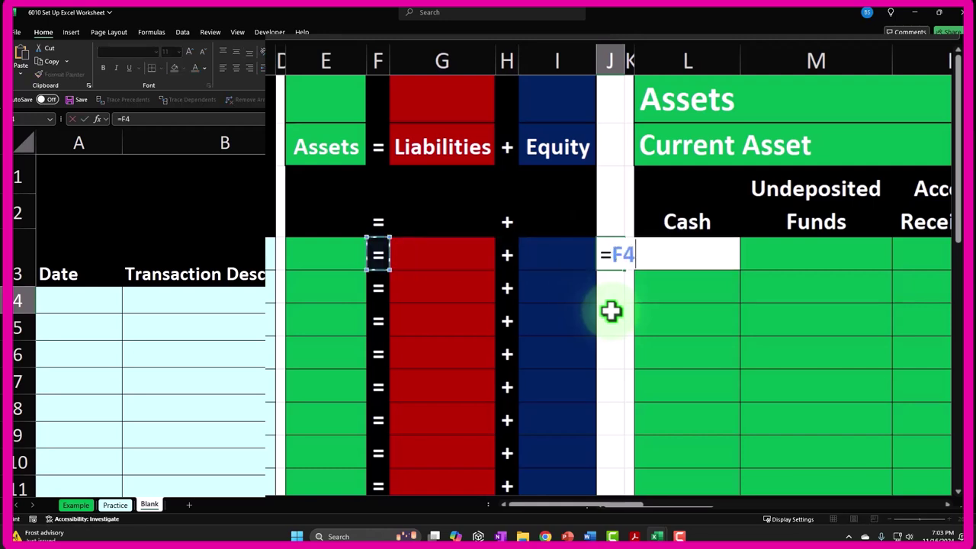
{"action": "type", "text": "-("}
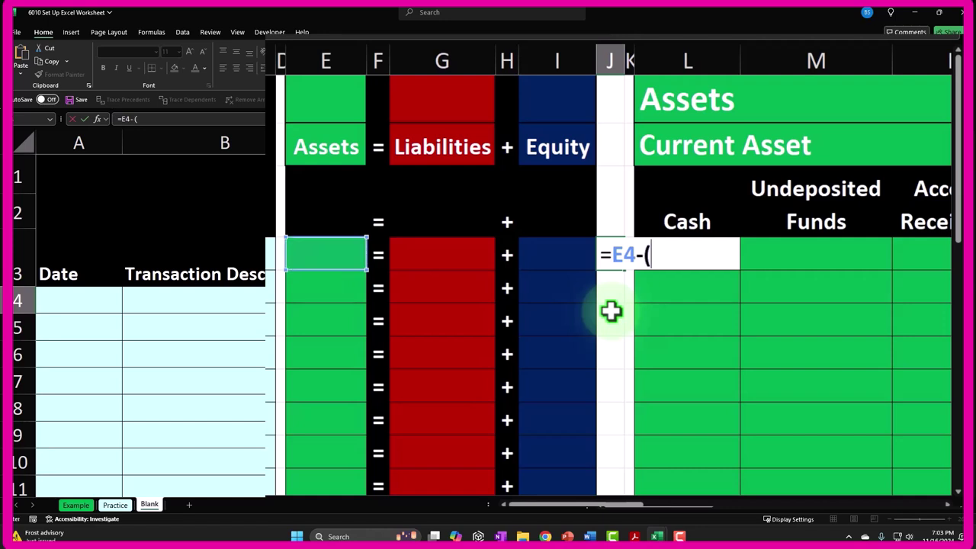
{"action": "key", "text": "Left"}
{"action": "key", "text": "Left"}
{"action": "key", "text": "Left"}
{"action": "type", "text": "+"}
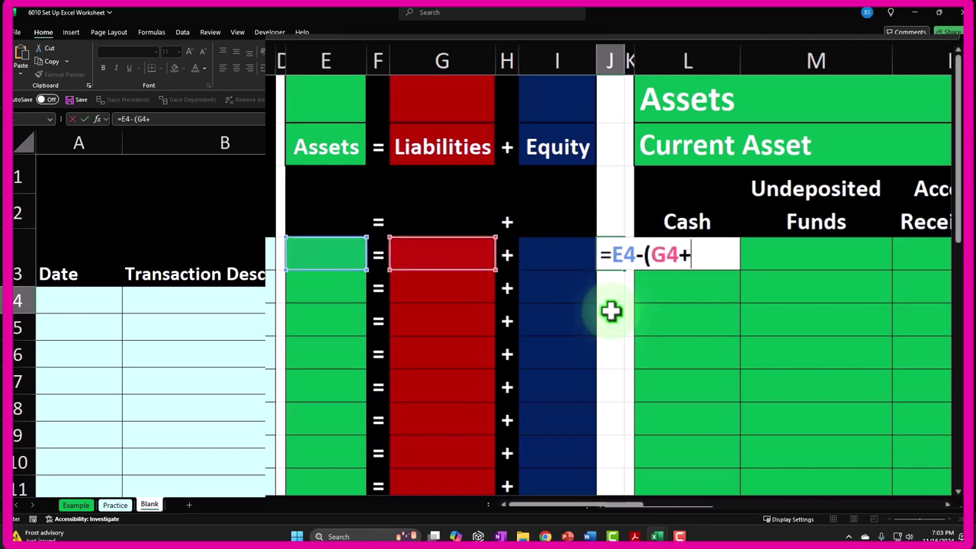
{"action": "key", "text": "Left"}
{"action": "type", "text": ")"}
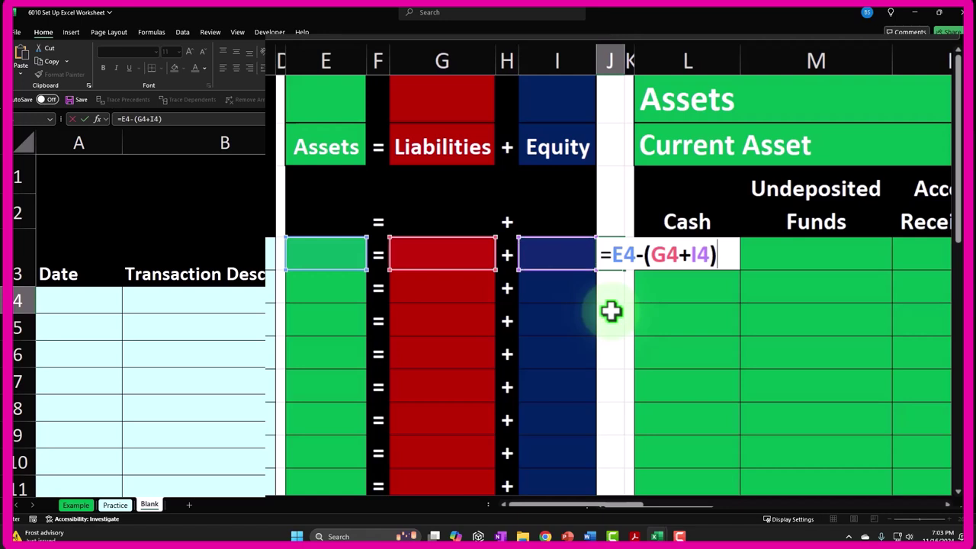
{"action": "key", "text": "Return"}
{"action": "key", "text": "Up"}
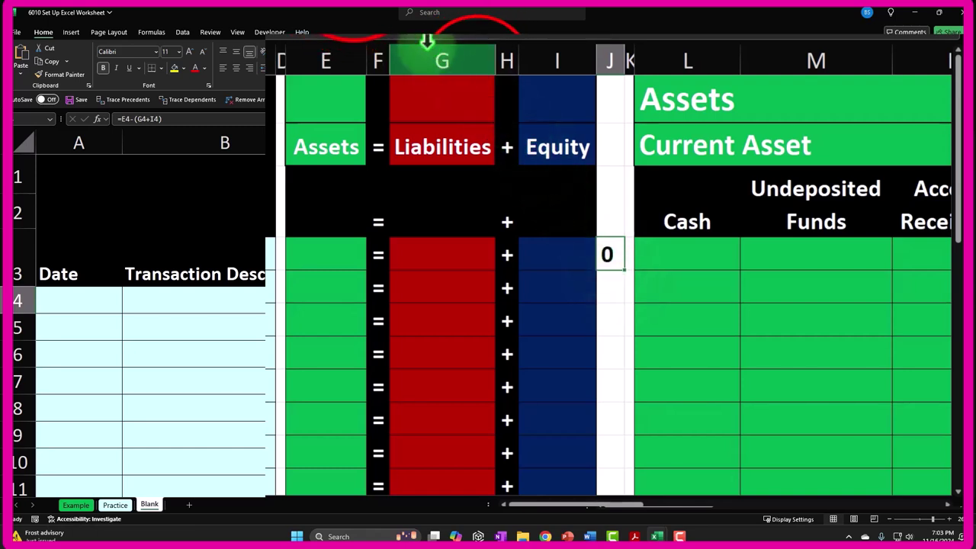
Step: Give J4 a Between -2 and 2 rule with Green Fill with Dark Green Text
{"action": "left_click", "coordinate": [342, 36]}
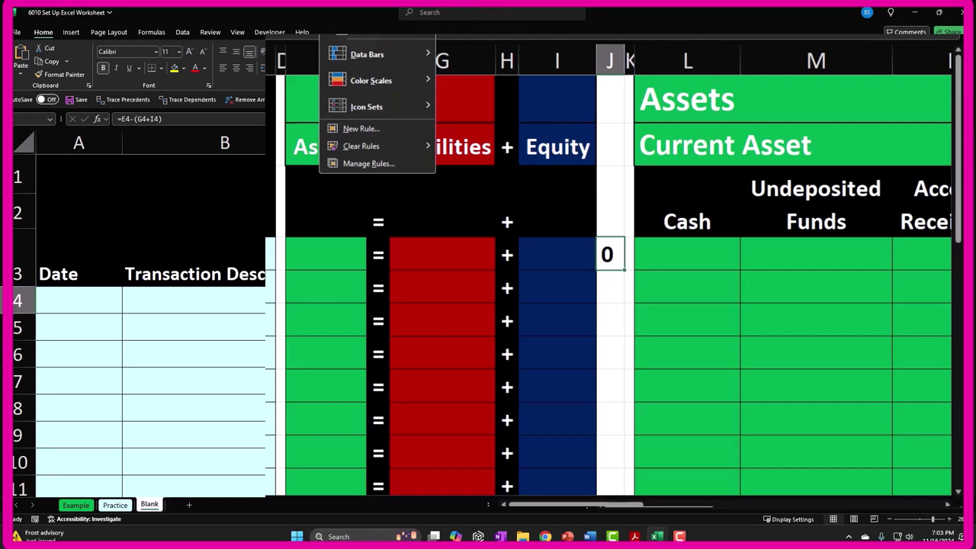
{"action": "mouse_move", "coordinate": [364, 36]}
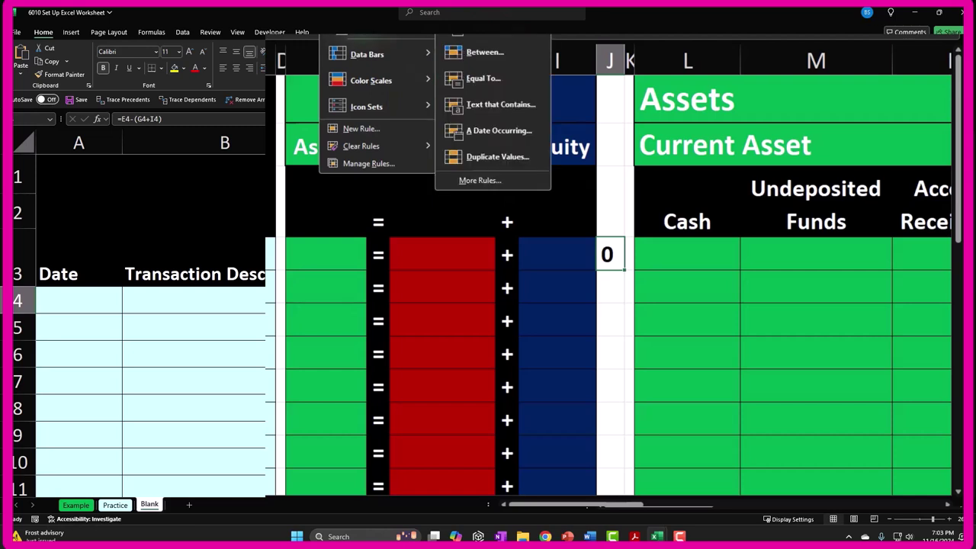
{"action": "left_click", "coordinate": [488, 50]}
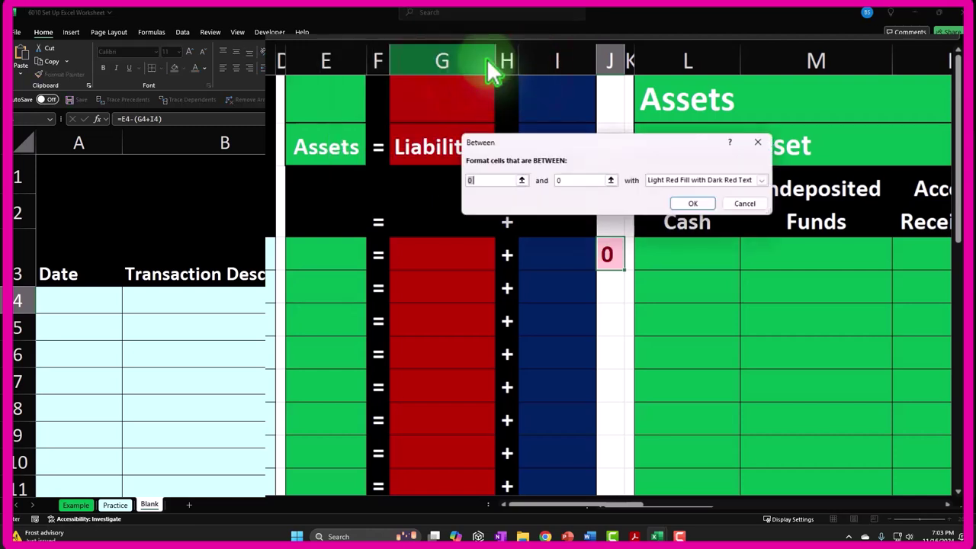
{"action": "type", "text": "-2"}
{"action": "key", "text": "Tab"}
{"action": "type", "text": "2"}
{"action": "key", "text": "Tab"}
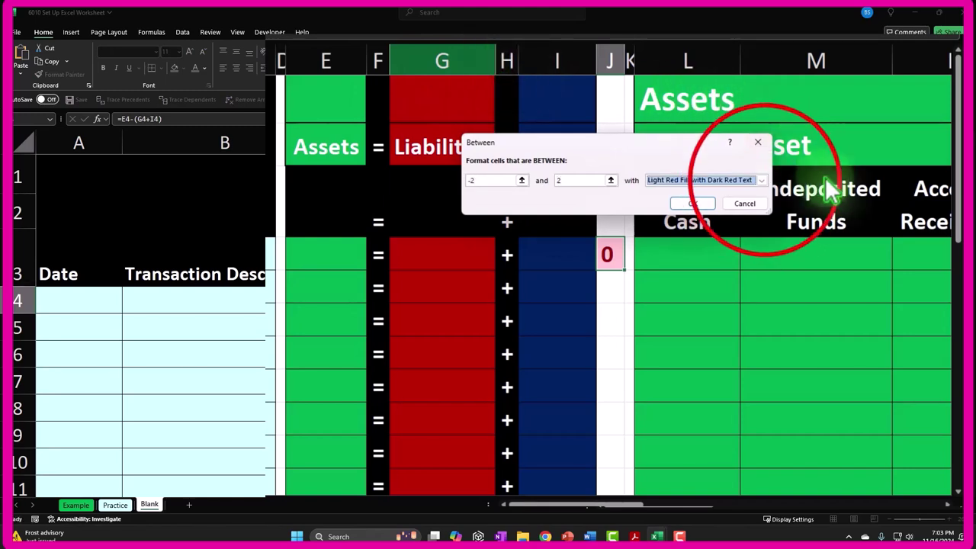
{"action": "left_click", "coordinate": [761, 180]}
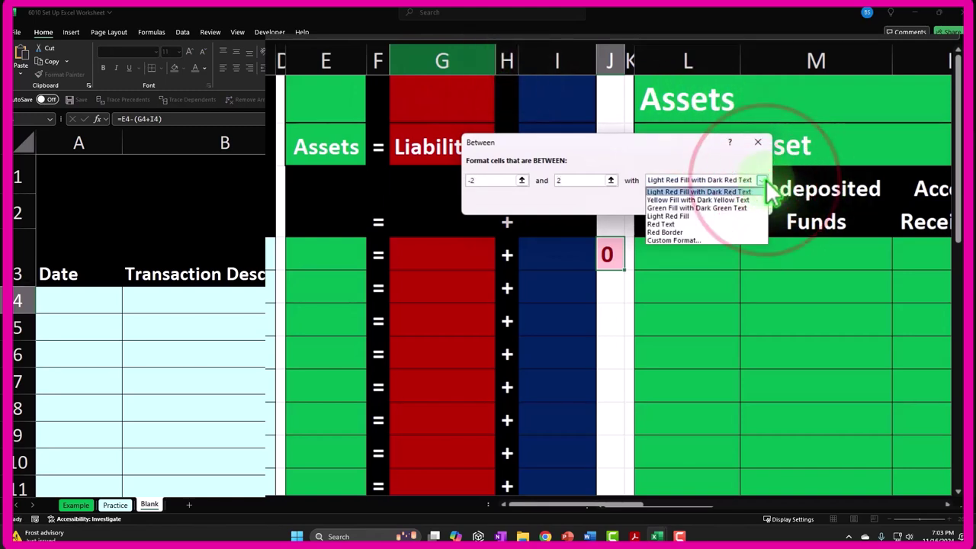
{"action": "left_click", "coordinate": [737, 208]}
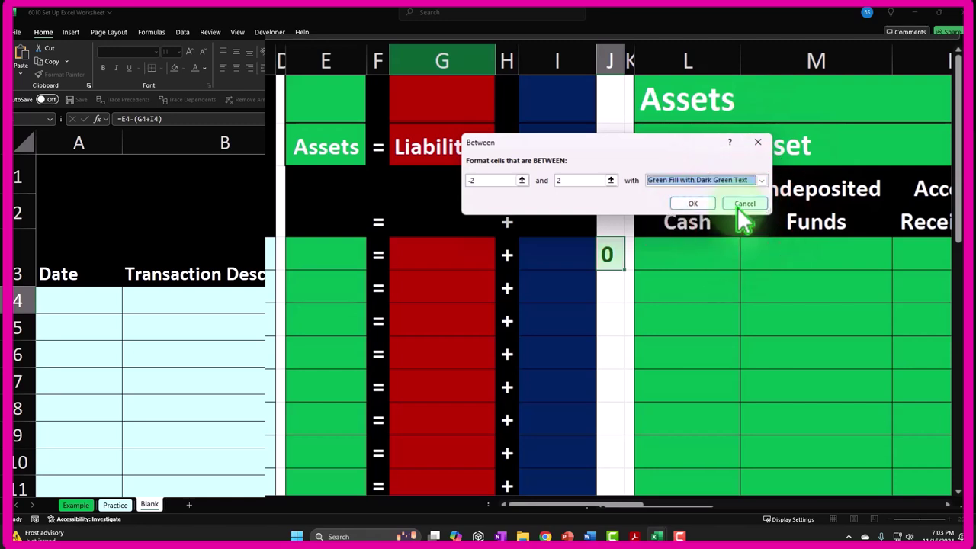
{"action": "left_click", "coordinate": [697, 202]}
Step: Add a Greater Than 2 rule to J4 with Light Red Fill with Dark Red Text
{"action": "left_click", "coordinate": [496, 53]}
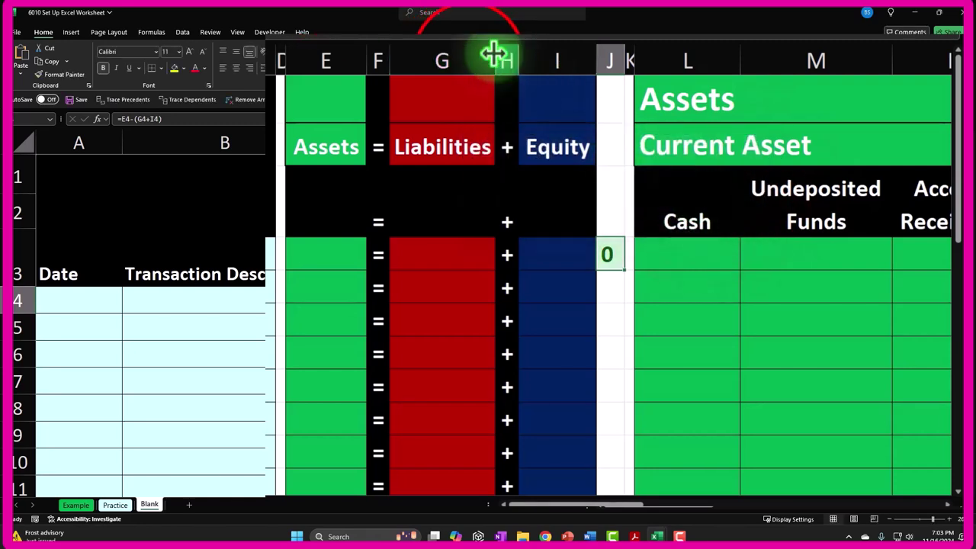
{"action": "mouse_move", "coordinate": [374, 36]}
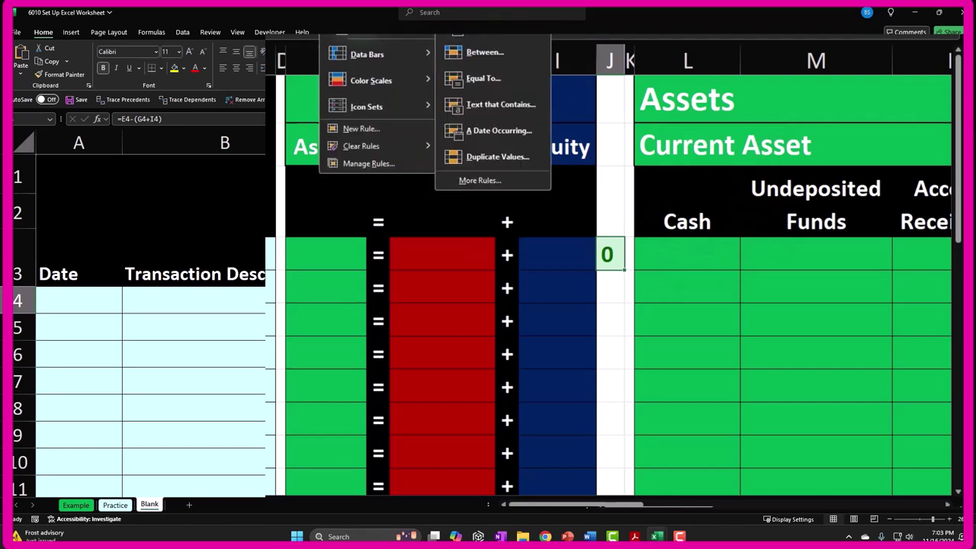
{"action": "left_click", "coordinate": [477, 48]}
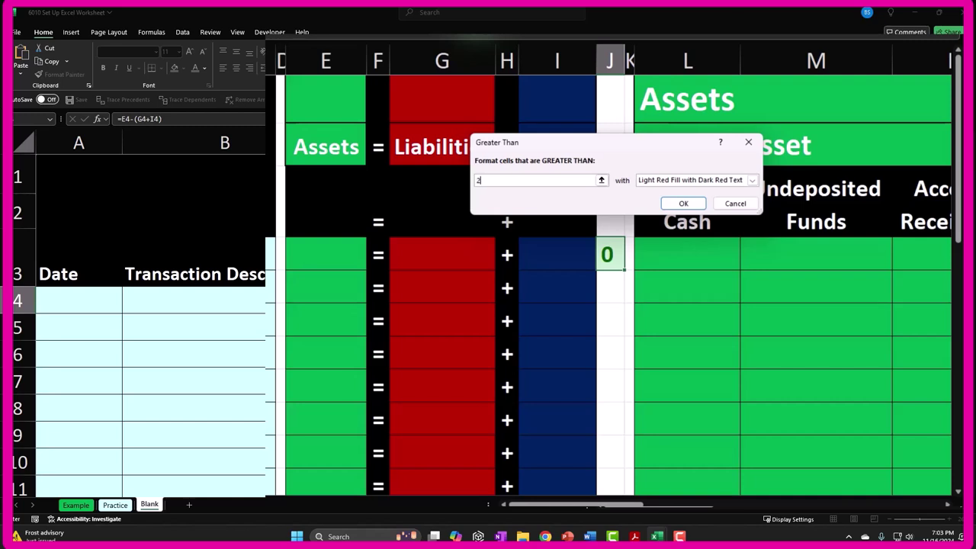
{"action": "type", "text": "2"}
{"action": "key", "text": "Tab"}
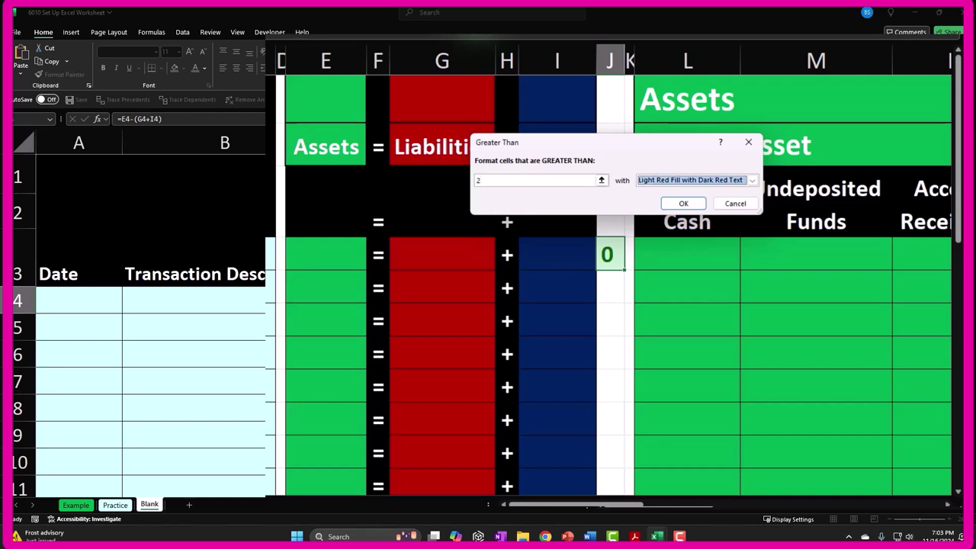
{"action": "left_click", "coordinate": [699, 200]}
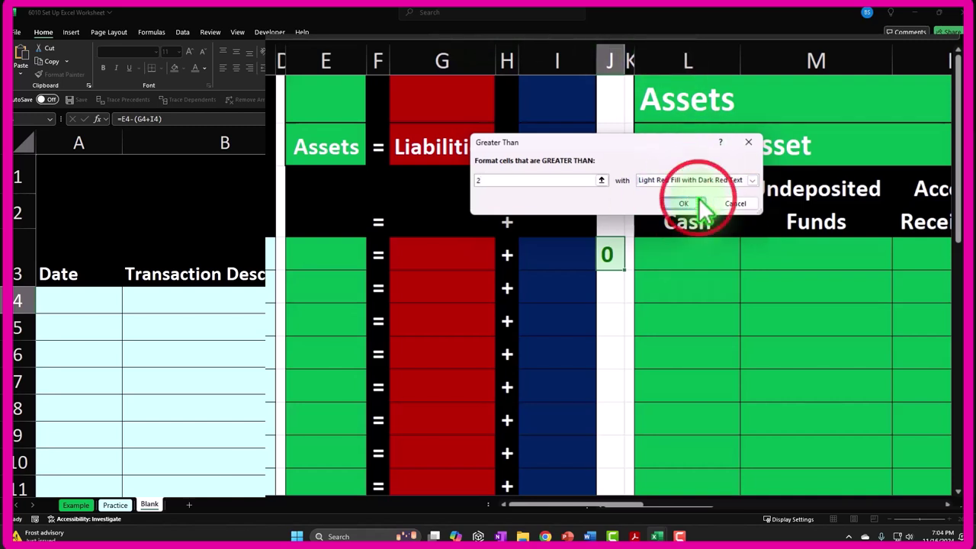
Step: Add a Less Than -2 rule to J4 with Light Red Fill with Dark Red Text
{"action": "left_click", "coordinate": [464, 28]}
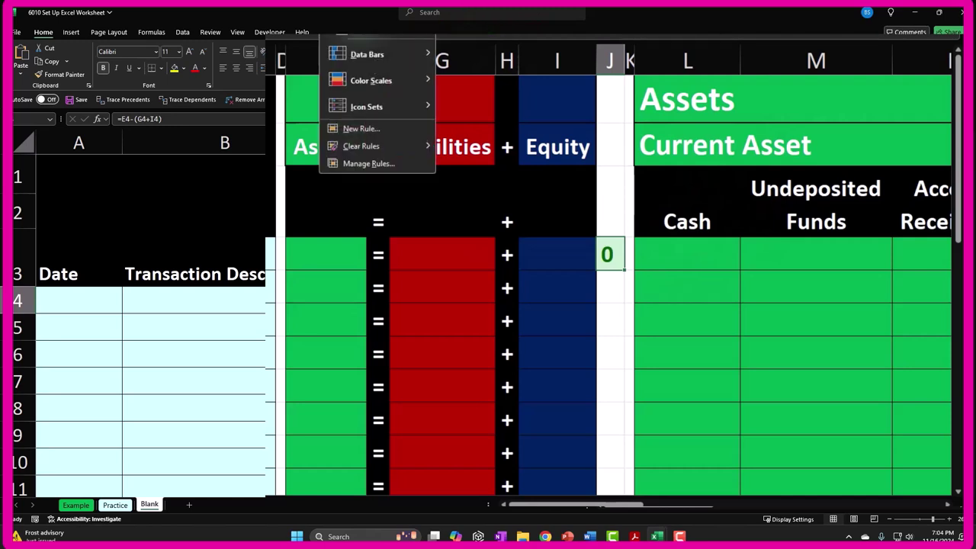
{"action": "left_click", "coordinate": [466, 38]}
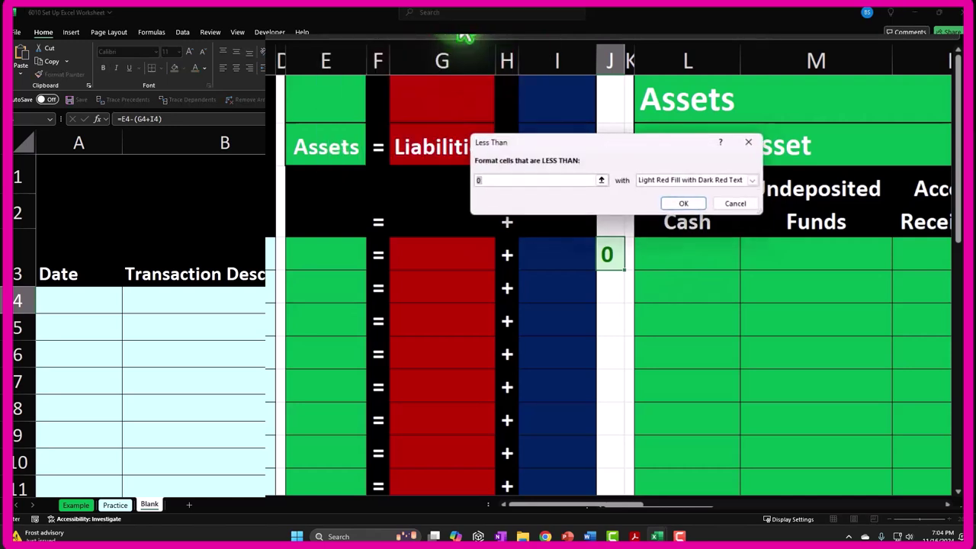
{"action": "type", "text": "-2"}
{"action": "key", "text": "Tab"}
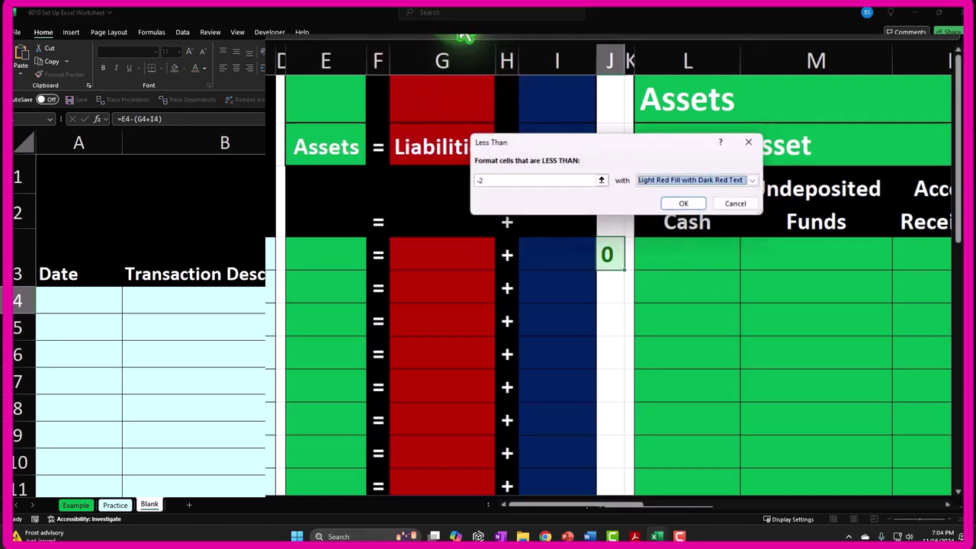
{"action": "left_click", "coordinate": [683, 202]}
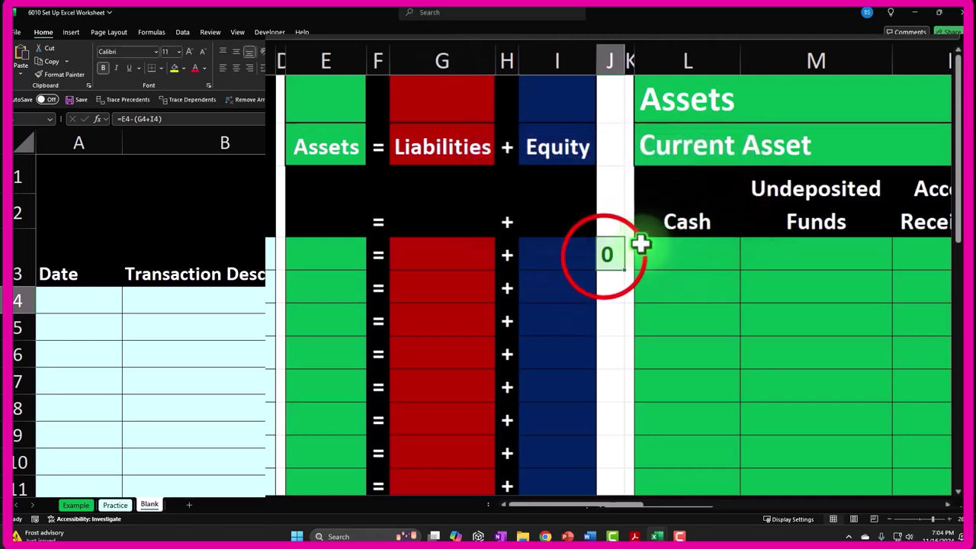
Step: Test the red highlight by entering -3 and then 3 in J4, widening column J
{"action": "type", "text": "-3"}
{"action": "key", "text": "Return"}
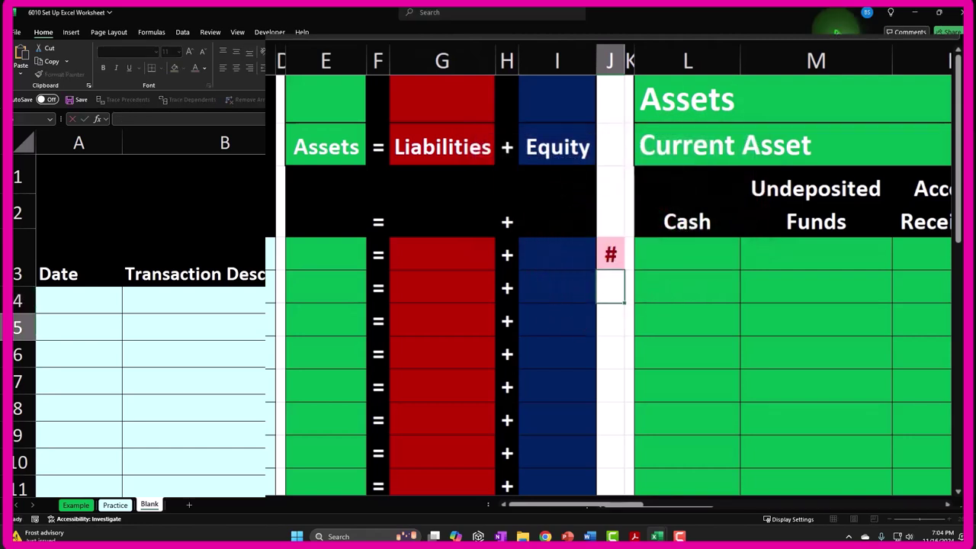
{"action": "key", "text": "Up"}
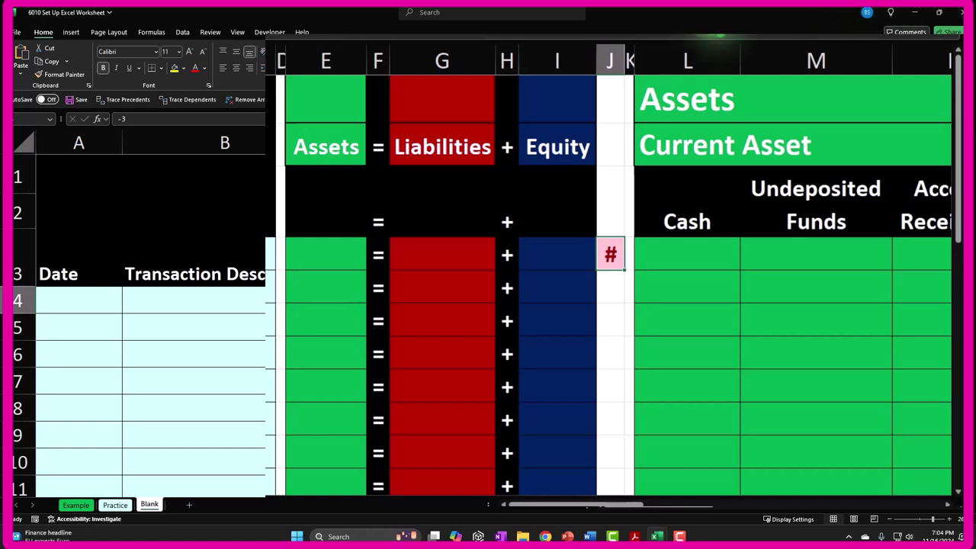
{"action": "left_click_drag", "start_coordinate": [624, 61], "coordinate": [636, 61]}
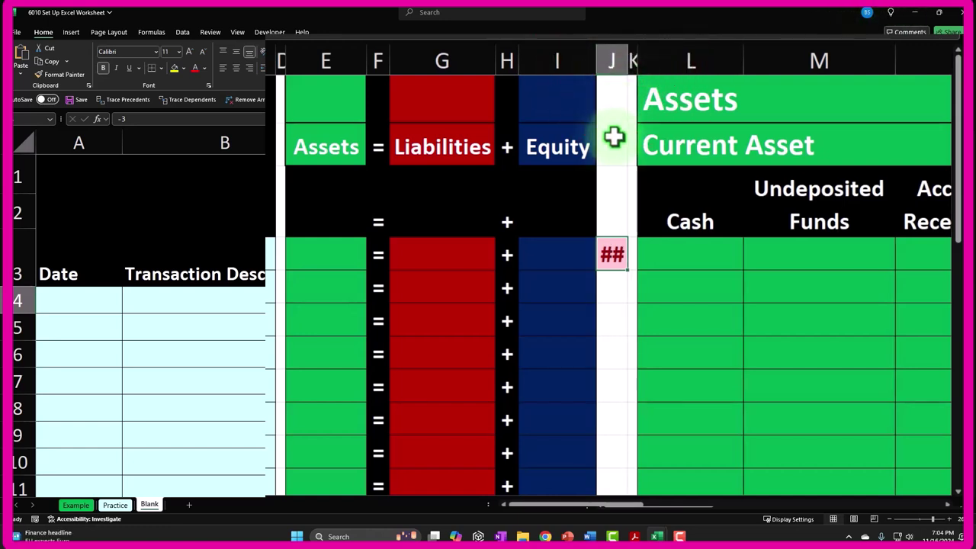
{"action": "left_click", "coordinate": [616, 261]}
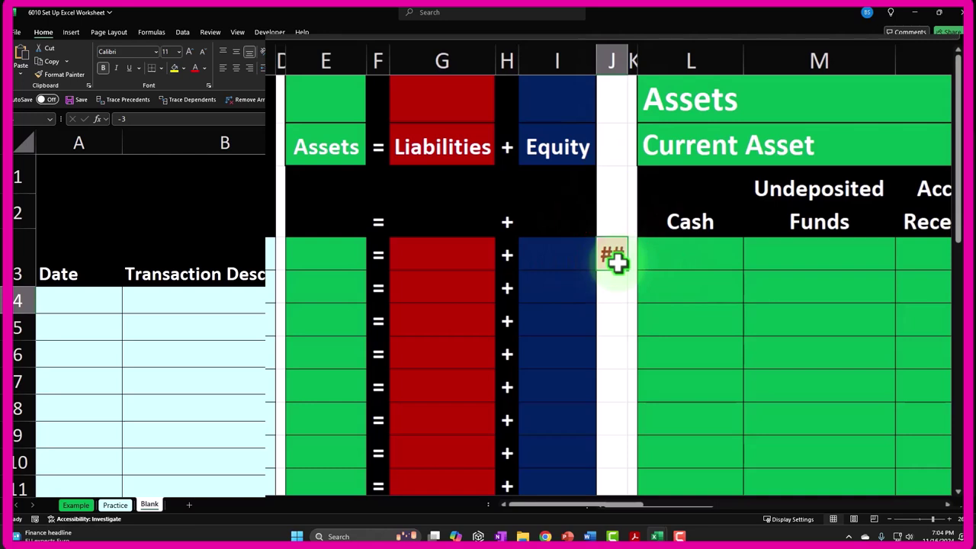
{"action": "type", "text": "3"}
{"action": "key", "text": "Return"}
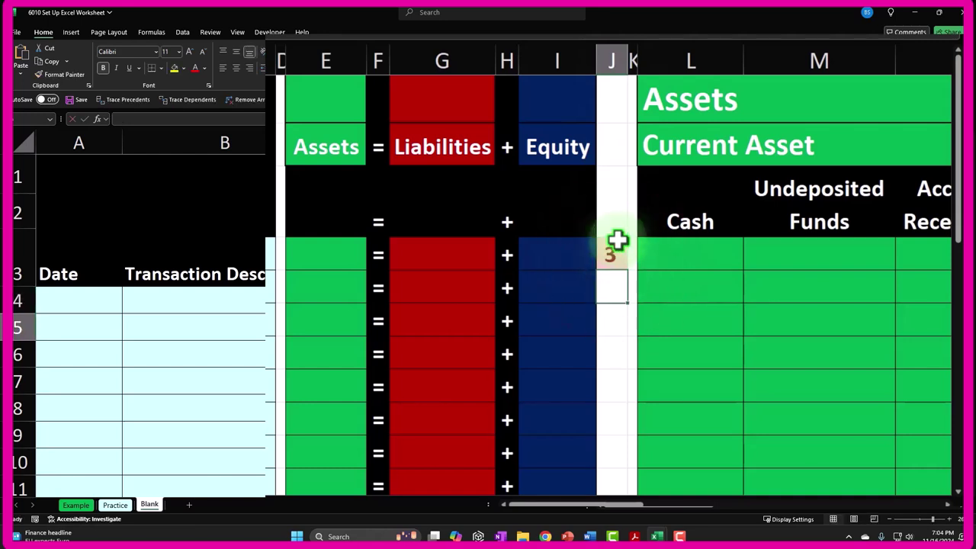
{"action": "key", "text": "Up"}
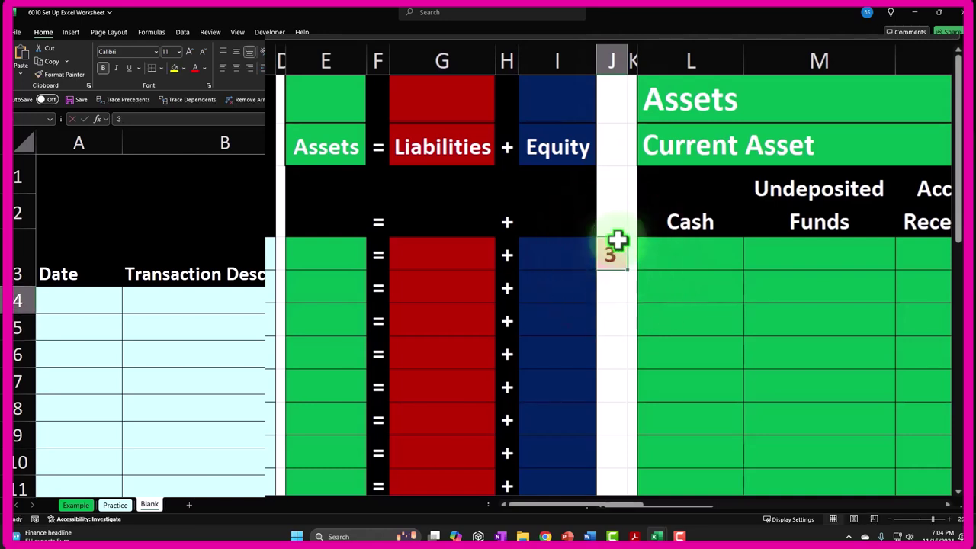
Step: Re-enter the formula =E4-(G4+I4) in J4 so it shows 0 again
{"action": "type", "text": "="}
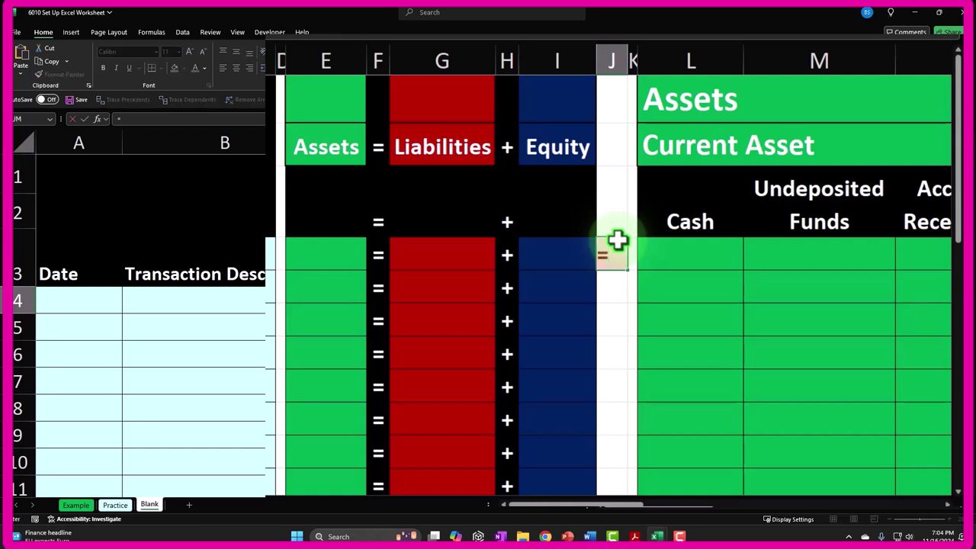
{"action": "key", "text": "Left"}
{"action": "key", "text": "Left"}
{"action": "key", "text": "Left"}
{"action": "key", "text": "Left"}
{"action": "key", "text": "Left"}
{"action": "type", "text": "-"}
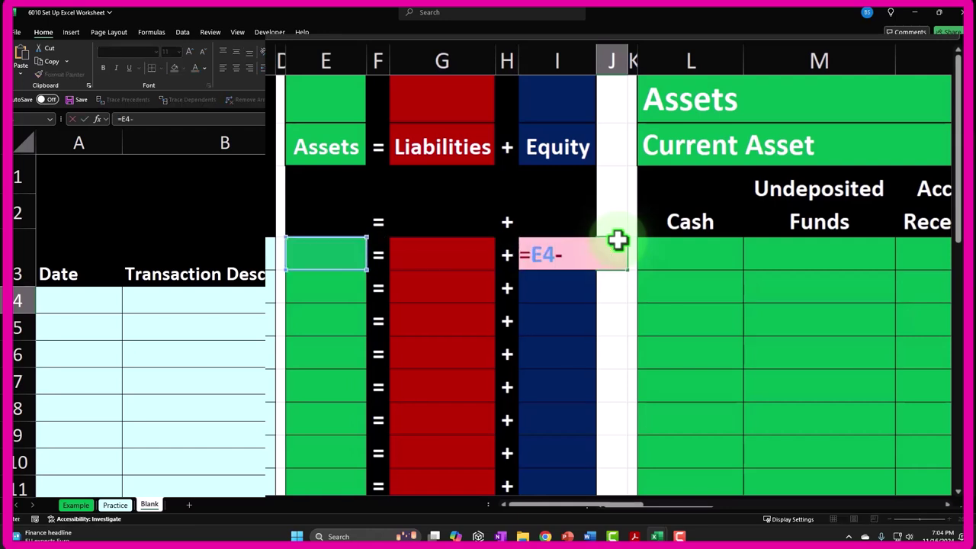
{"action": "type", "text": "("}
{"action": "key", "text": "Left"}
{"action": "key", "text": "Left"}
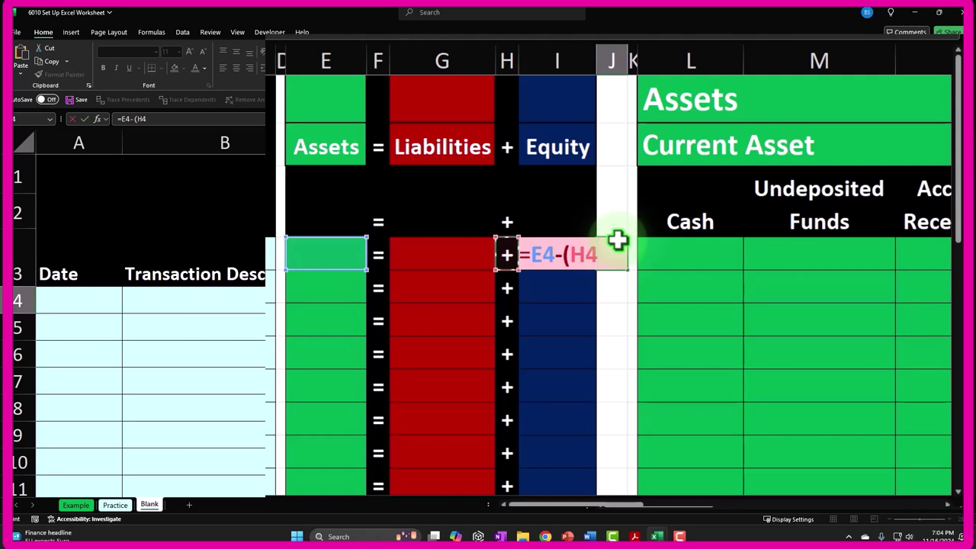
{"action": "key", "text": "Left"}
{"action": "type", "text": "+"}
{"action": "key", "text": "Left"}
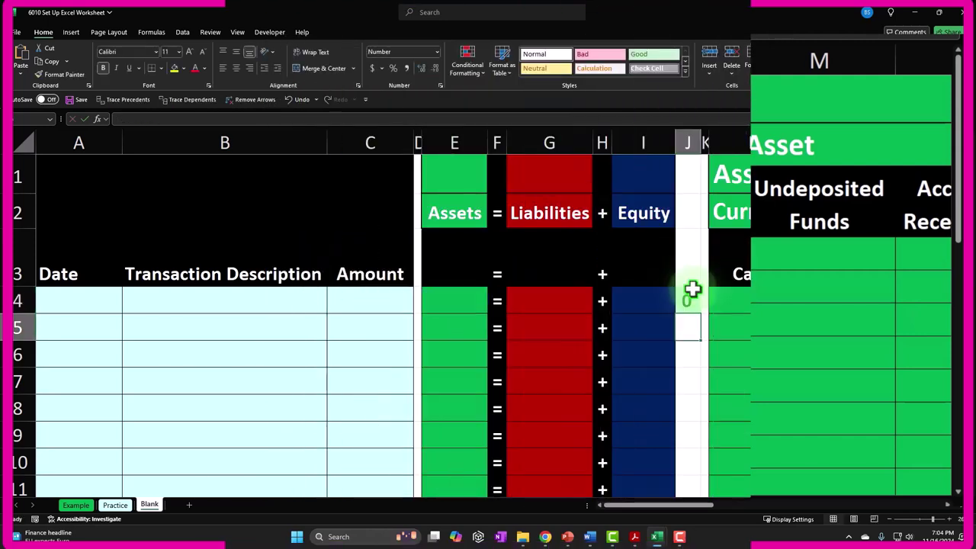
{"action": "key", "text": "Return"}
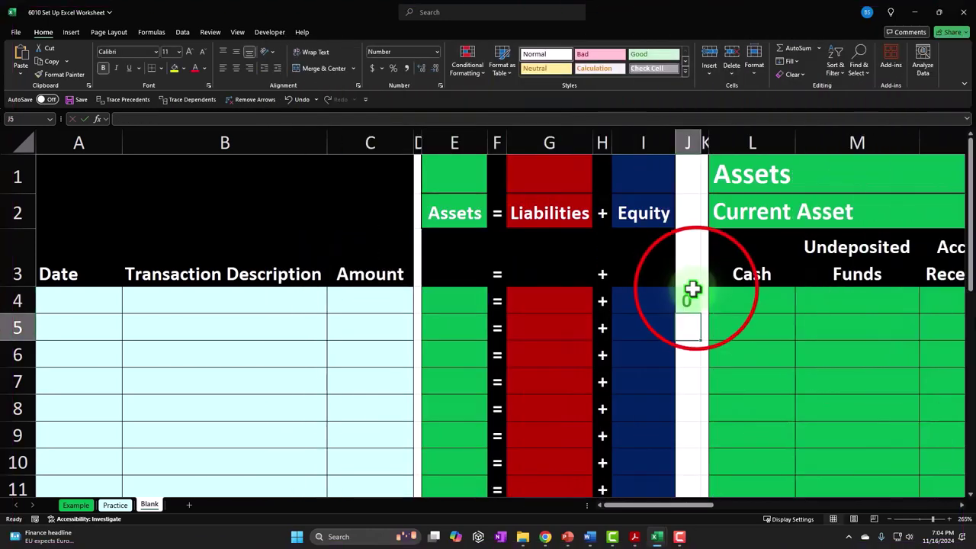
Step: Give J4 All Borders and fill the check formula down to J25
{"action": "left_click", "coordinate": [693, 288]}
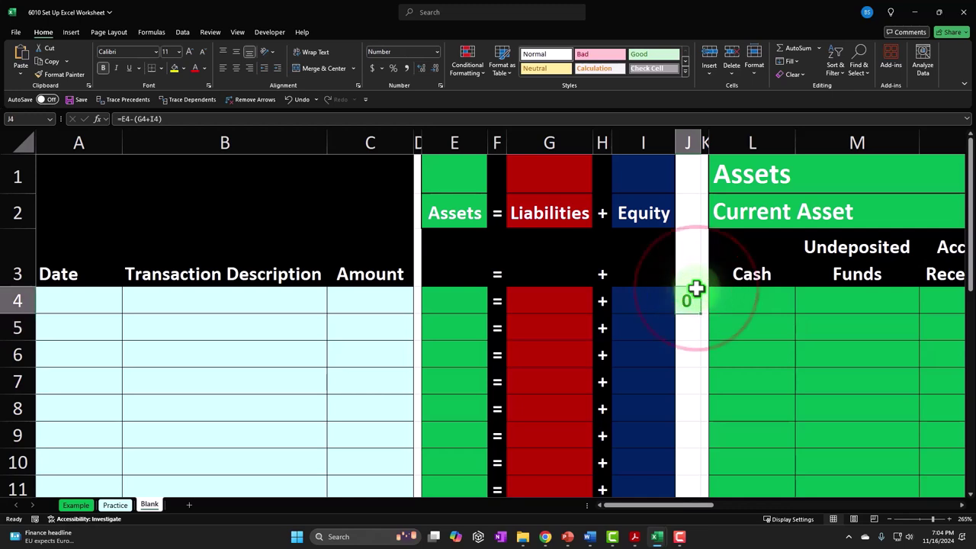
{"action": "left_click", "coordinate": [149, 85]}
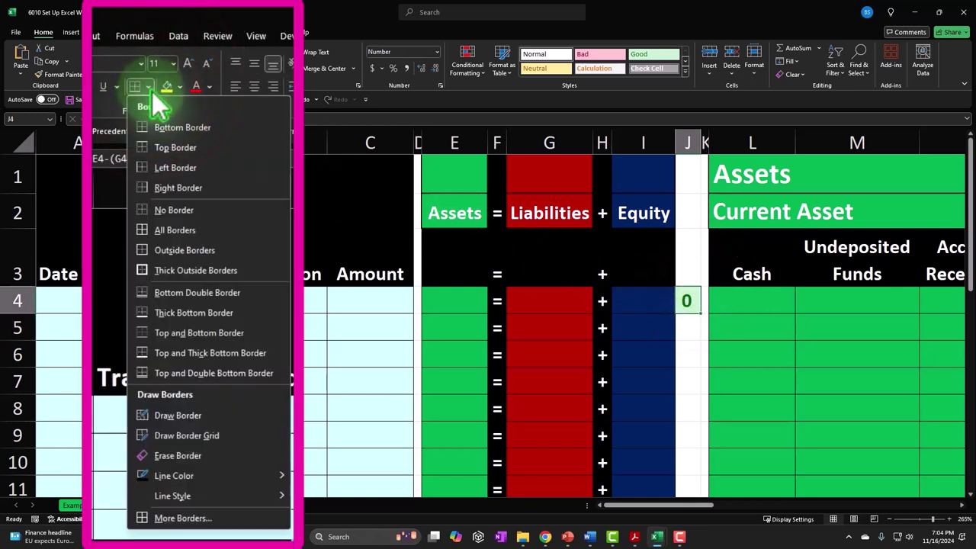
{"action": "left_click", "coordinate": [171, 229]}
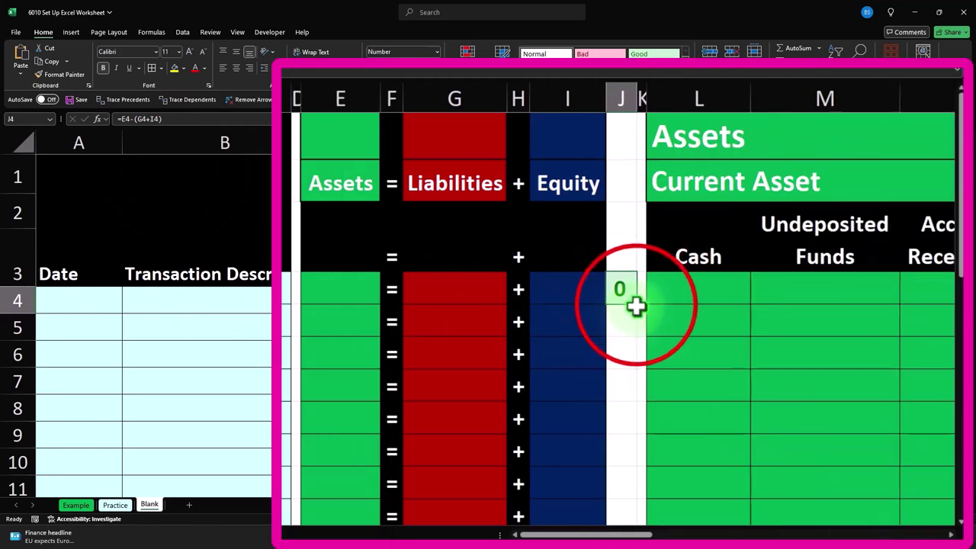
{"action": "left_click_drag", "start_coordinate": [635, 304], "coordinate": [619, 468]}
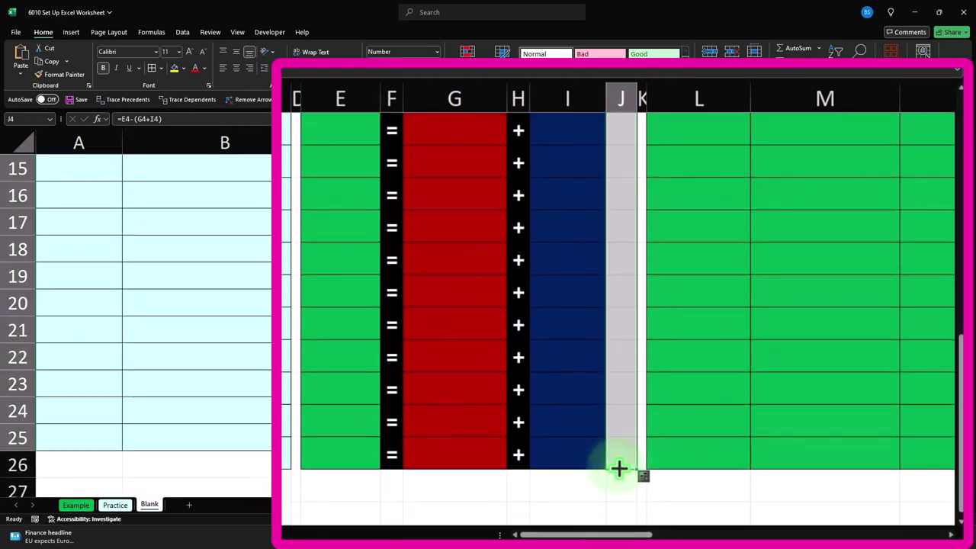
Step: Move across the header row from I4 and select the Sales Tax Payable header in U3
{"action": "scroll", "coordinate": [619, 465], "scroll_direction": "up", "scroll_amount": 5}
{"action": "left_click", "coordinate": [566, 293]}
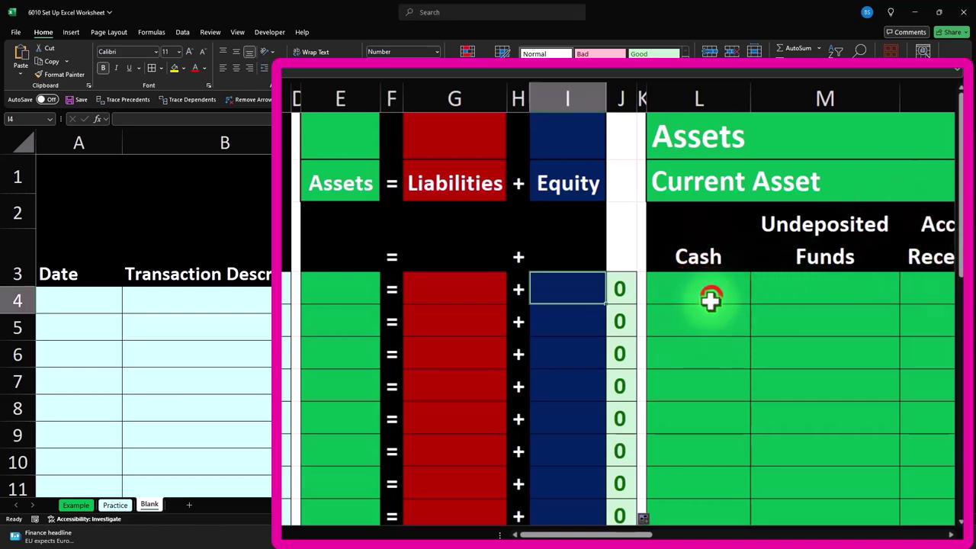
{"action": "key", "text": "Right"}
{"action": "key", "text": "Right"}
{"action": "key", "text": "Right"}
{"action": "key", "text": "Right"}
{"action": "key", "text": "Right"}
{"action": "key", "text": "Right"}
{"action": "key", "text": "Right"}
{"action": "key", "text": "Right"}
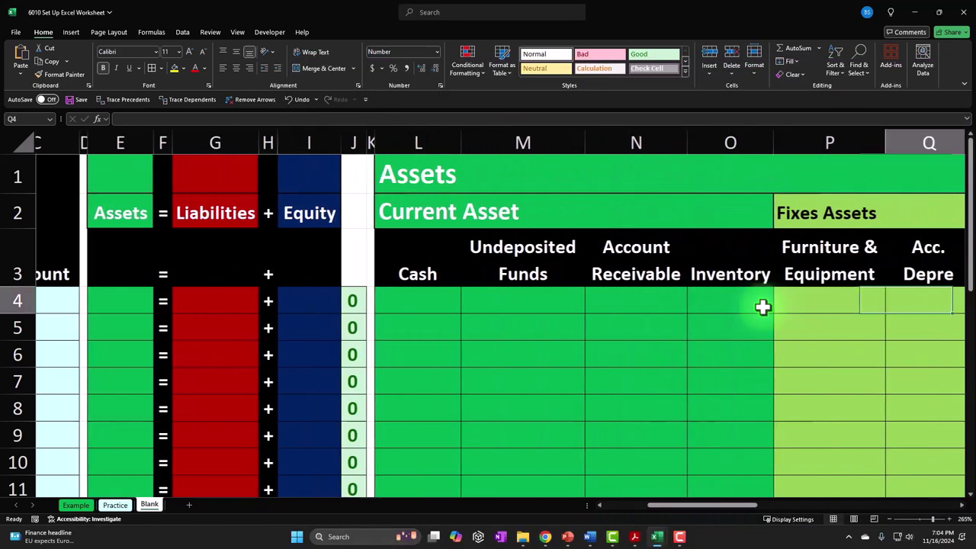
{"action": "key", "text": "Right"}
{"action": "key", "text": "Right"}
{"action": "key", "text": "Right"}
{"action": "key", "text": "Right"}
{"action": "key", "text": "Right"}
{"action": "key", "text": "Right"}
{"action": "key", "text": "Right"}
{"action": "key", "text": "Right"}
{"action": "key", "text": "Right"}
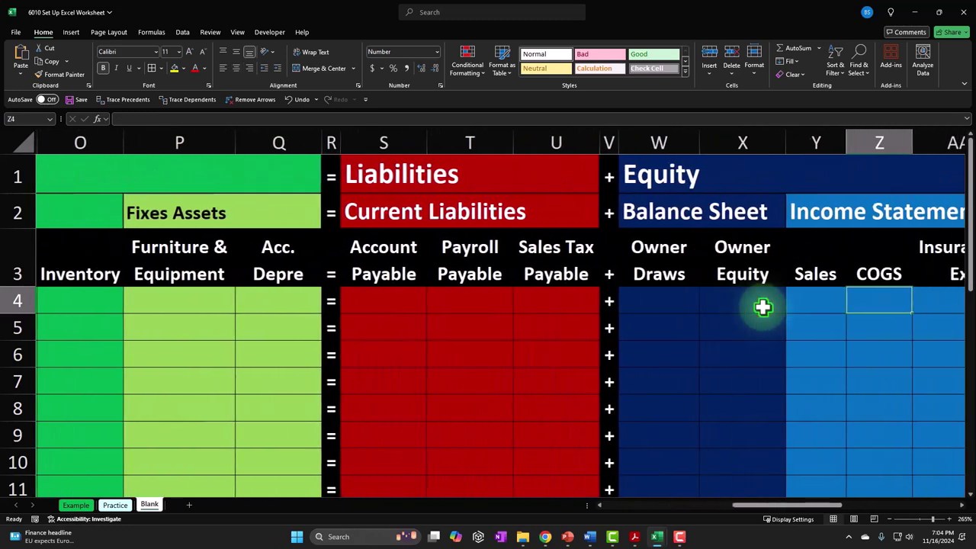
{"action": "key", "text": "Right"}
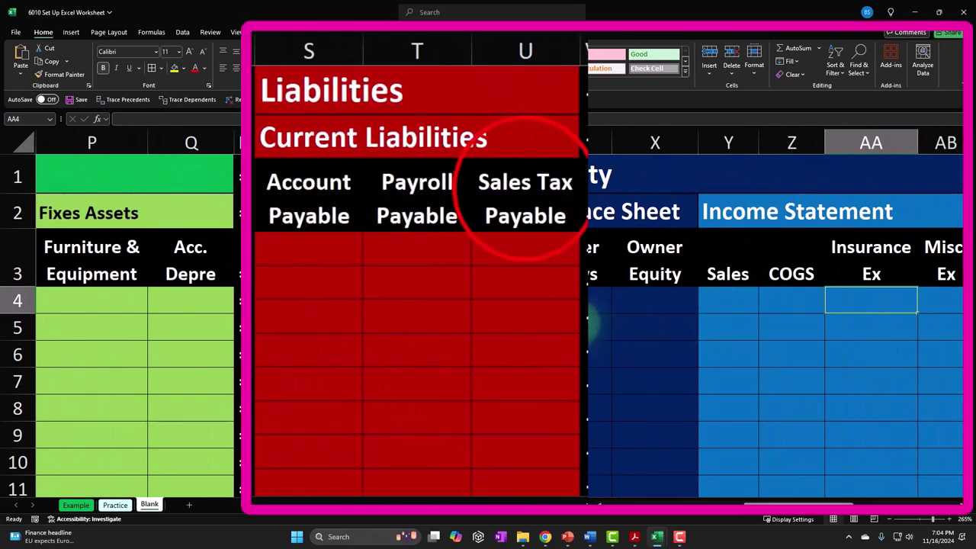
{"action": "left_click", "coordinate": [526, 200]}
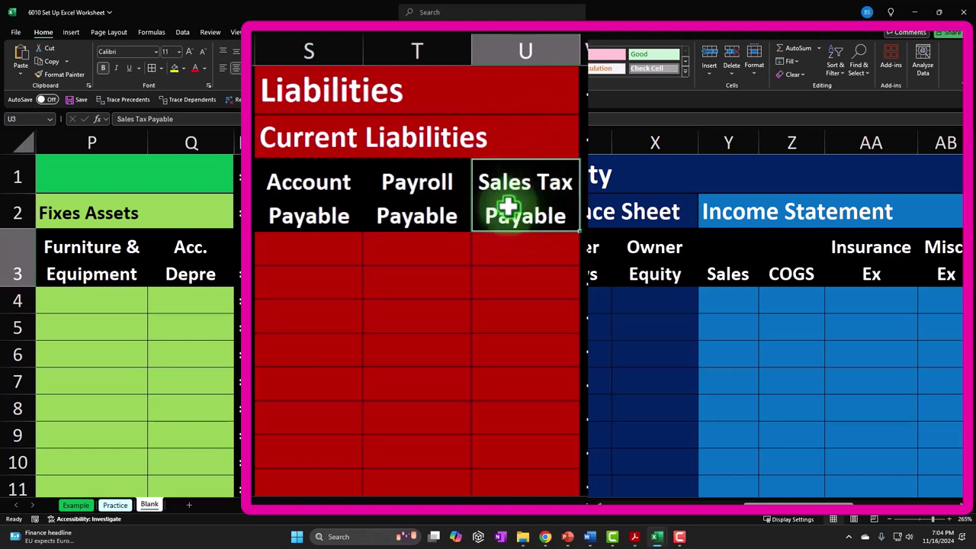
{"action": "left_click", "coordinate": [633, 537]}
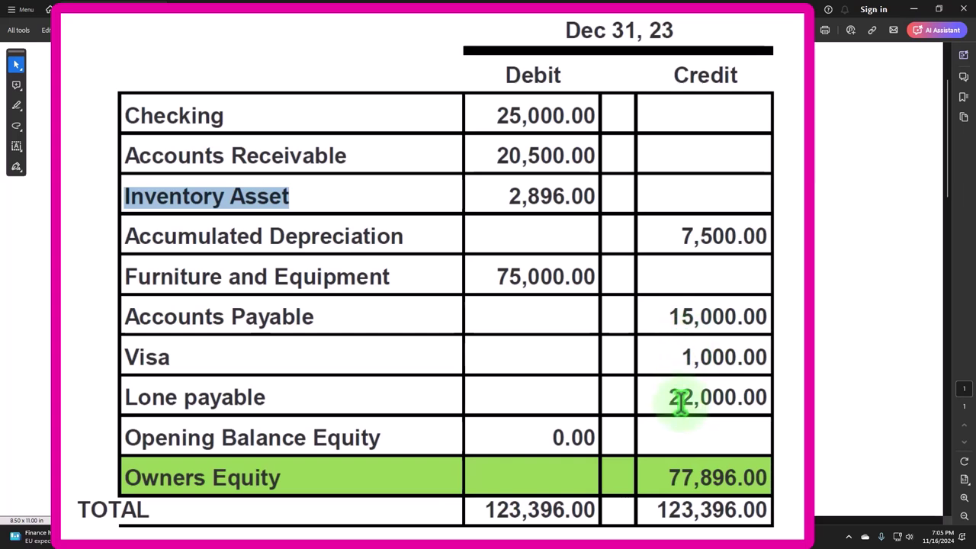
Step: Rename the T3 header from Payroll Payable to 'Visa Credit C'
{"action": "left_click", "coordinate": [916, 12]}
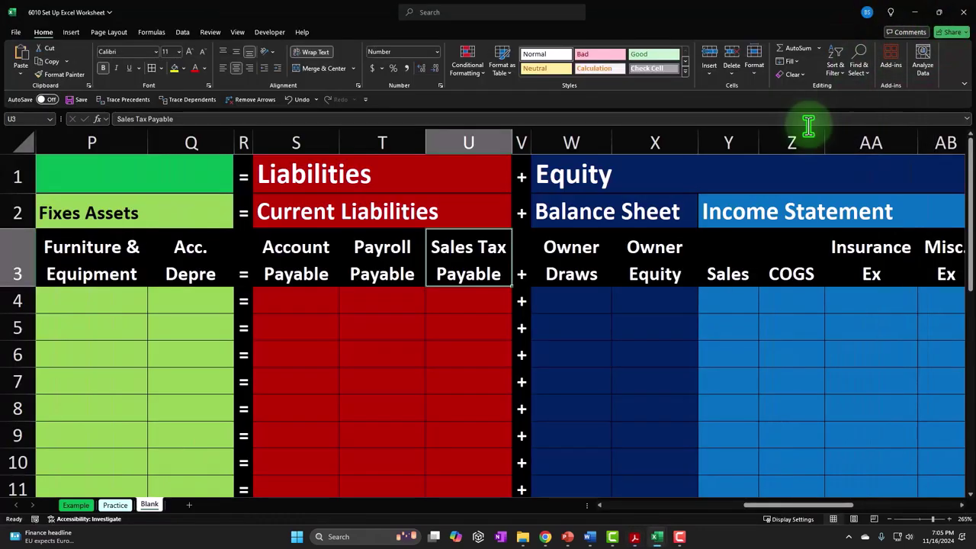
{"action": "left_click", "coordinate": [397, 263]}
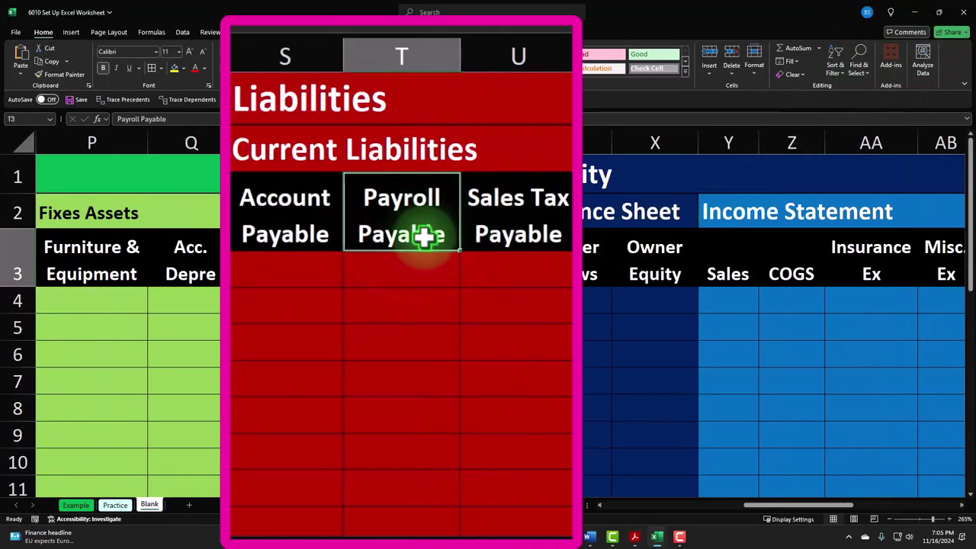
{"action": "type", "text": "Vasa"}
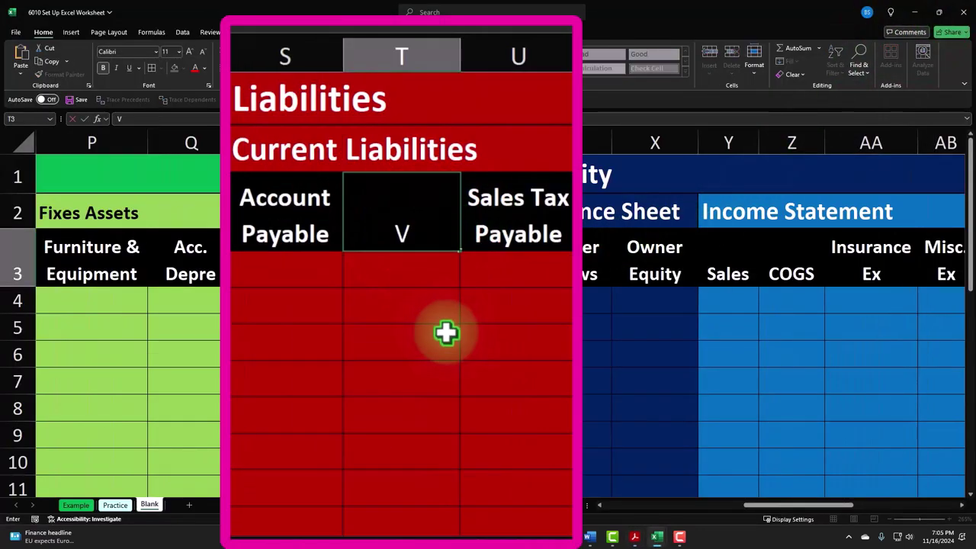
{"action": "key", "text": "BackSpace"}
{"action": "key", "text": "BackSpace"}
{"action": "key", "text": "BackSpace"}
{"action": "type", "text": "isa"}
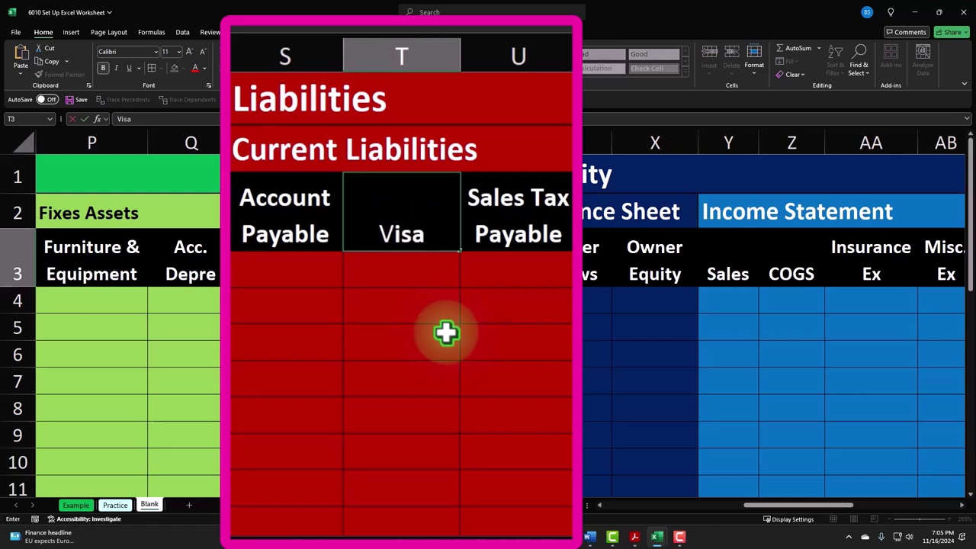
{"action": "type", "text": " Credit Car"}
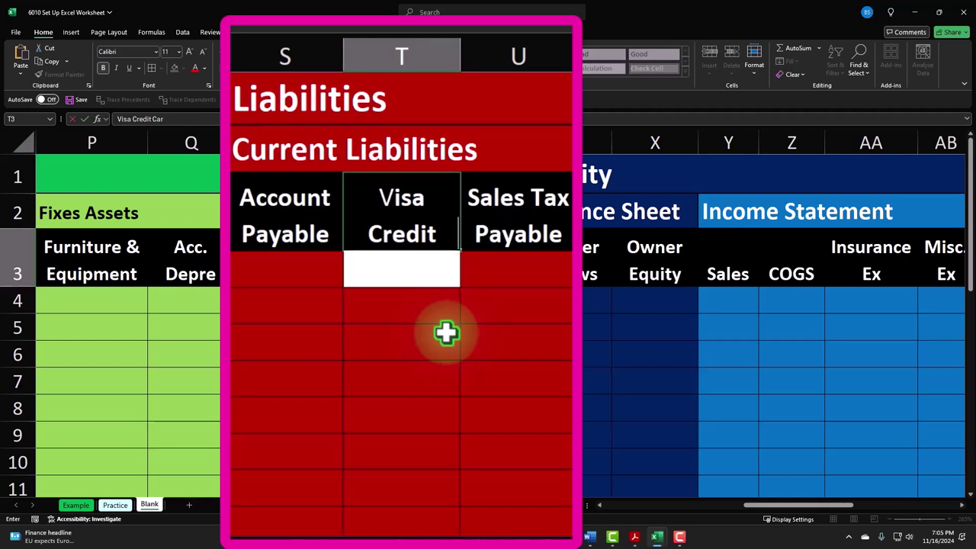
{"action": "type", "text": "d"}
{"action": "key", "text": "BackSpace"}
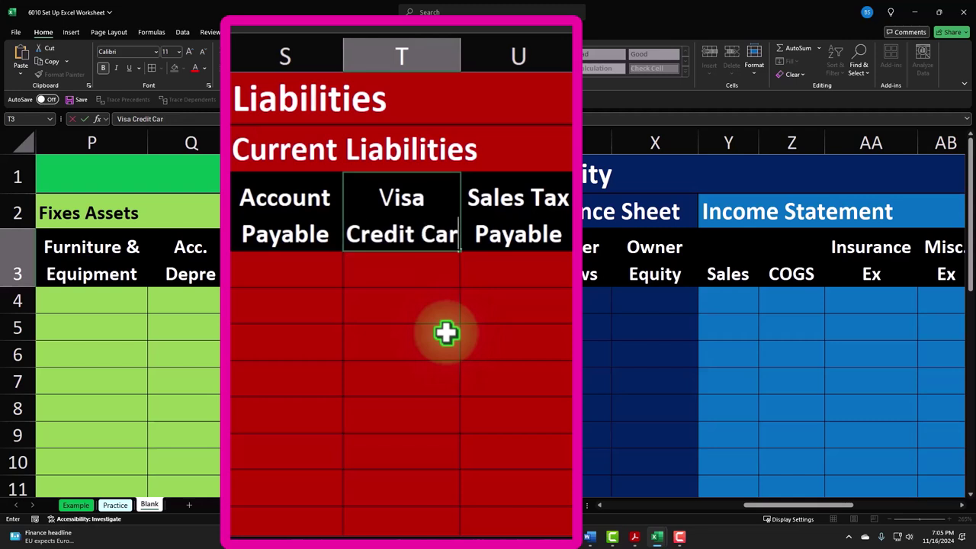
{"action": "key", "text": "BackSpace"}
{"action": "key", "text": "BackSpace"}
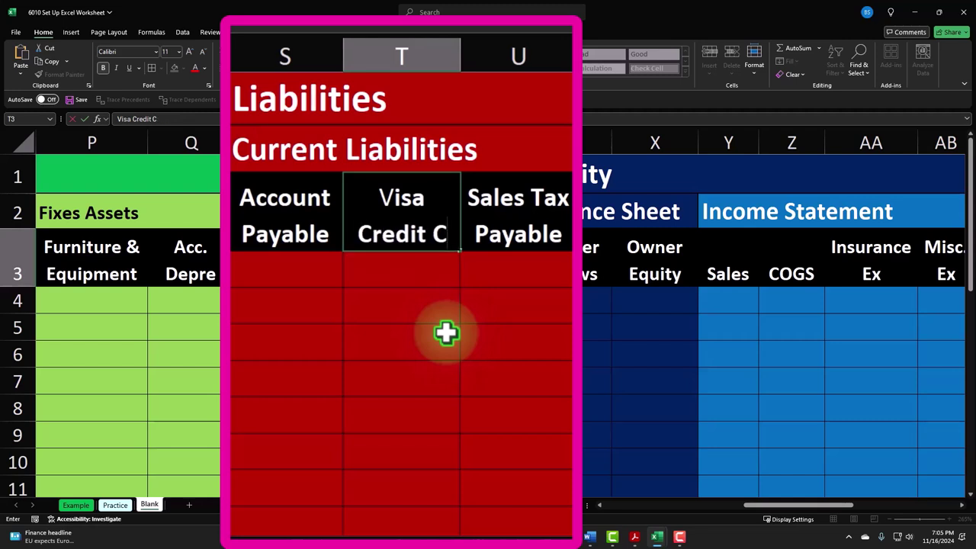
{"action": "key", "text": "Tab"}
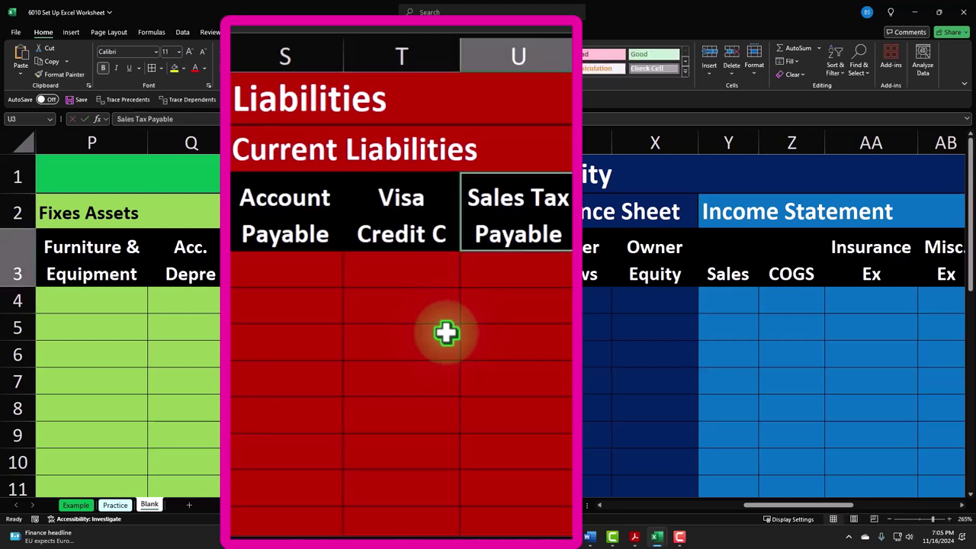
Step: Rename the U3 header to 'Loan Payable'
{"action": "type", "text": "Loan Payabl"}
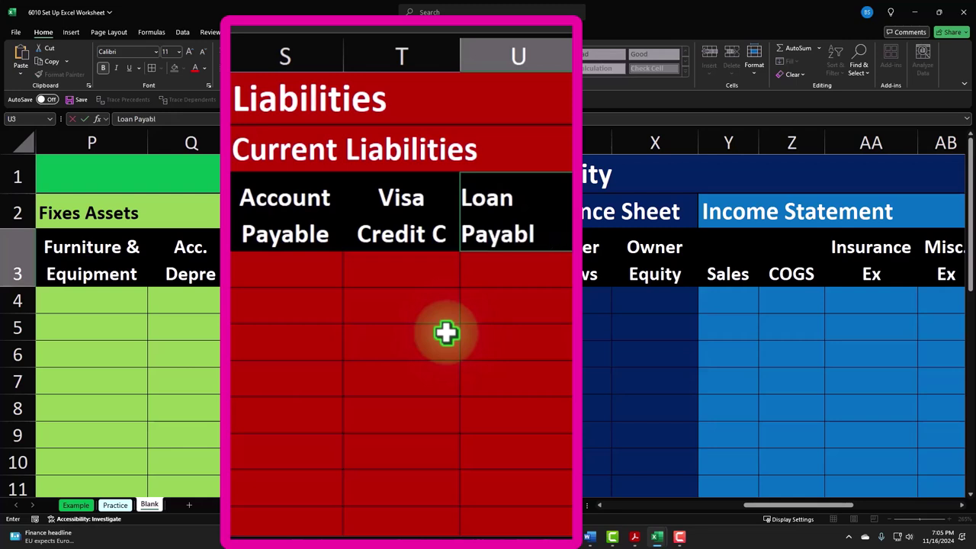
{"action": "type", "text": "e"}
{"action": "key", "text": "Return"}
{"action": "key", "text": "Up"}
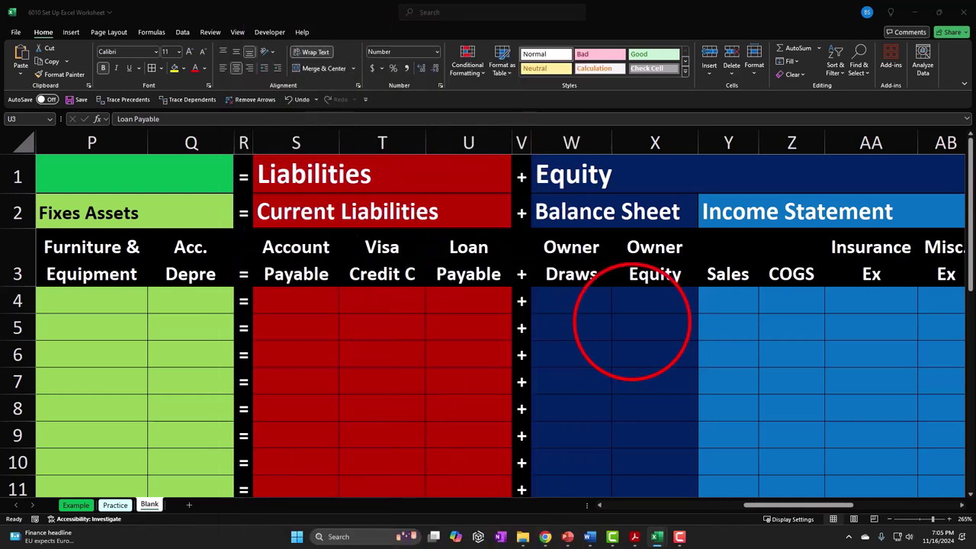
{"action": "left_click", "coordinate": [577, 261]}
{"action": "key", "text": "Right"}
{"action": "key", "text": "Right"}
{"action": "key", "text": "Right"}
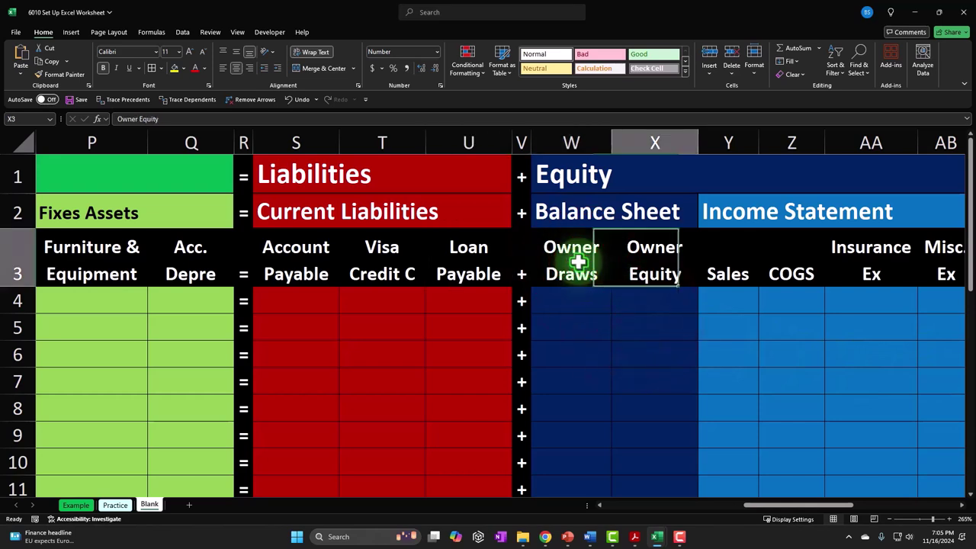
{"action": "key", "text": "Right"}
{"action": "key", "text": "Right"}
{"action": "key", "text": "Right"}
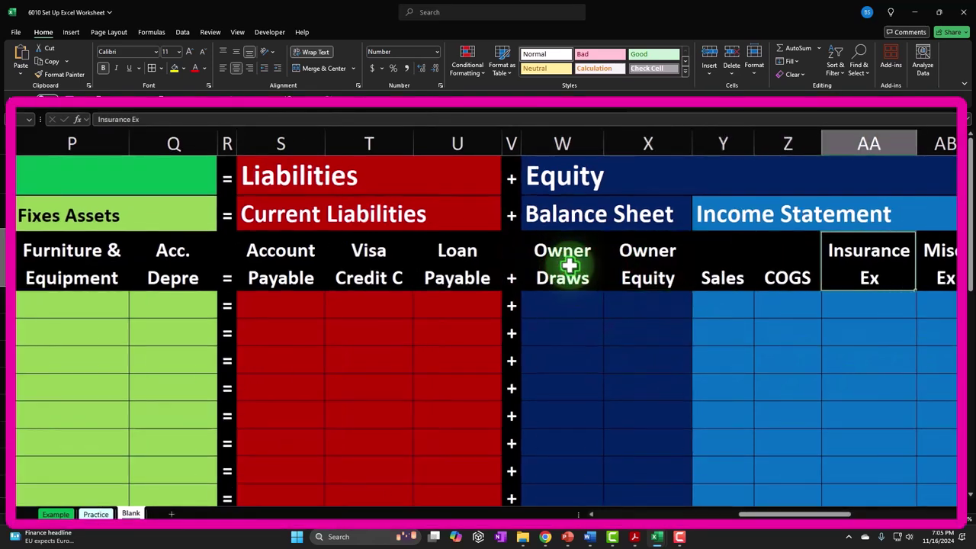
{"action": "key", "text": "Right"}
{"action": "key", "text": "Right"}
{"action": "key", "text": "Right"}
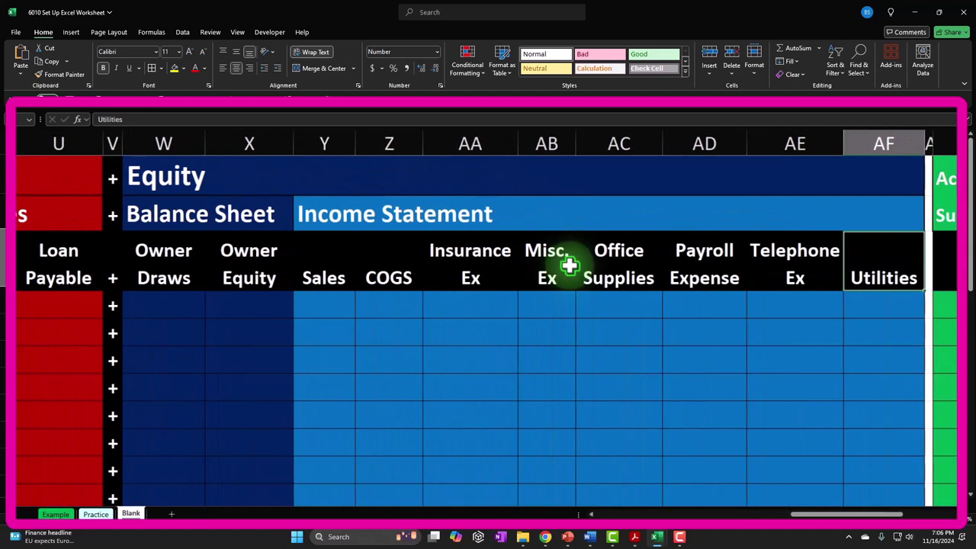
{"action": "left_click_drag", "start_coordinate": [320, 213], "coordinate": [849, 279]}
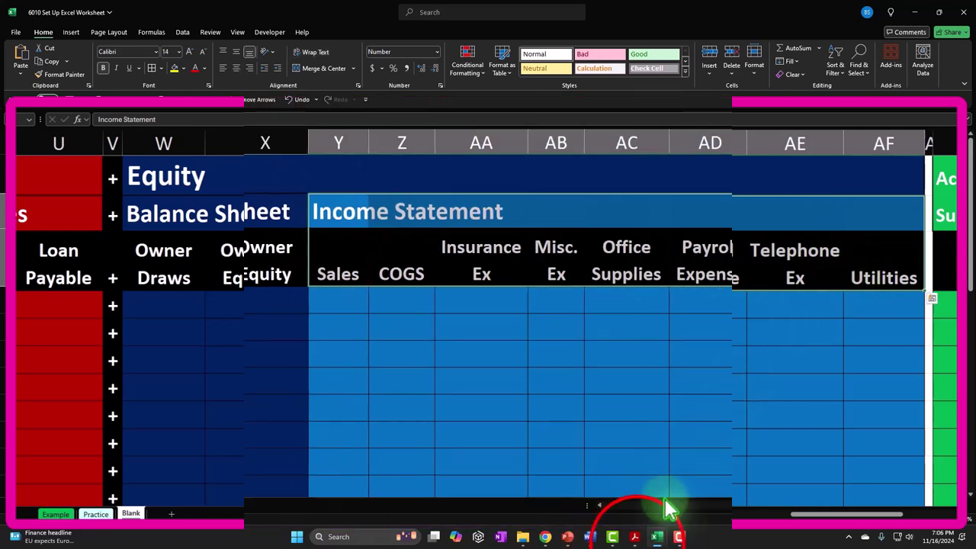
{"action": "left_click", "coordinate": [635, 537]}
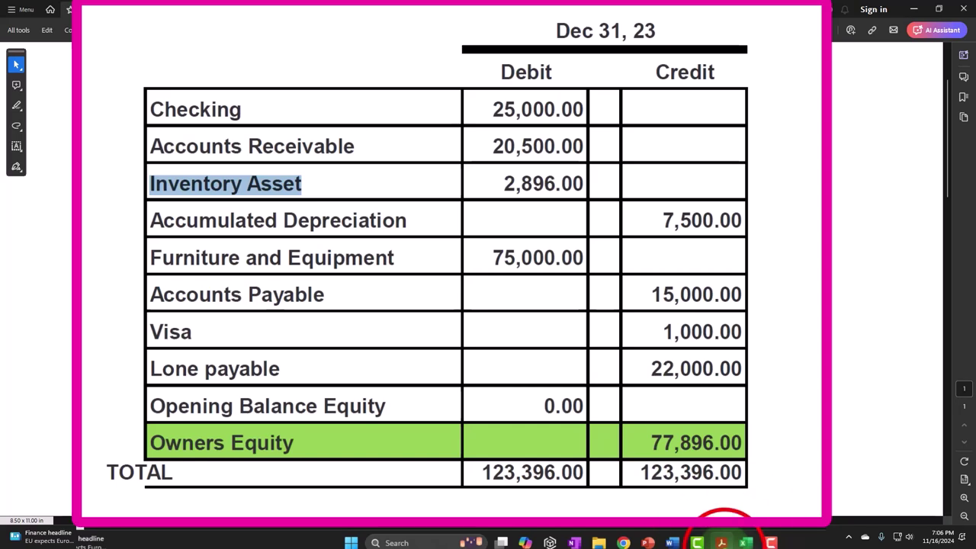
{"action": "left_click", "coordinate": [720, 542]}
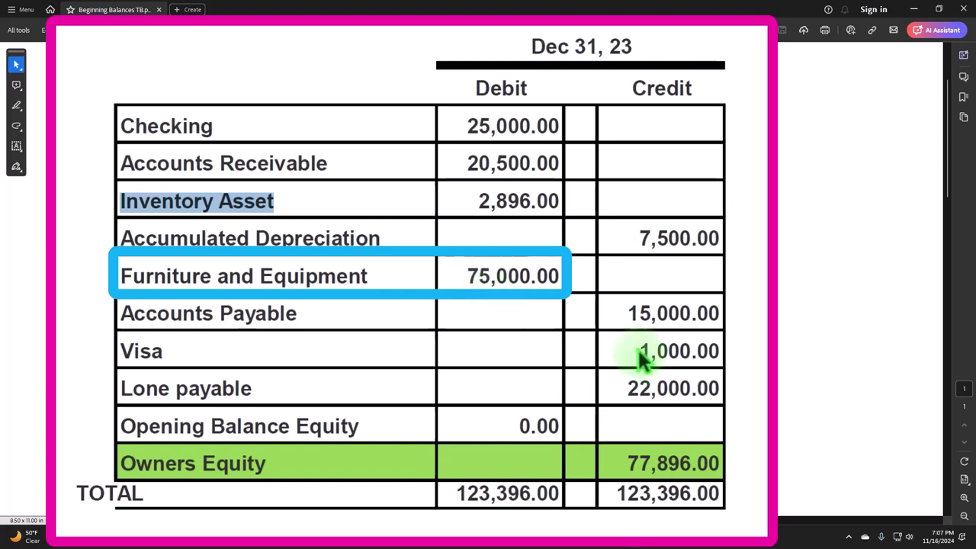
{"action": "left_click", "coordinate": [655, 536]}
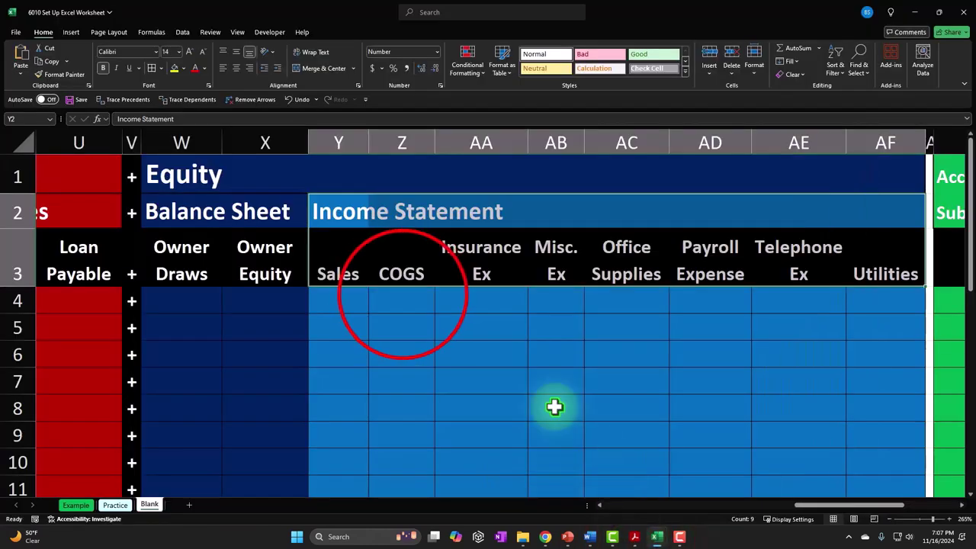
Step: Move across the Blank sheet from the COGS and Office Supplies columns toward the receivable ledger
{"action": "left_click", "coordinate": [402, 301]}
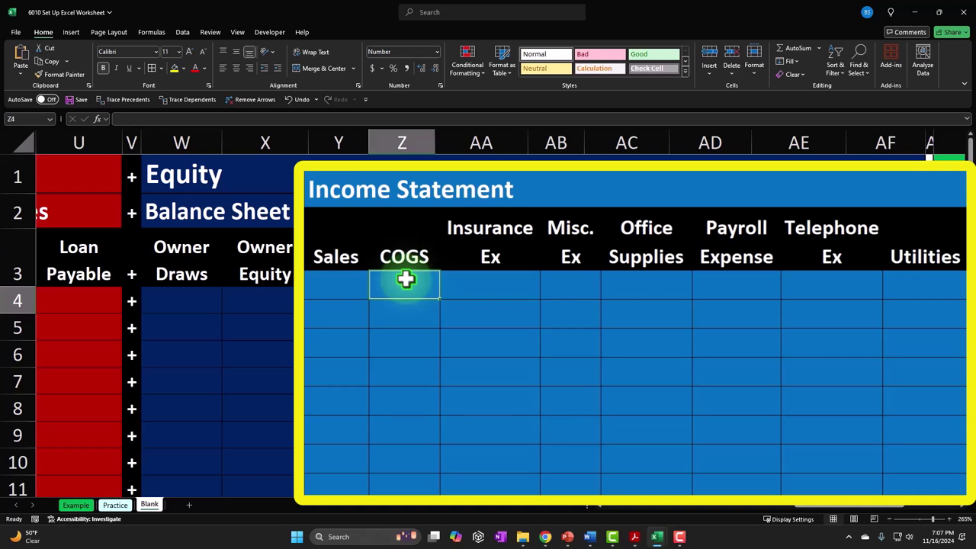
{"action": "key", "text": "ctrl"}
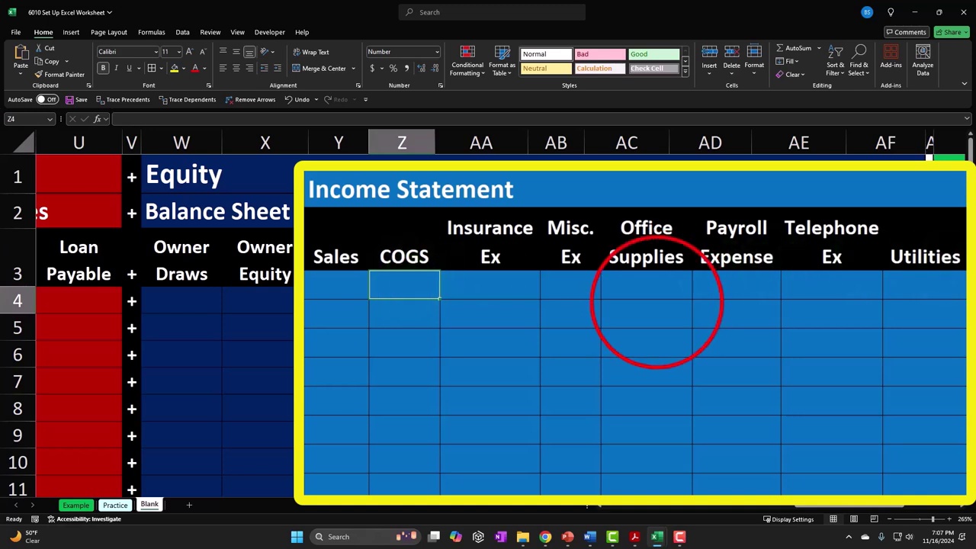
{"action": "left_click", "coordinate": [645, 282]}
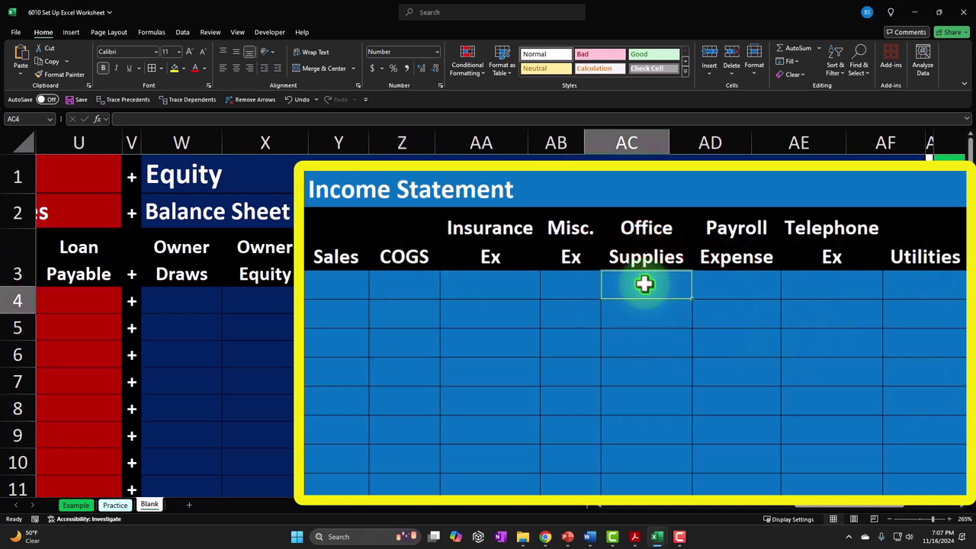
{"action": "key", "text": "Right"}
{"action": "key", "text": "Right"}
{"action": "key", "text": "Right"}
{"action": "key", "text": "Right"}
{"action": "key", "text": "Right"}
{"action": "key", "text": "Right"}
{"action": "key", "text": "Right"}
{"action": "key", "text": "Right"}
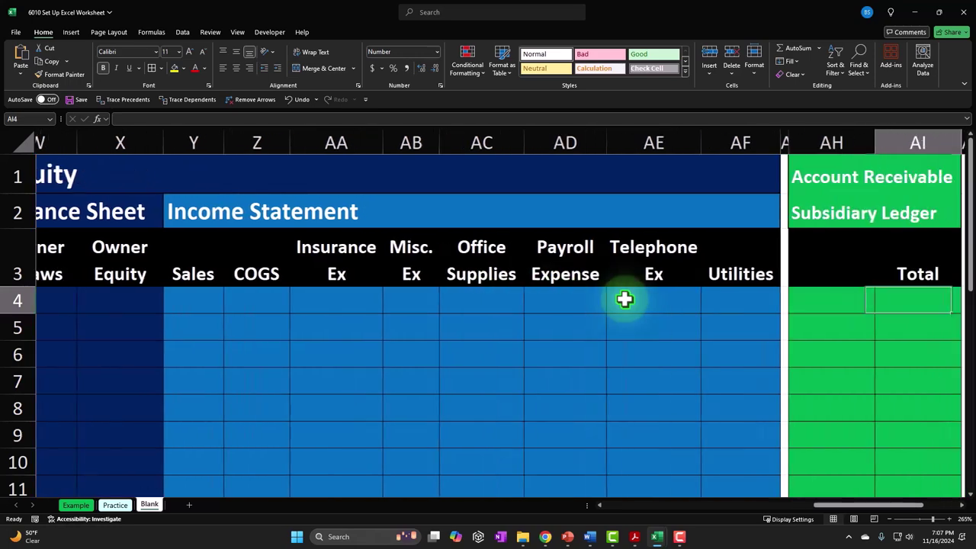
Step: Move past the payable ledger to AN4, then bring up the trial balance PDF in Acrobat
{"action": "key", "text": "Right"}
{"action": "key", "text": "Right"}
{"action": "key", "text": "Right"}
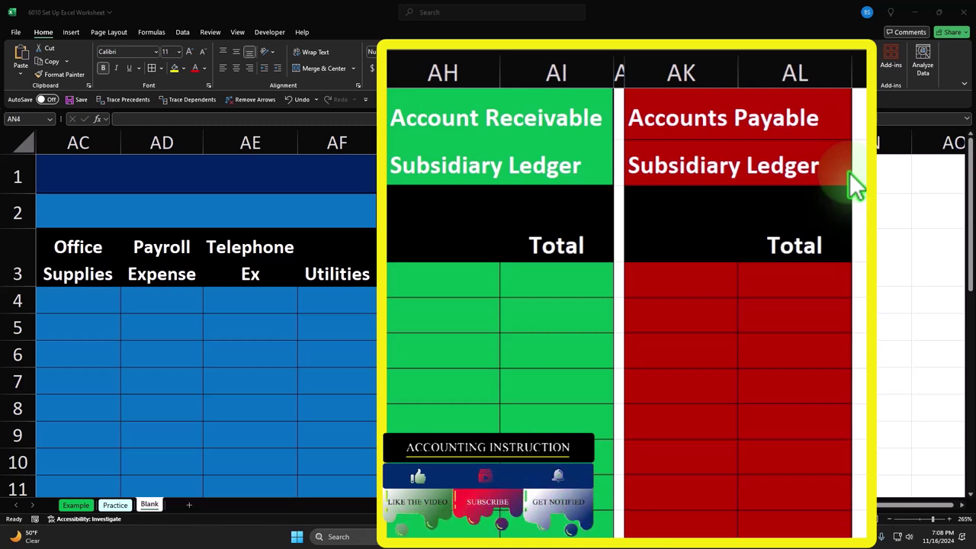
{"action": "left_click", "coordinate": [634, 537]}
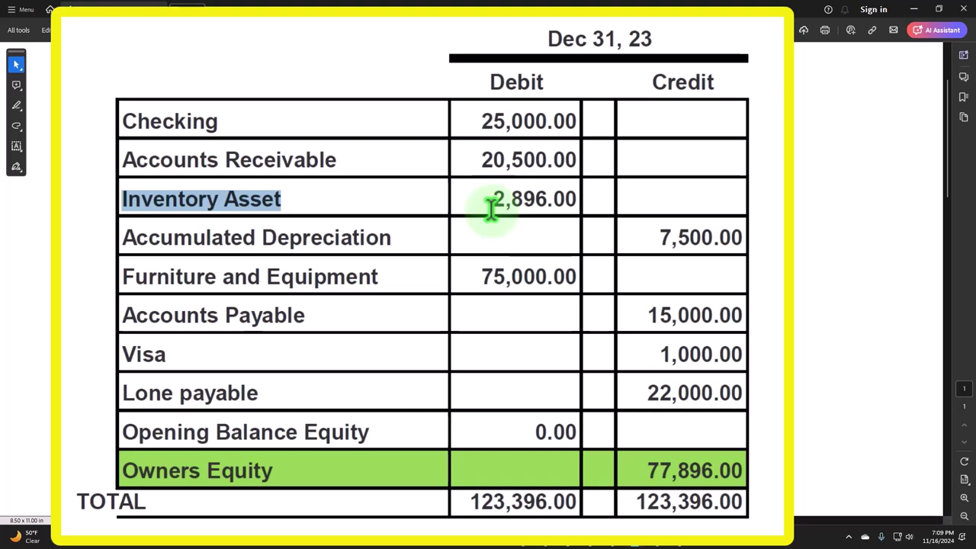
Step: Minimize the trial balance PDF to get back to the Excel worksheet
{"action": "left_click", "coordinate": [914, 9]}
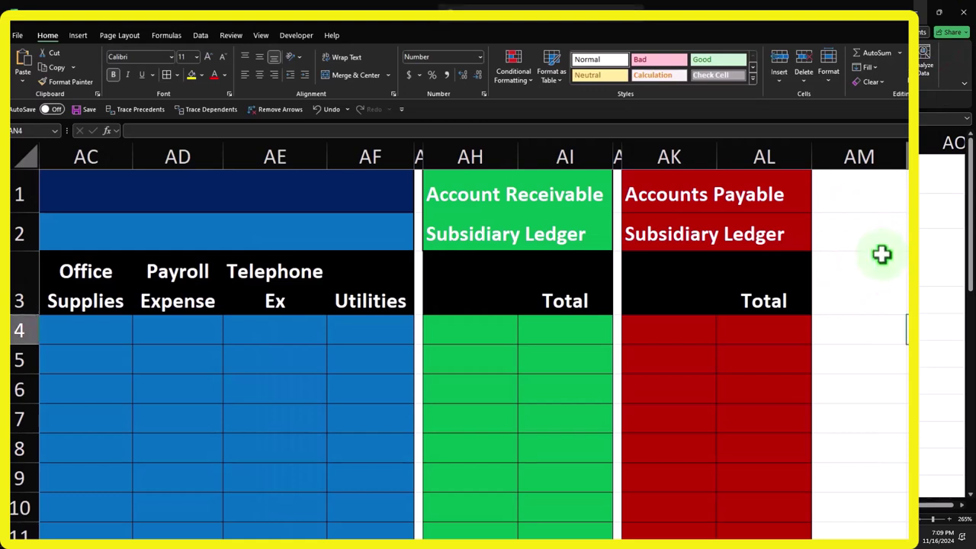
Step: Copy column AJ's narrow separator format onto column AM using Format Painter
{"action": "left_click", "coordinate": [617, 153]}
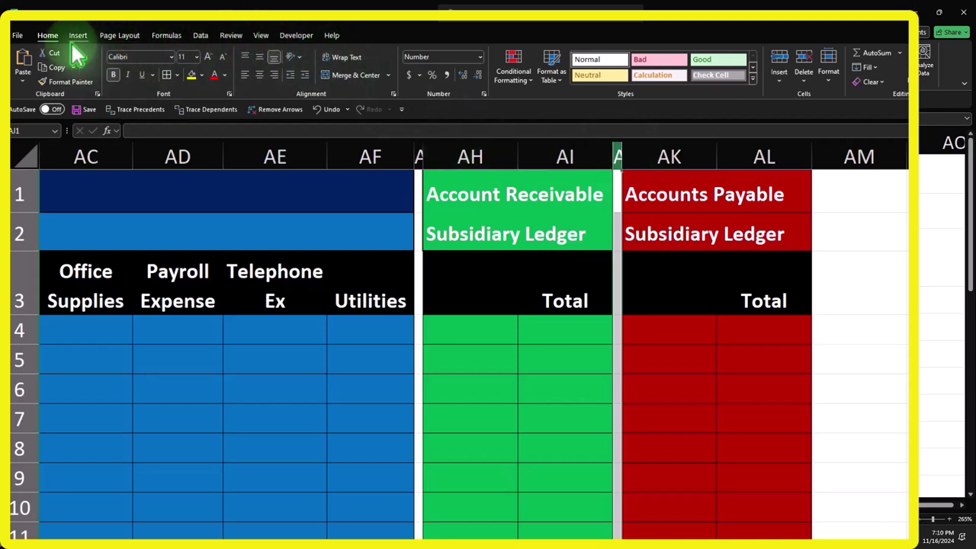
{"action": "left_click", "coordinate": [62, 81]}
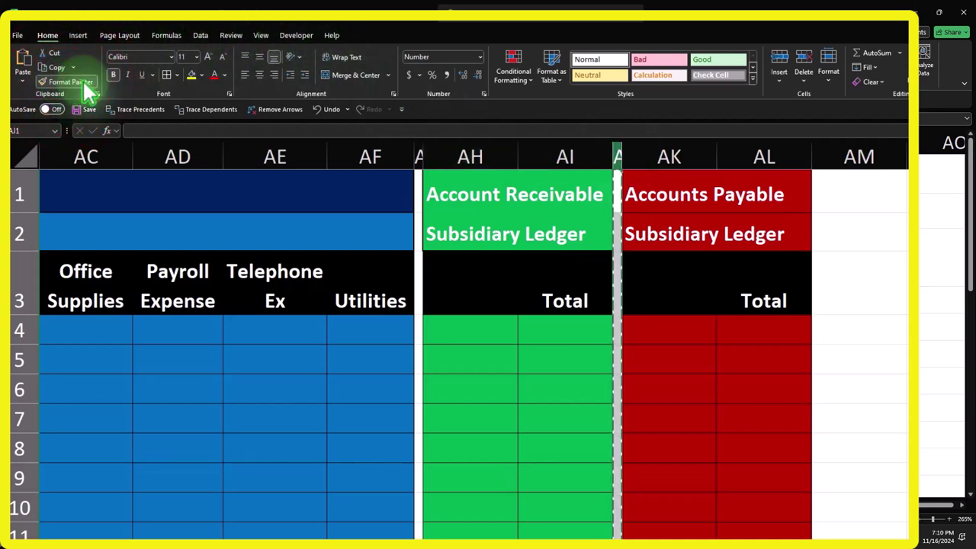
{"action": "left_click", "coordinate": [839, 157]}
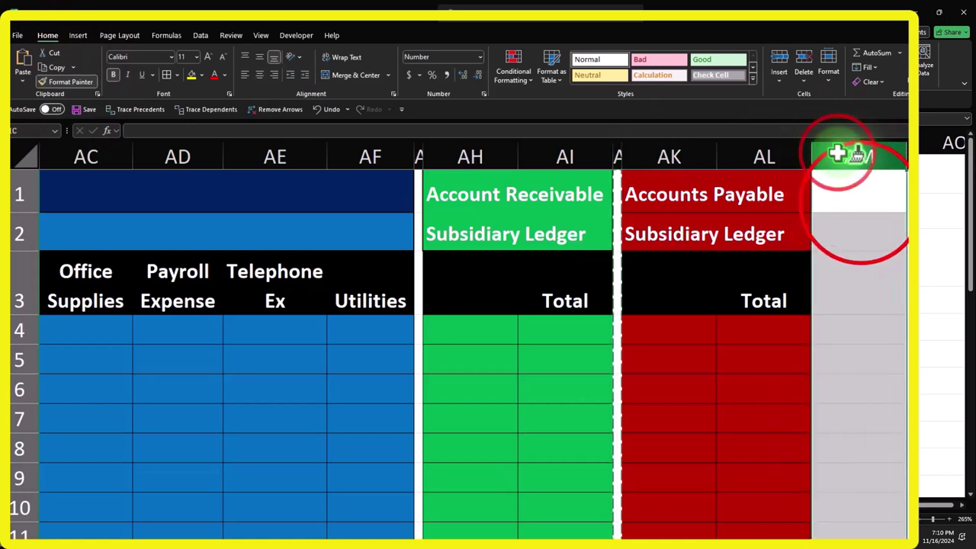
{"action": "left_click", "coordinate": [861, 202]}
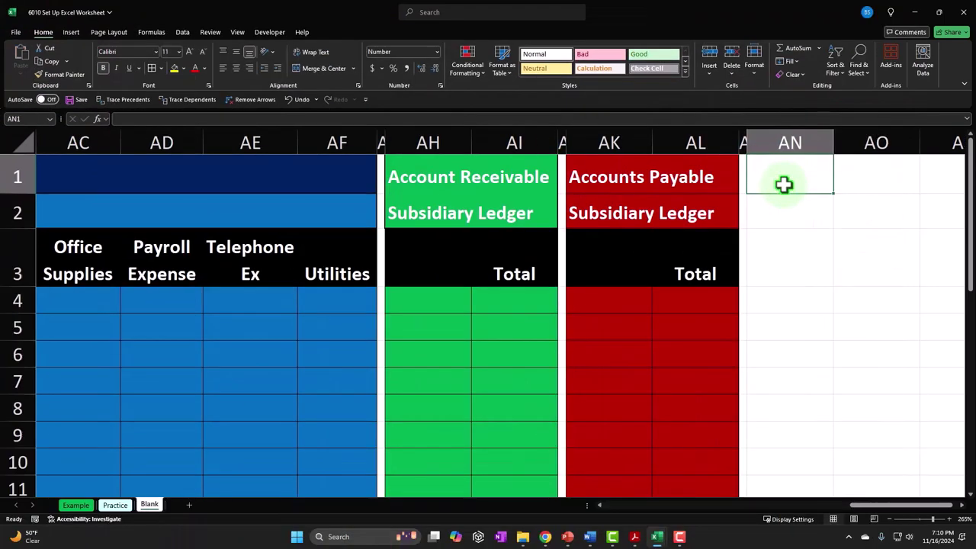
Step: Enter the Purchases heading in cell AO2
{"action": "key", "text": "Right"}
{"action": "key", "text": "Right"}
{"action": "key", "text": "Right"}
{"action": "key", "text": "Right"}
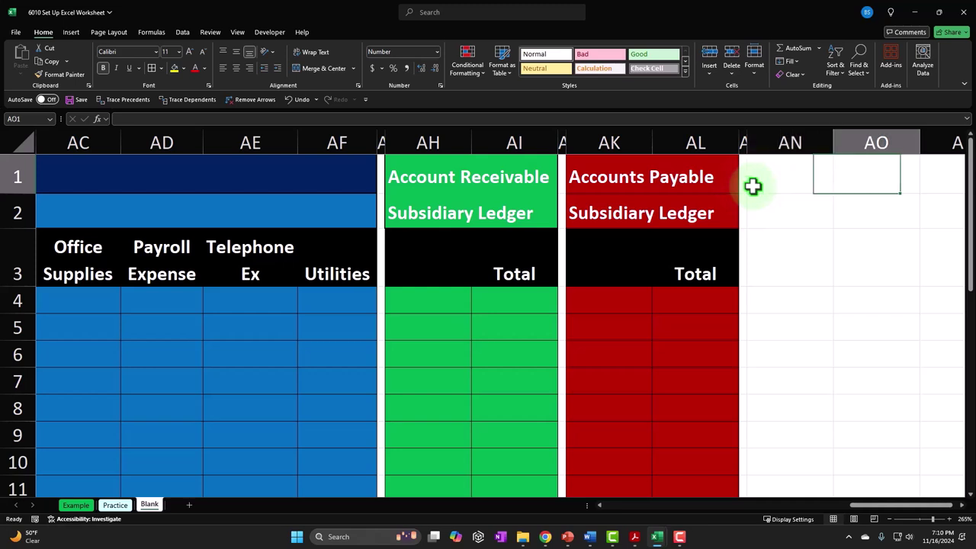
{"action": "key", "text": "Left"}
{"action": "key", "text": "Left"}
{"action": "key", "text": "Left"}
{"action": "key", "text": "Left"}
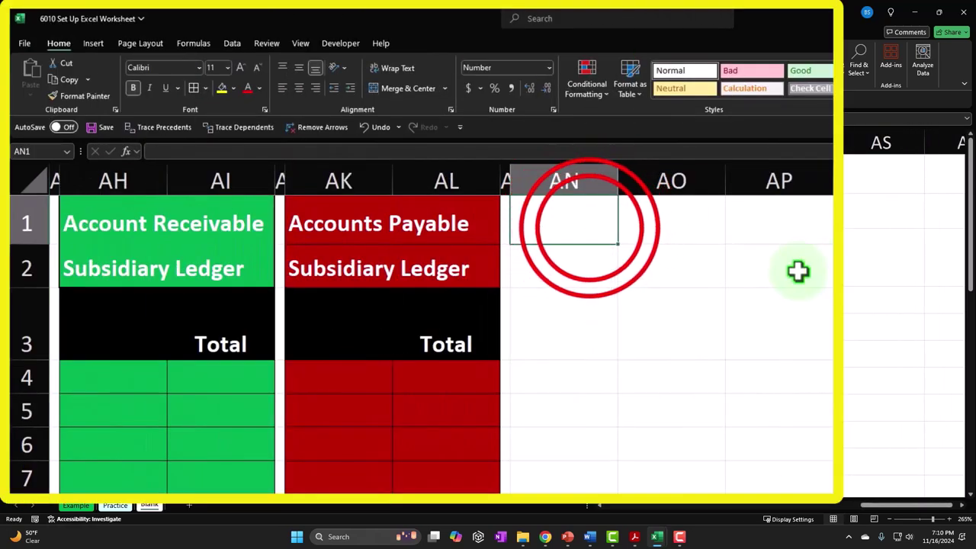
{"action": "double_click", "coordinate": [586, 227]}
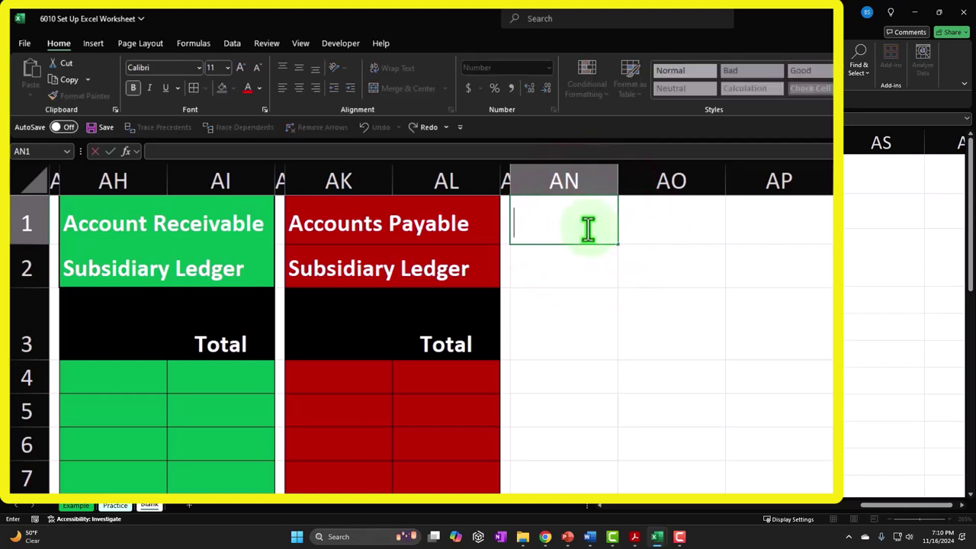
{"action": "key", "text": "Down"}
{"action": "key", "text": "Right"}
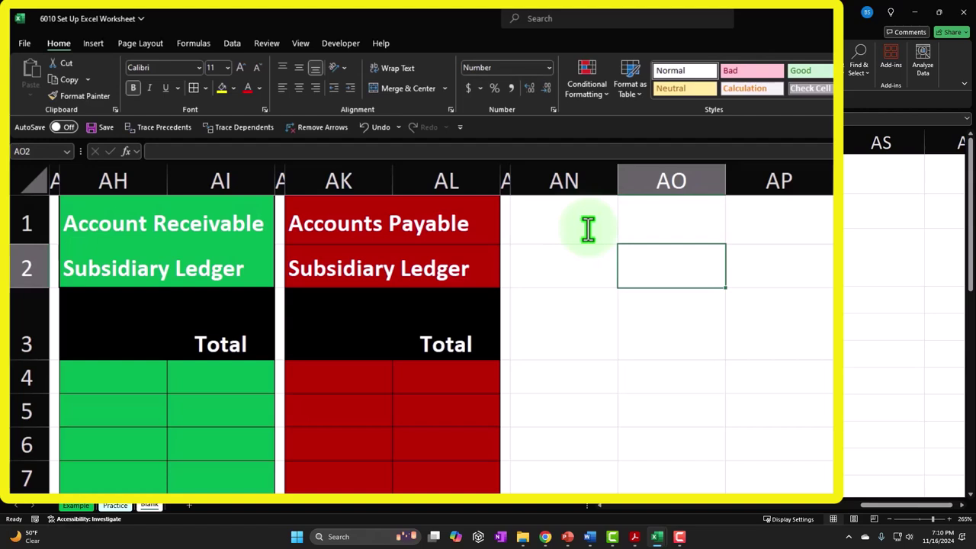
{"action": "type", "text": "Purchases"}
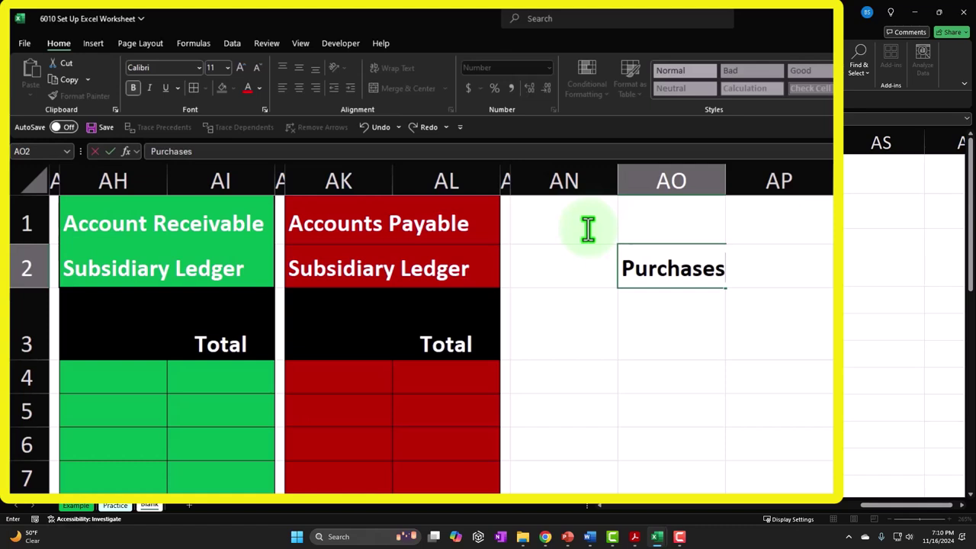
{"action": "key", "text": "Return"}
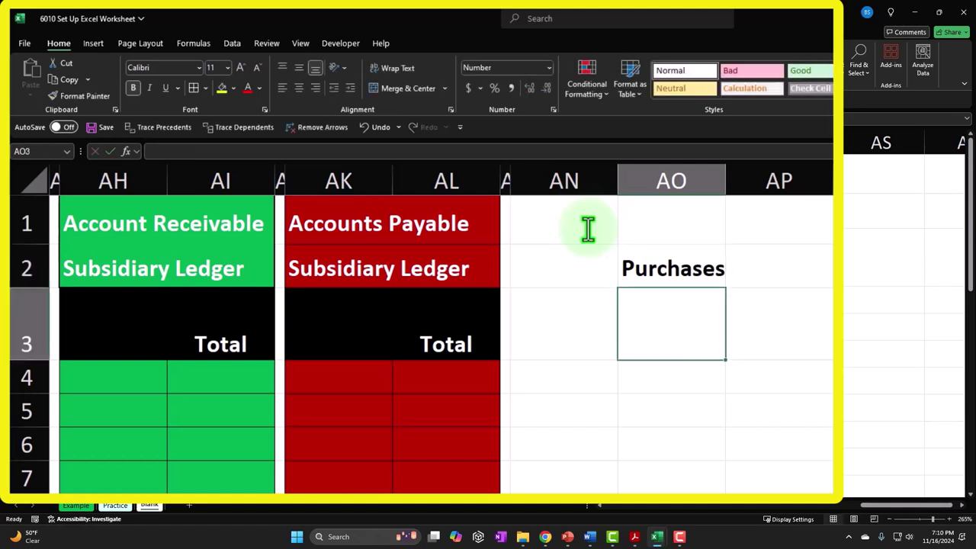
Step: Type the Unit, Unit Cost and Total Cost column headings in AO3:AQ3
{"action": "type", "text": "Unit"}
{"action": "key", "text": "Tab"}
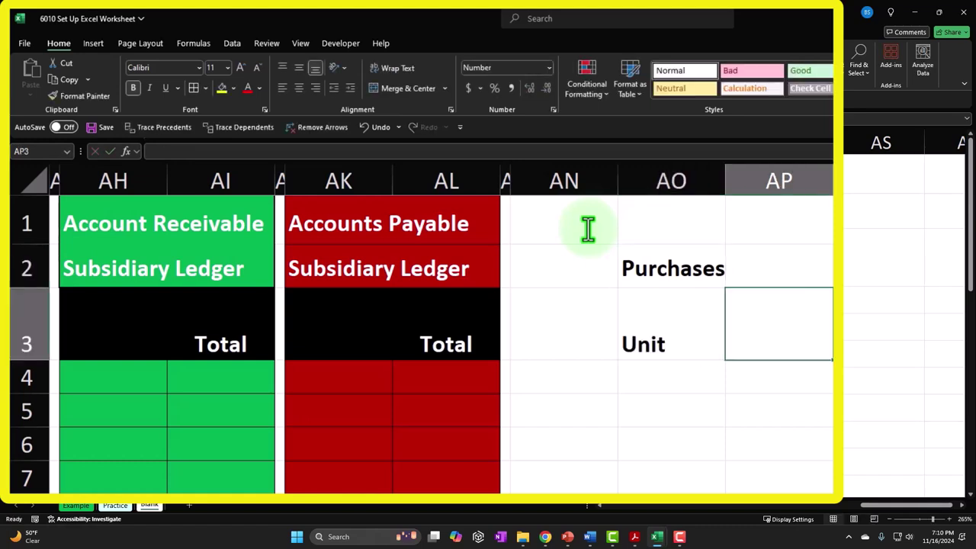
{"action": "type", "text": "Un"}
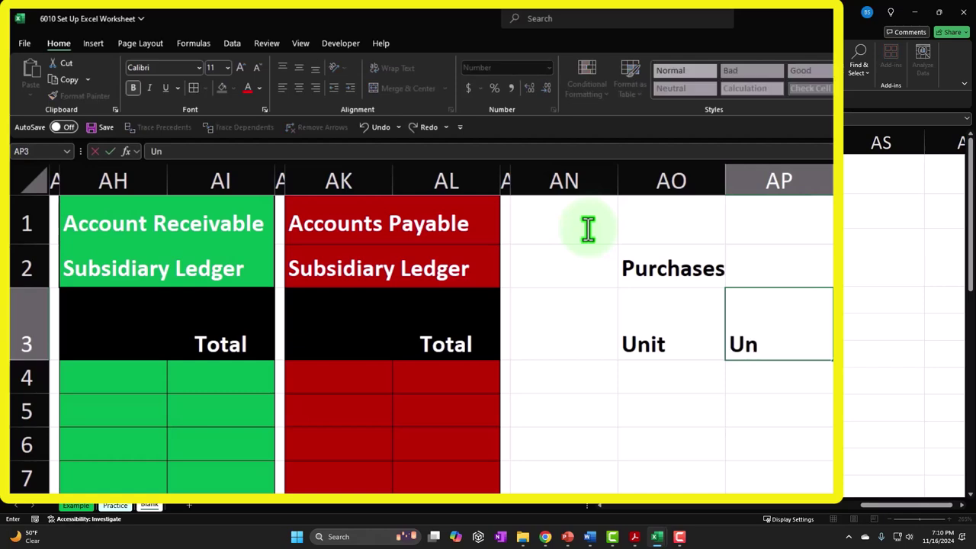
{"action": "key", "text": "Left"}
{"action": "key", "text": "Left"}
{"action": "key", "text": "Left"}
{"action": "key", "text": "Left"}
{"action": "key", "text": "Left"}
{"action": "key", "text": "Left"}
{"action": "key", "text": "Left"}
{"action": "key", "text": "Left"}
{"action": "key", "text": "Left"}
{"action": "key", "text": "Left"}
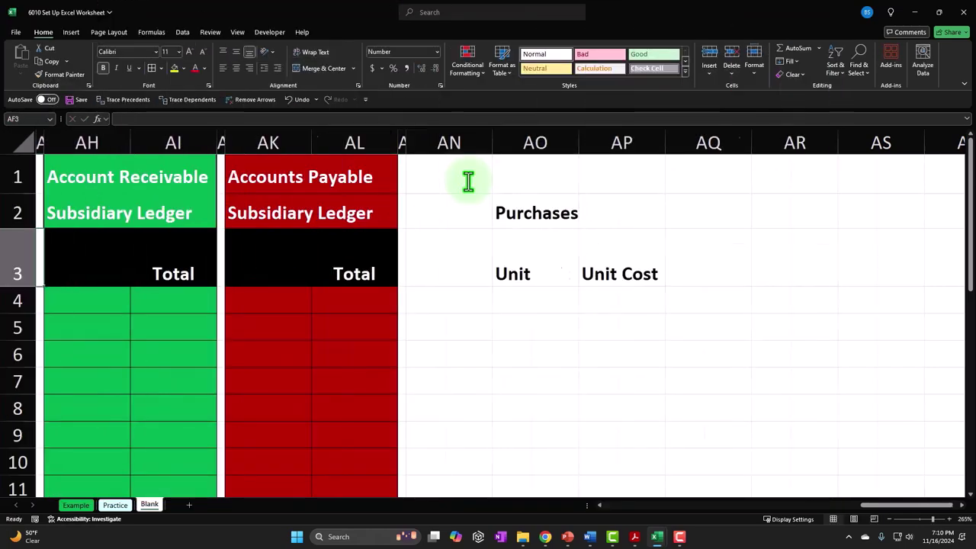
{"action": "key", "text": "Left"}
{"action": "key", "text": "Left"}
{"action": "key", "text": "Left"}
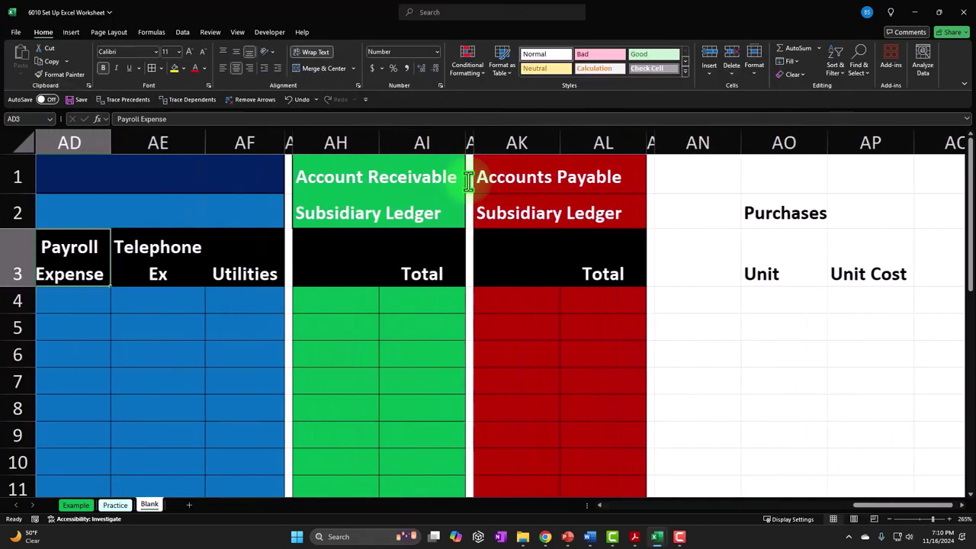
{"action": "key", "text": "Right"}
{"action": "key", "text": "Right"}
{"action": "key", "text": "Right"}
{"action": "key", "text": "Right"}
{"action": "key", "text": "Right"}
{"action": "key", "text": "Right"}
{"action": "key", "text": "Right"}
{"action": "key", "text": "Right"}
{"action": "key", "text": "Right"}
{"action": "key", "text": "Right"}
{"action": "key", "text": "Right"}
{"action": "key", "text": "Right"}
{"action": "key", "text": "Right"}
{"action": "key", "text": "Right"}
{"action": "key", "text": "Right"}
{"action": "key", "text": "Right"}
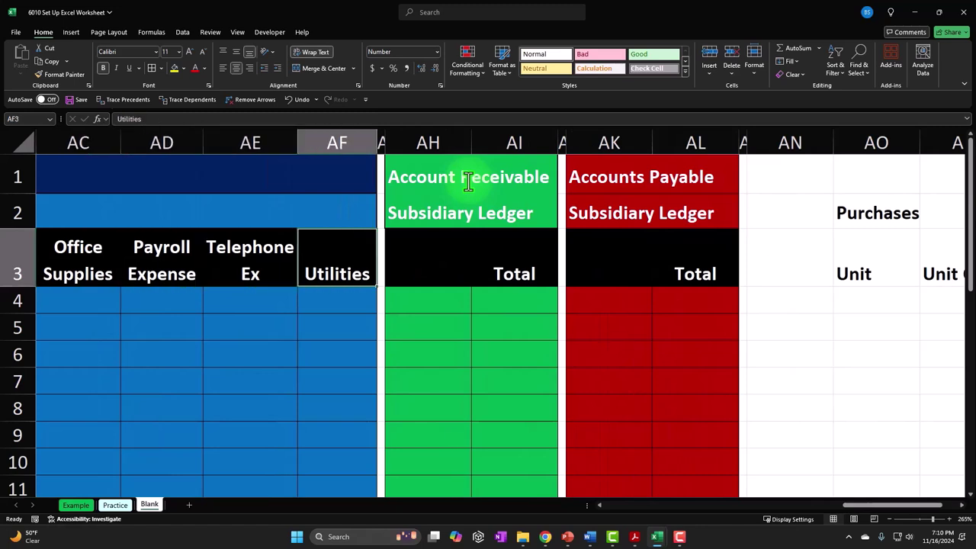
{"action": "key", "text": "Left"}
{"action": "key", "text": "Left"}
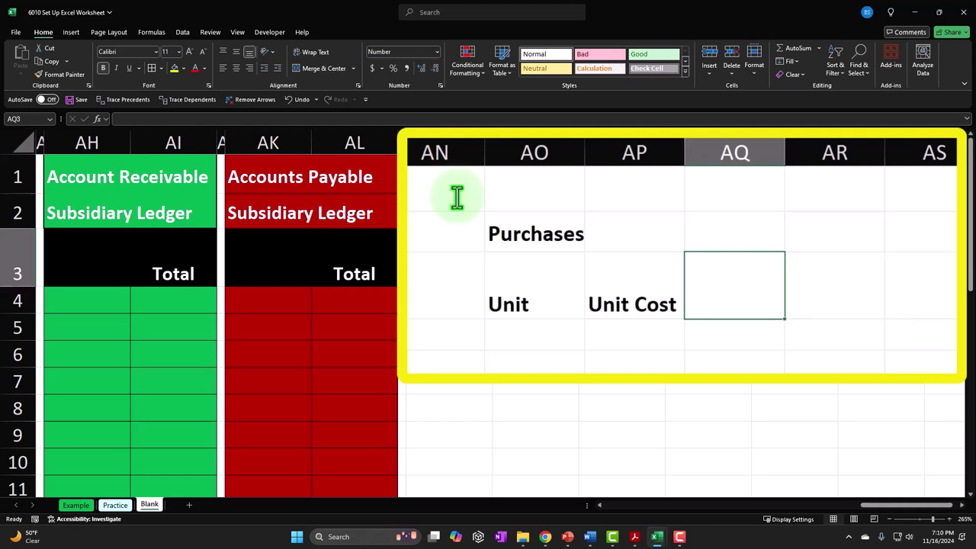
{"action": "type", "text": "Tota"}
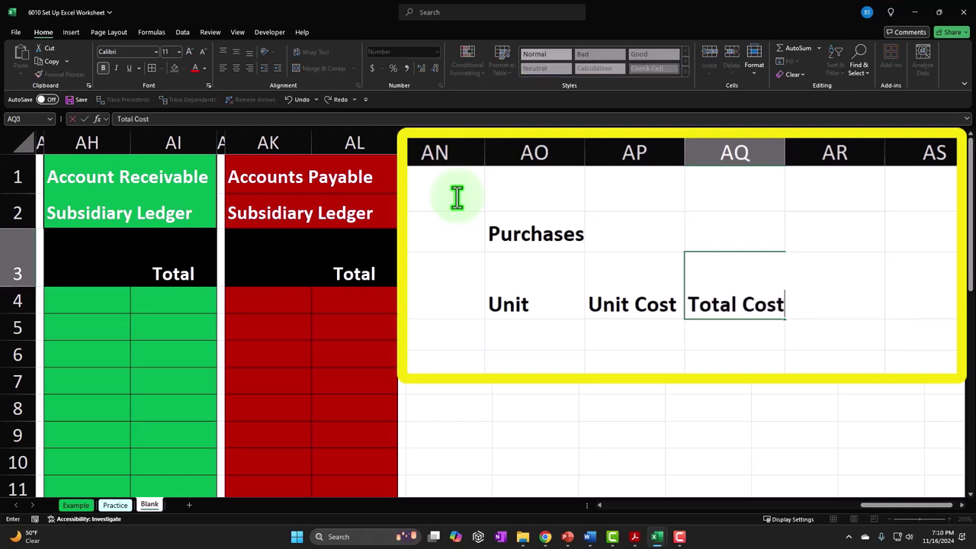
{"action": "type", "text": "l Cost"}
{"action": "key", "text": "Return"}
Step: Enter the 'Cost of Goods Sold' heading in cell AR2
{"action": "key", "text": "Right"}
{"action": "key", "text": "Up"}
{"action": "key", "text": "Up"}
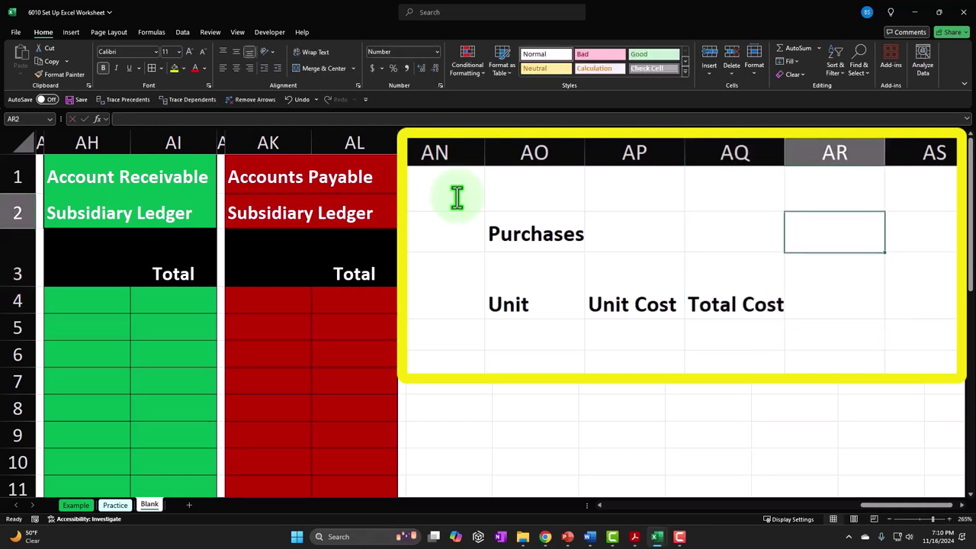
{"action": "type", "text": "Cost of Goods S"}
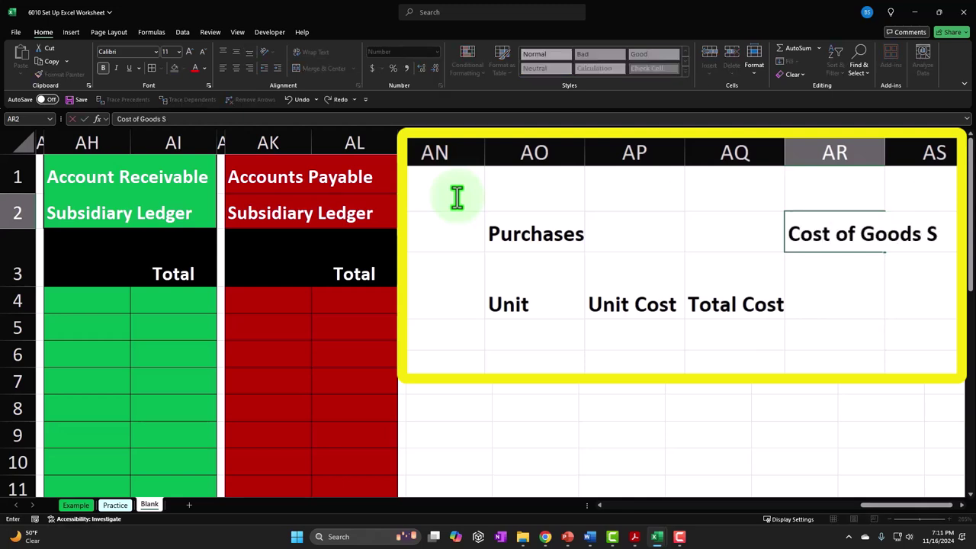
{"action": "type", "text": "old"}
{"action": "key", "text": "Return"}
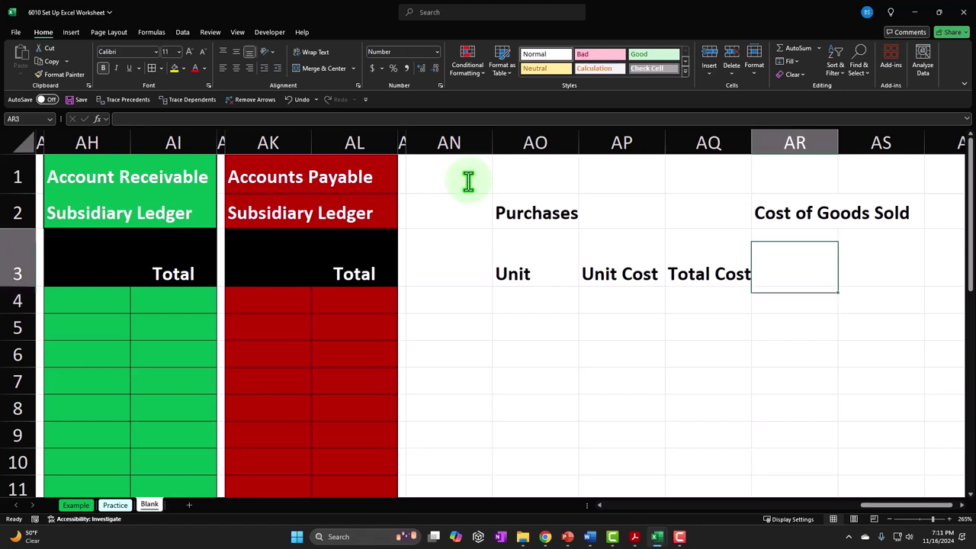
Step: Link AR3, AS3 and AT3 by formula to the Unit, Unit Cost and Total Cost headings
{"action": "type", "text": "="}
{"action": "key", "text": "Left"}
{"action": "key", "text": "Left"}
{"action": "key", "text": "Left"}
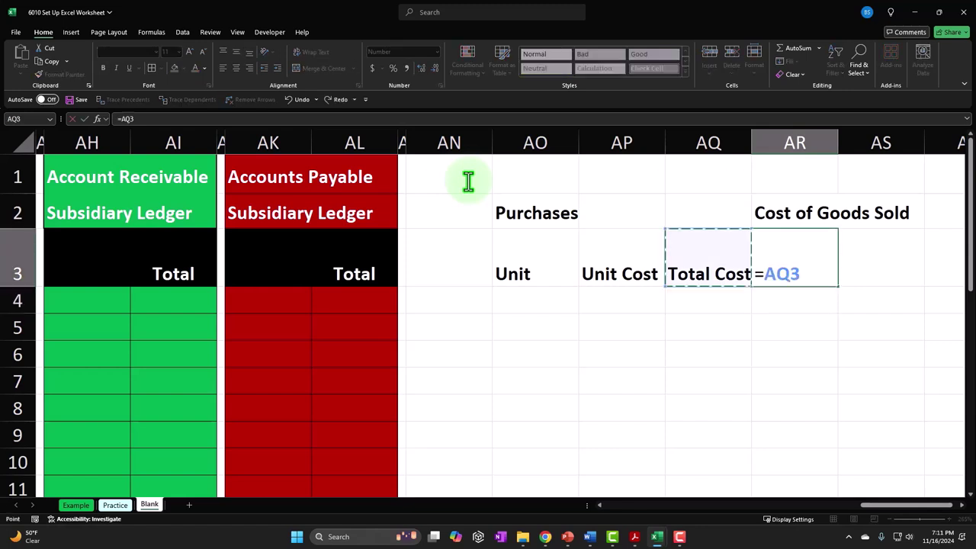
{"action": "key", "text": "Tab"}
{"action": "key", "text": "Tab"}
{"action": "key", "text": "Left"}
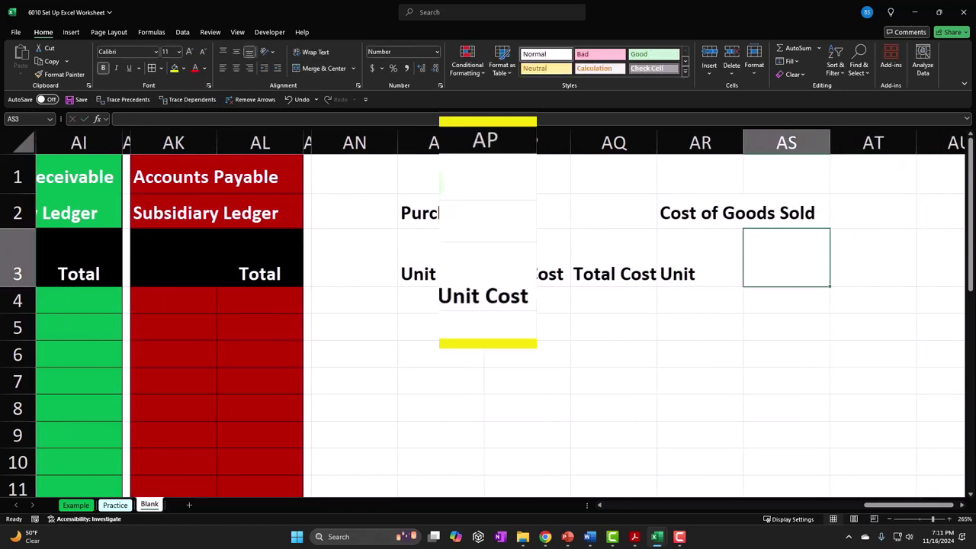
{"action": "type", "text": "="}
{"action": "key", "text": "Left"}
{"action": "key", "text": "Left"}
{"action": "key", "text": "Left"}
{"action": "key", "text": "Tab"}
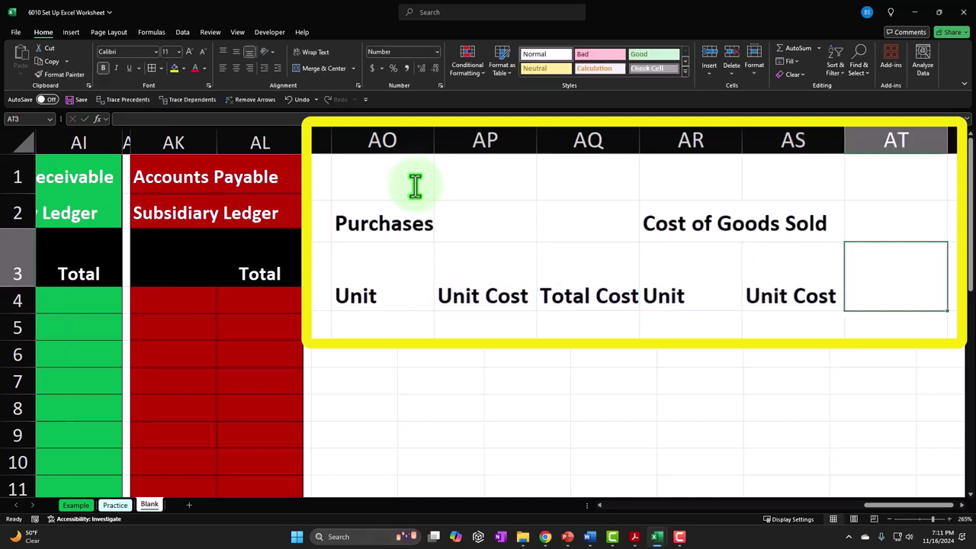
{"action": "type", "text": "="}
{"action": "key", "text": "Left"}
{"action": "key", "text": "Left"}
{"action": "key", "text": "Left"}
{"action": "key", "text": "Tab"}
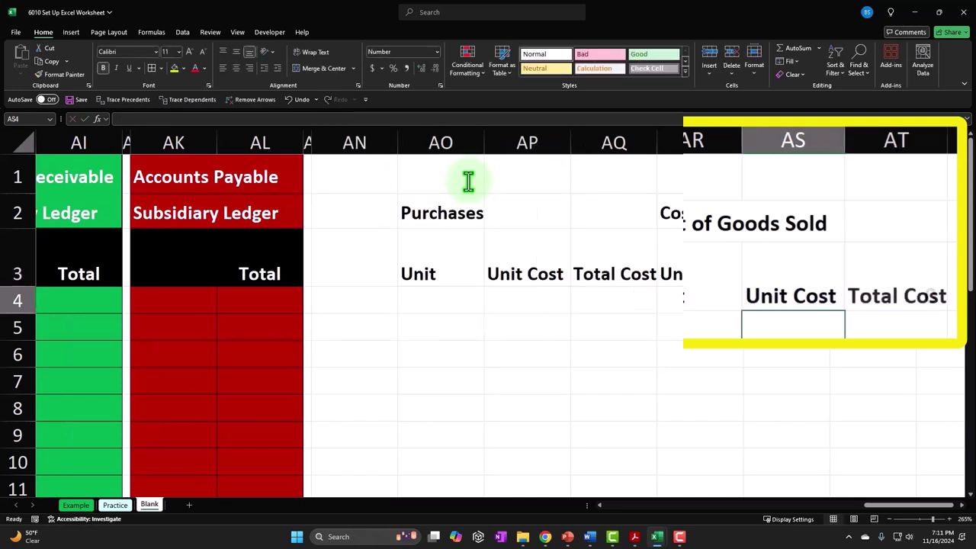
Step: Enter the 'Ending Inventory' heading in AU2 and link AU3 to the Unit heading
{"action": "key", "text": "Up"}
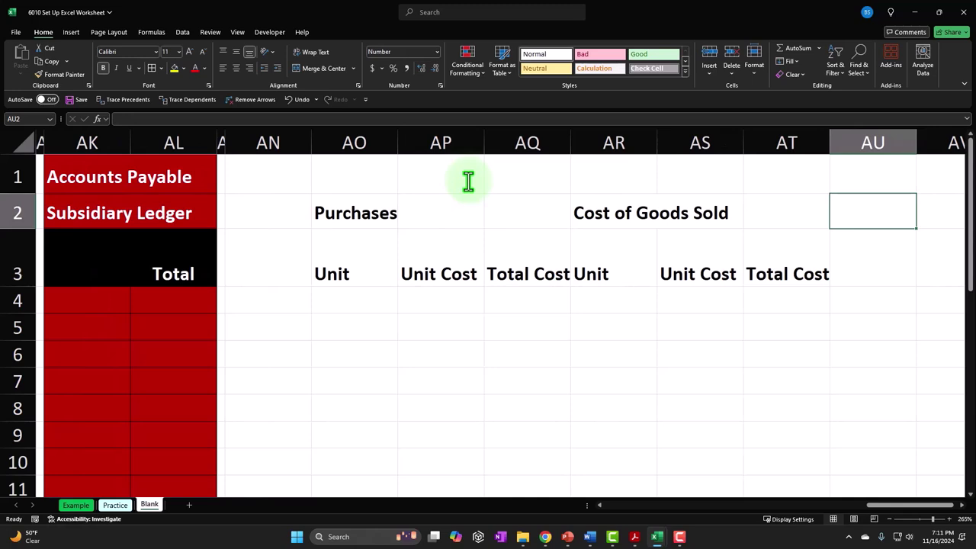
{"action": "type", "text": "Ending In"}
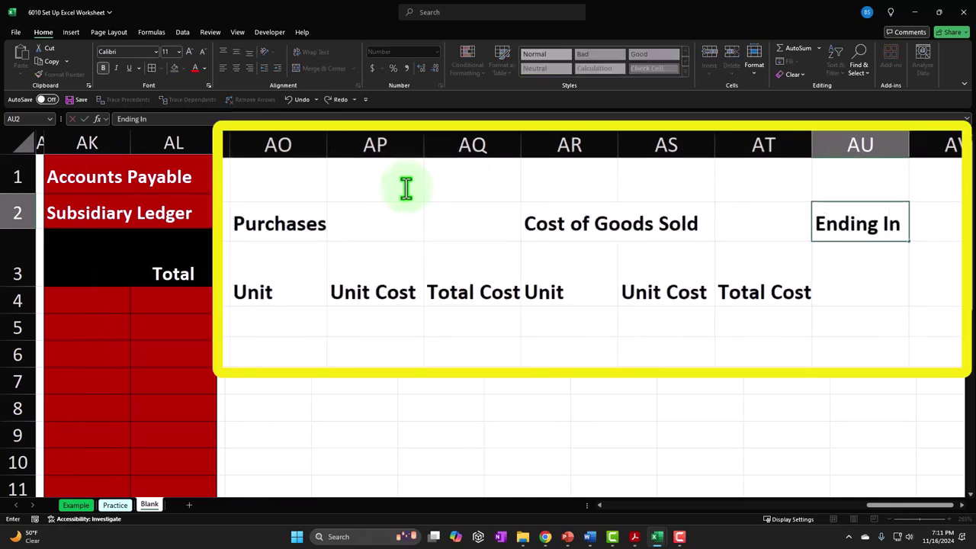
{"action": "type", "text": "ventory"}
{"action": "key", "text": "Return"}
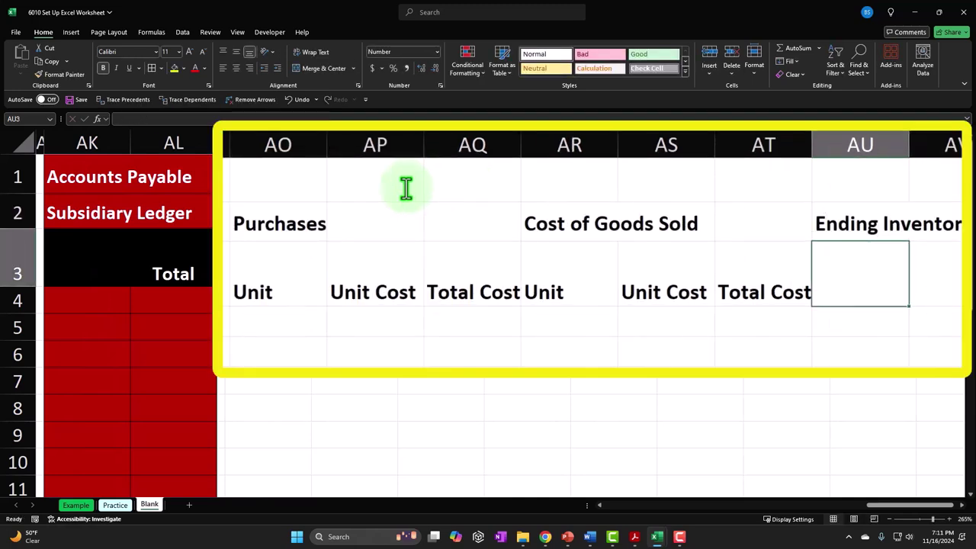
{"action": "type", "text": "="}
{"action": "key", "text": "Left"}
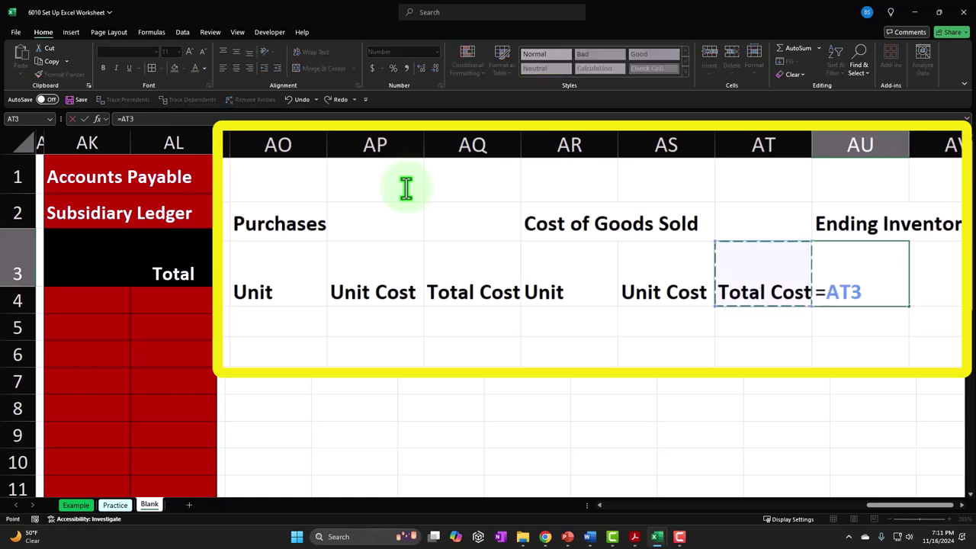
{"action": "key", "text": "Left"}
{"action": "key", "text": "Left"}
{"action": "key", "text": "Tab"}
Step: Link AV3 and AW3 to the Unit Cost and Total Cost headings with + formulas
{"action": "type", "text": "+"}
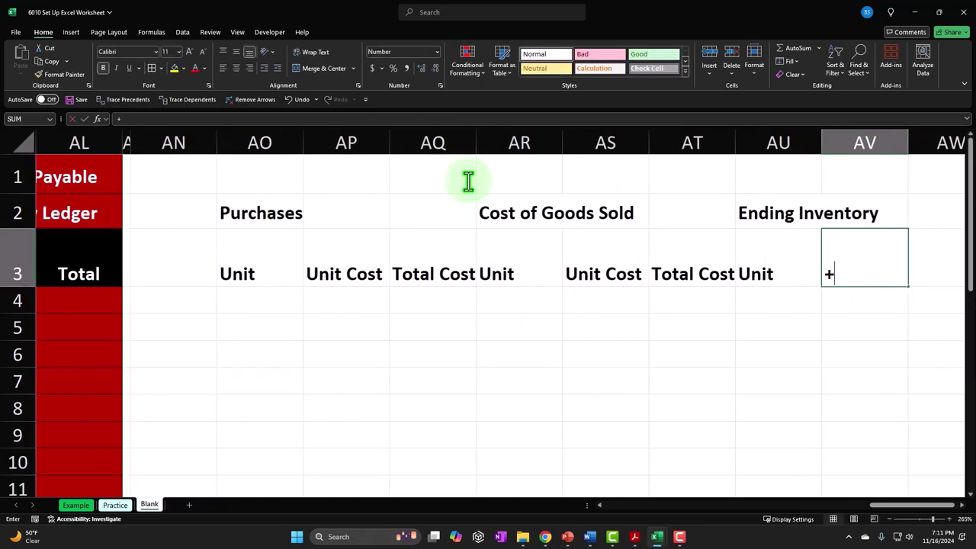
{"action": "key", "text": "Left"}
{"action": "key", "text": "Left"}
{"action": "key", "text": "Left"}
{"action": "key", "text": "Return"}
{"action": "key", "text": "Up"}
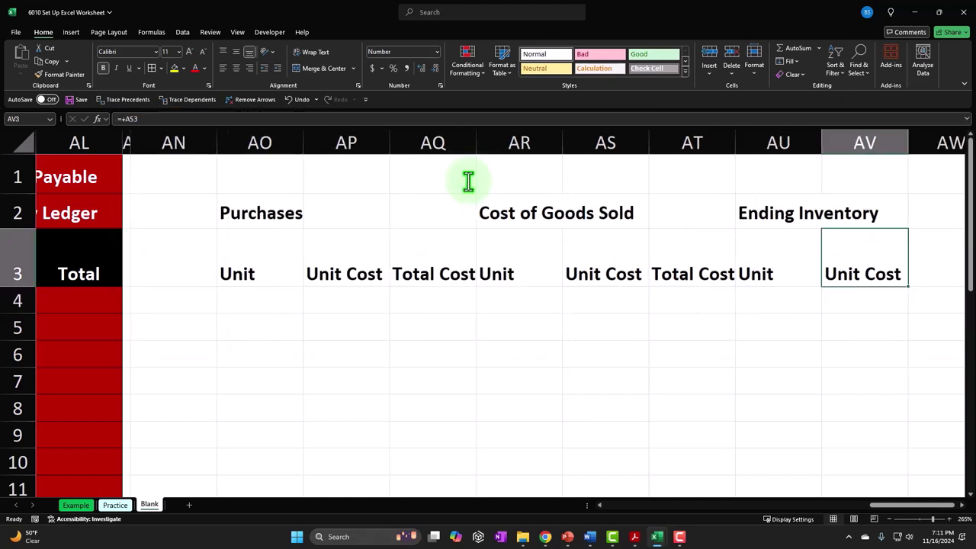
{"action": "key", "text": "Right"}
{"action": "type", "text": "+"}
{"action": "key", "text": "Left"}
{"action": "key", "text": "Left"}
{"action": "key", "text": "Left"}
{"action": "key", "text": "Return"}
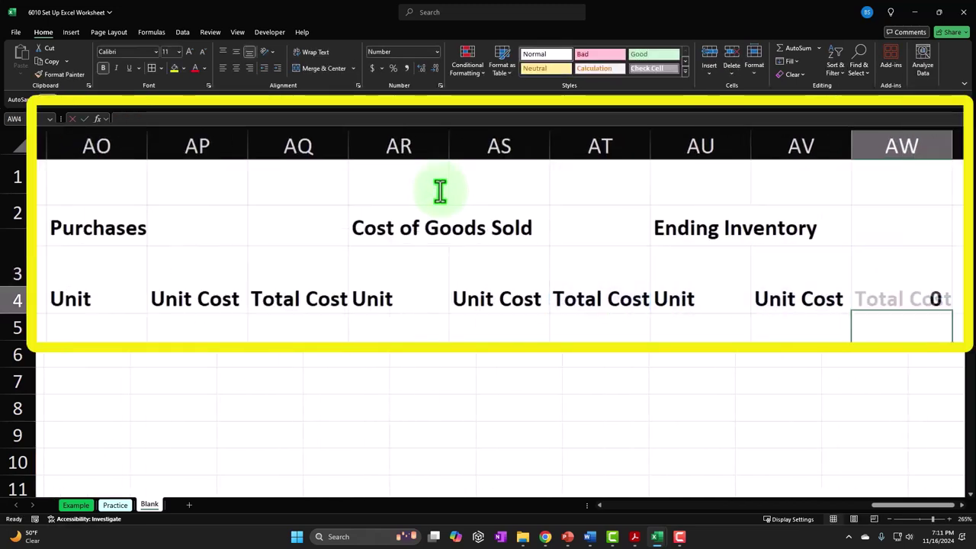
{"action": "key", "text": "Up"}
Step: Give the Purchases heading AO2:AQ2 a green fill and white font colour
{"action": "left_click_drag", "start_coordinate": [879, 505], "coordinate": [850, 507]}
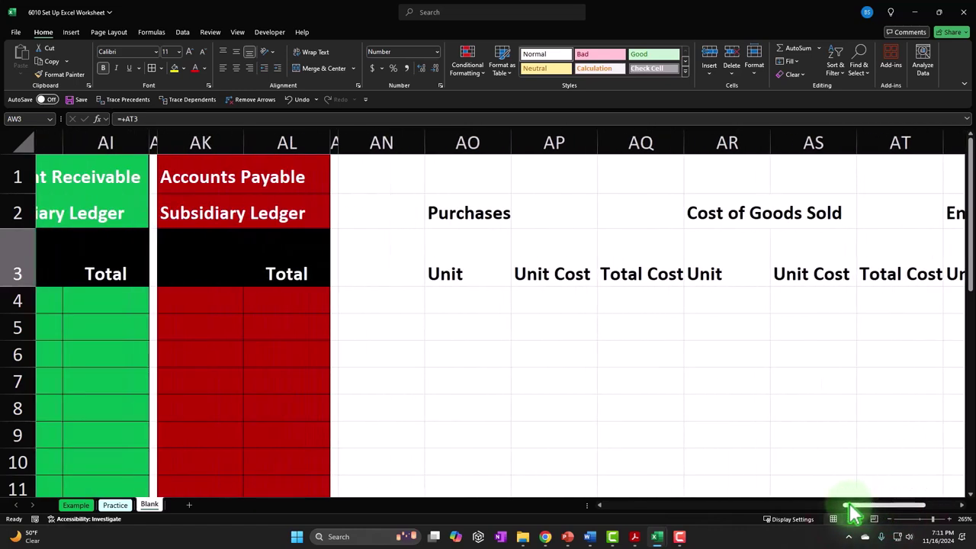
{"action": "left_click_drag", "start_coordinate": [496, 215], "coordinate": [610, 214]}
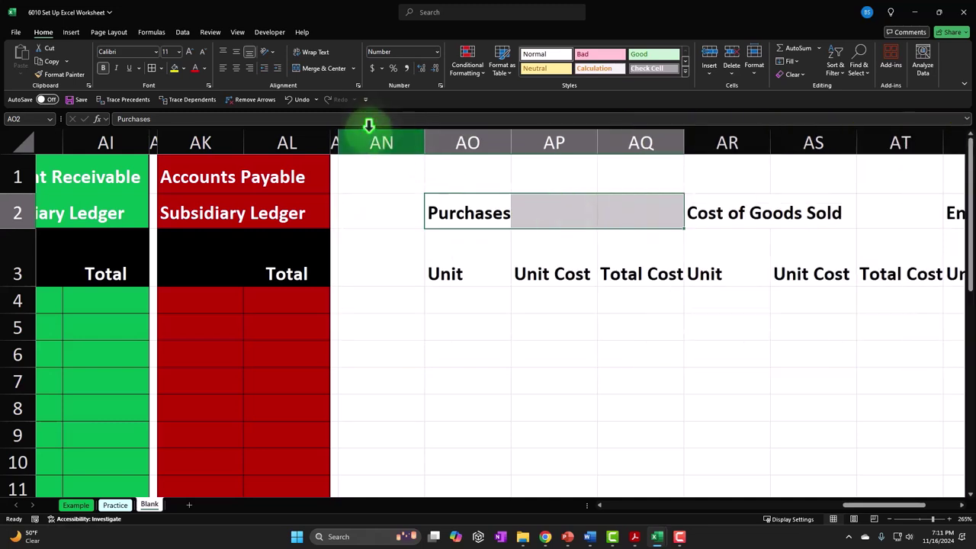
{"action": "left_click", "coordinate": [245, 92]}
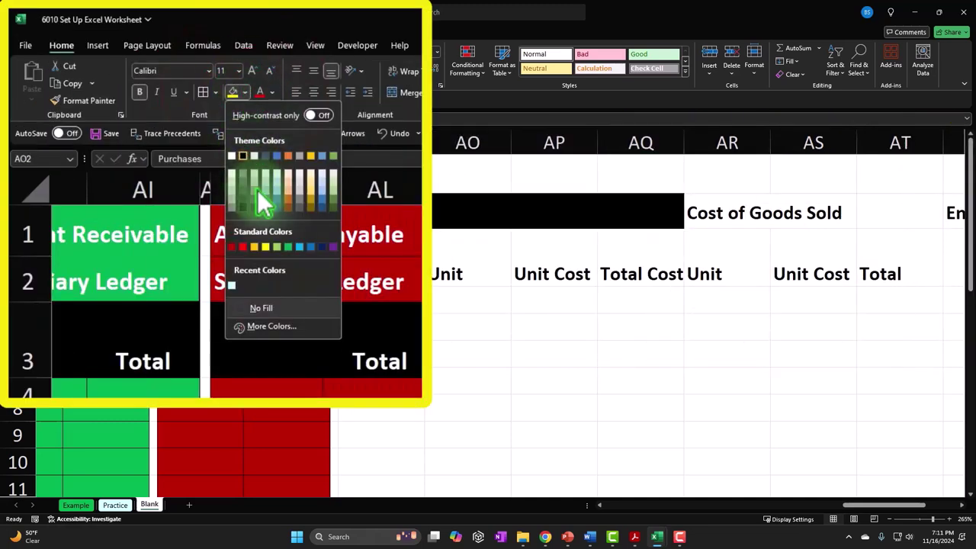
{"action": "left_click", "coordinate": [292, 252]}
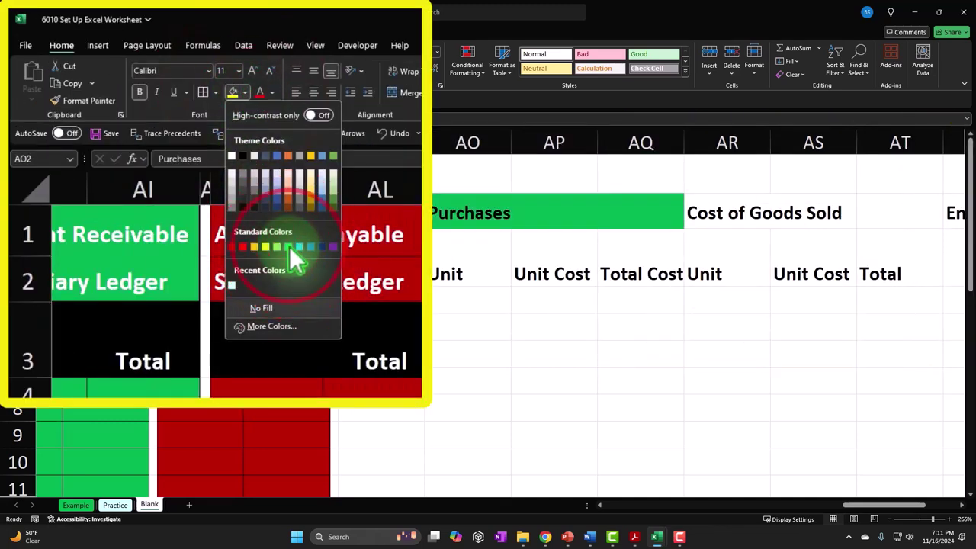
{"action": "left_click", "coordinate": [293, 252]}
{"action": "left_click", "coordinate": [272, 94]}
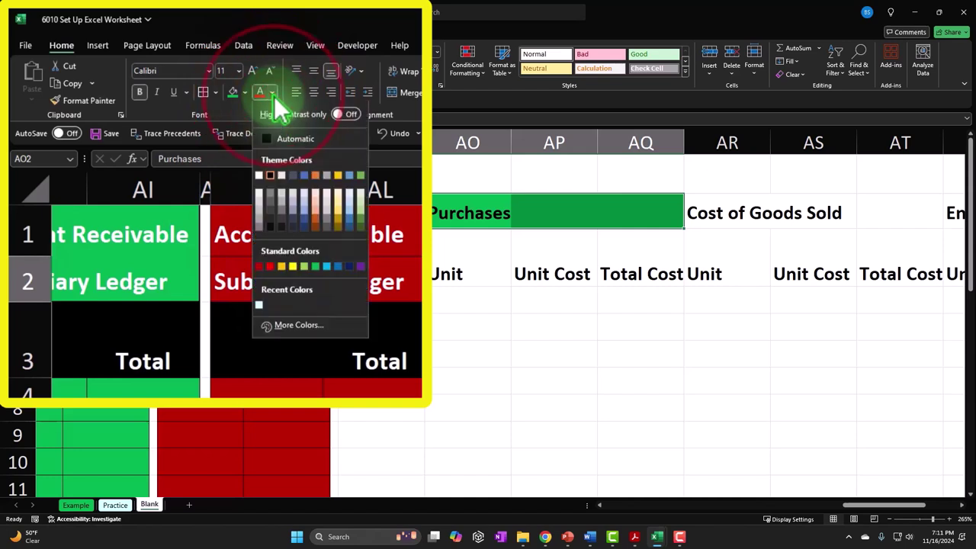
{"action": "left_click", "coordinate": [257, 183]}
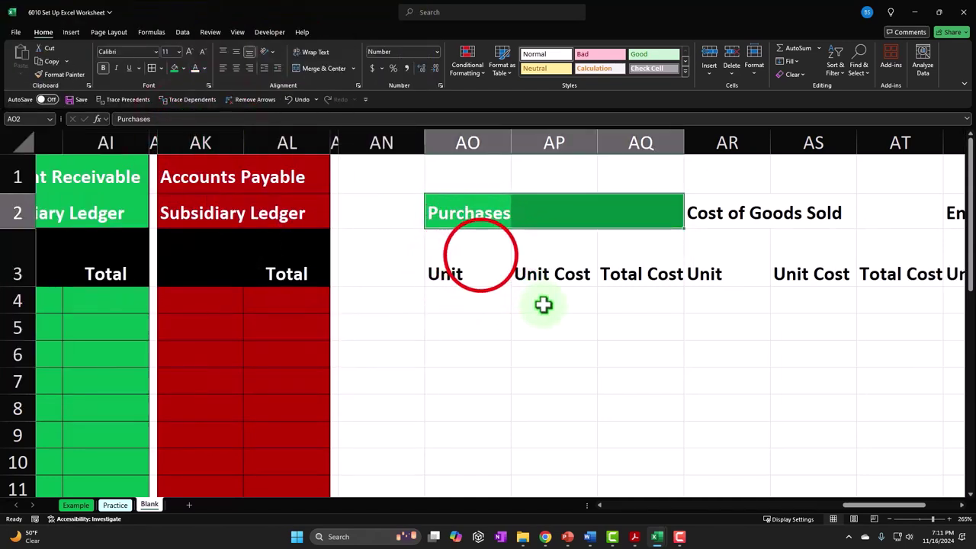
Step: Format the AO3:AW3 headers with black fill, white text, centred alignment and wrapped text
{"action": "left_click_drag", "start_coordinate": [481, 254], "coordinate": [954, 283]}
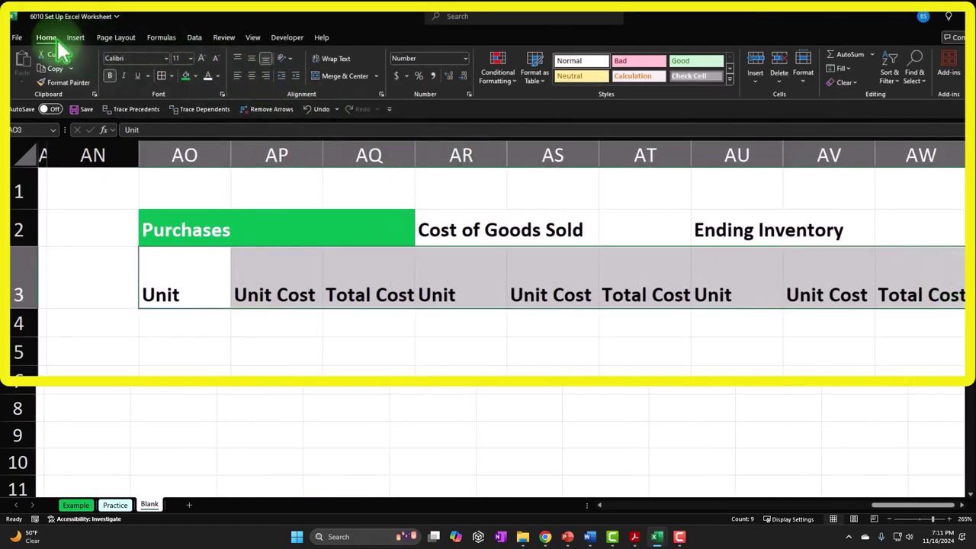
{"action": "left_click", "coordinate": [195, 76]}
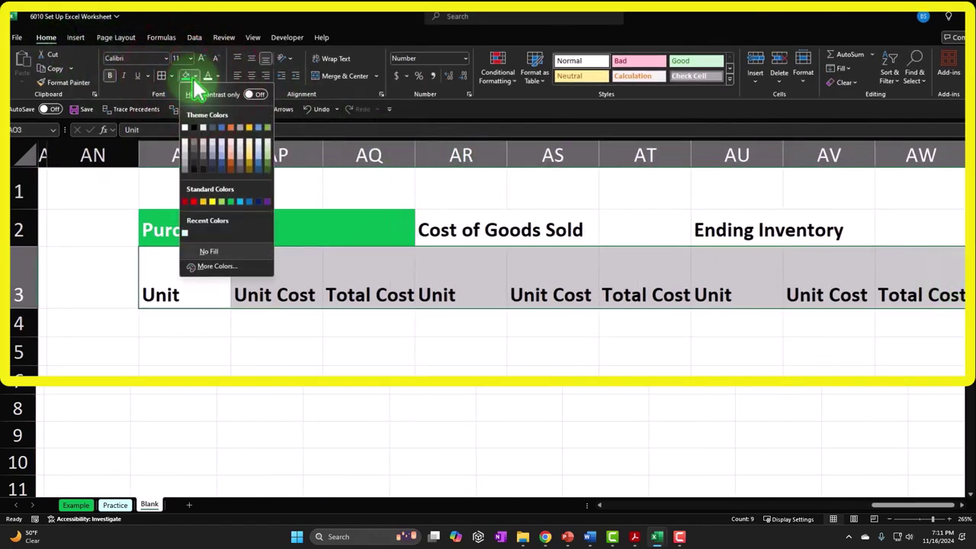
{"action": "left_click", "coordinate": [194, 127]}
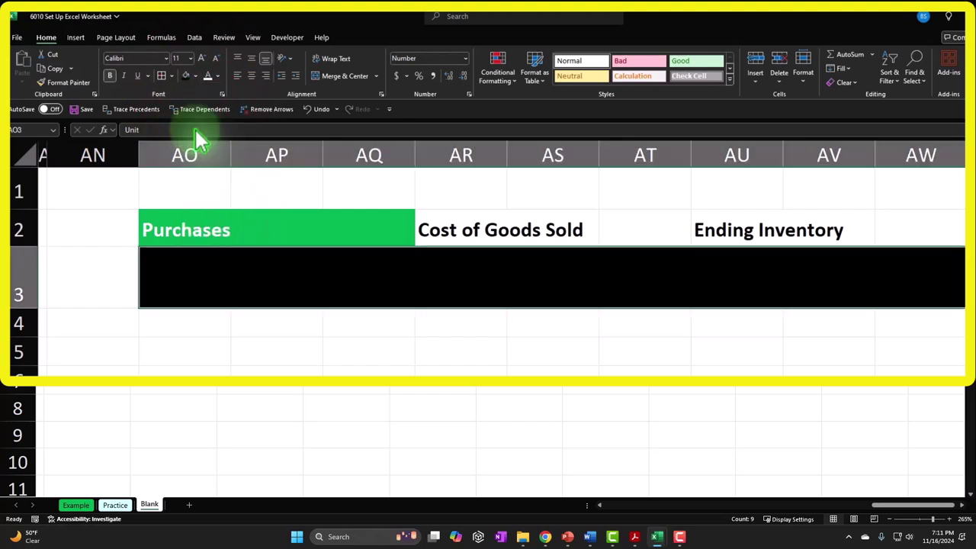
{"action": "left_click", "coordinate": [208, 76]}
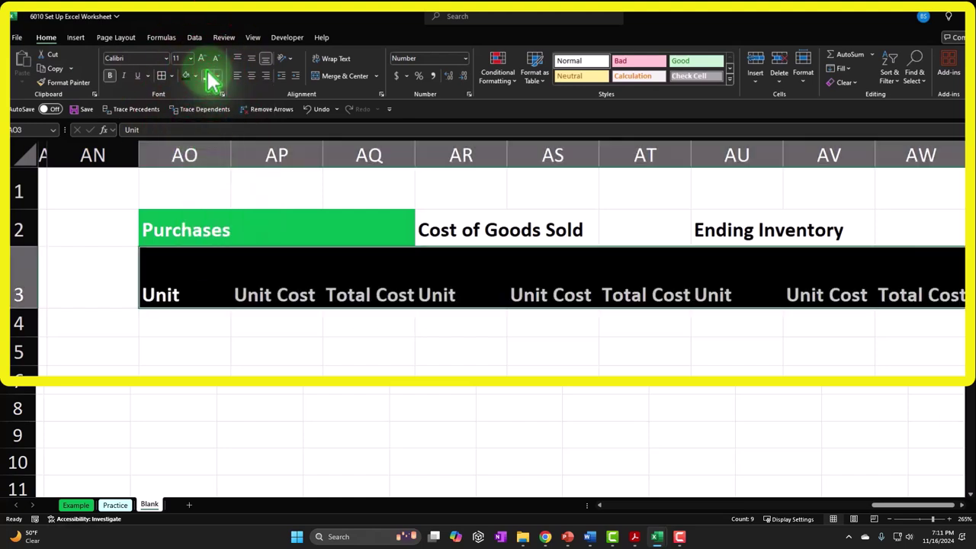
{"action": "left_click", "coordinate": [252, 77]}
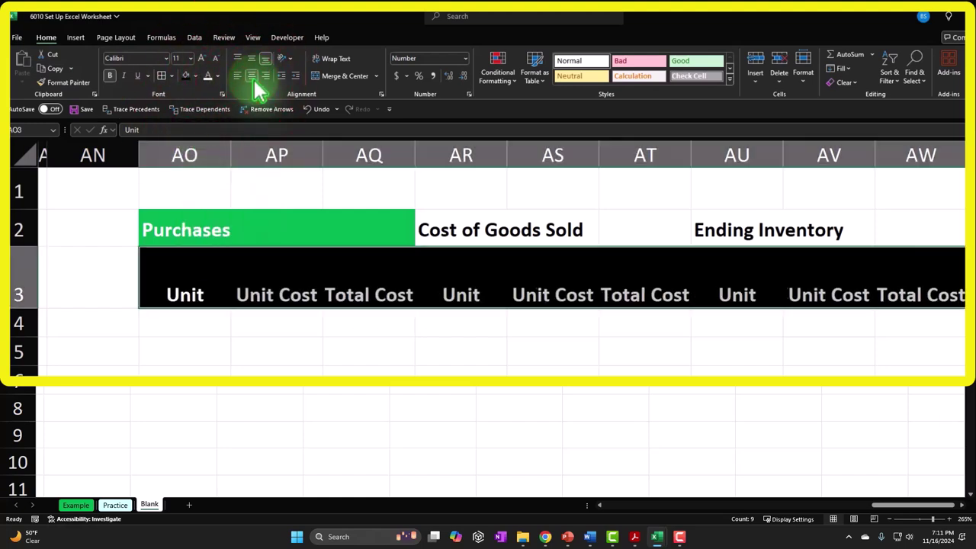
{"action": "left_click", "coordinate": [336, 60]}
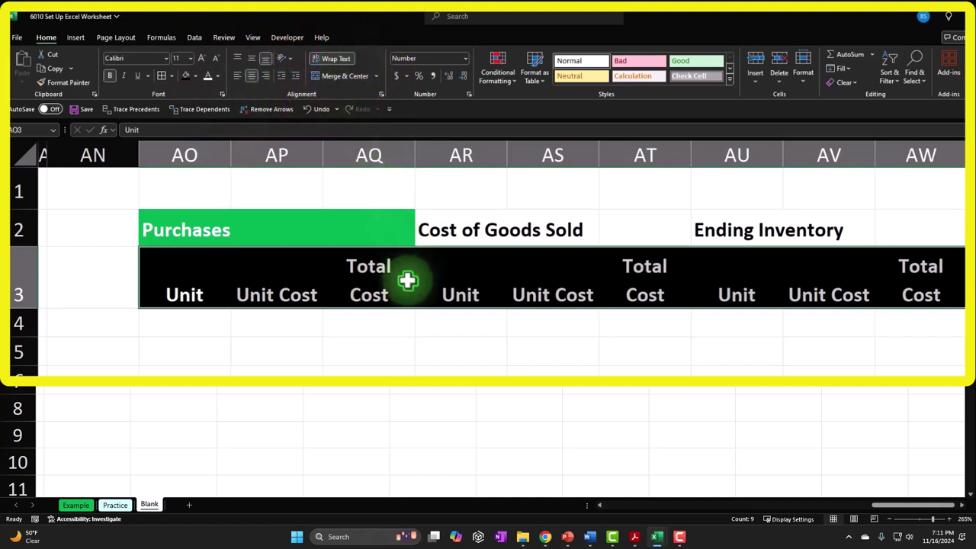
{"action": "left_click", "coordinate": [436, 230]}
{"action": "left_click_drag", "start_coordinate": [486, 231], "coordinate": [611, 232]}
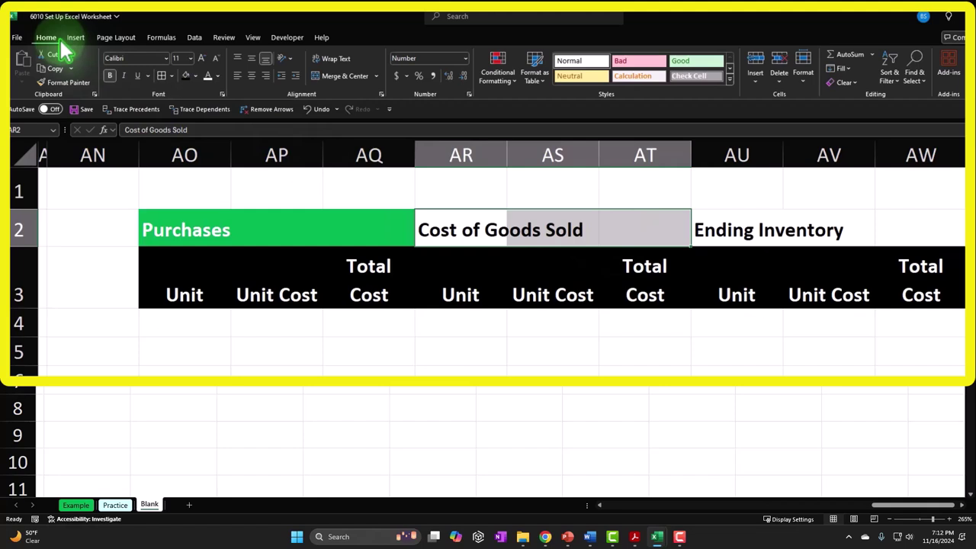
Step: Fill the Cost of Goods Sold heading orange and the Ending Inventory heading dark blue with white text
{"action": "left_click", "coordinate": [196, 75]}
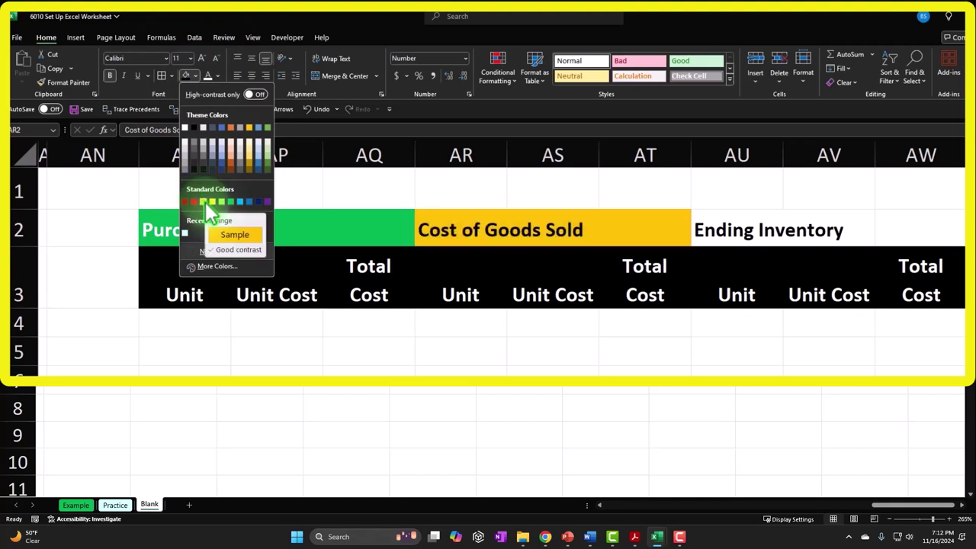
{"action": "left_click", "coordinate": [232, 128]}
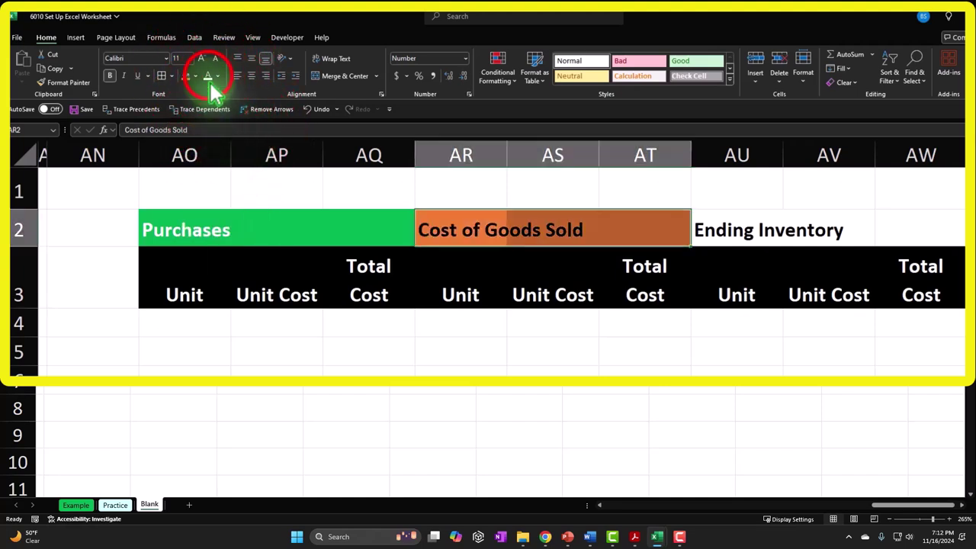
{"action": "left_click_drag", "start_coordinate": [730, 224], "coordinate": [896, 225]}
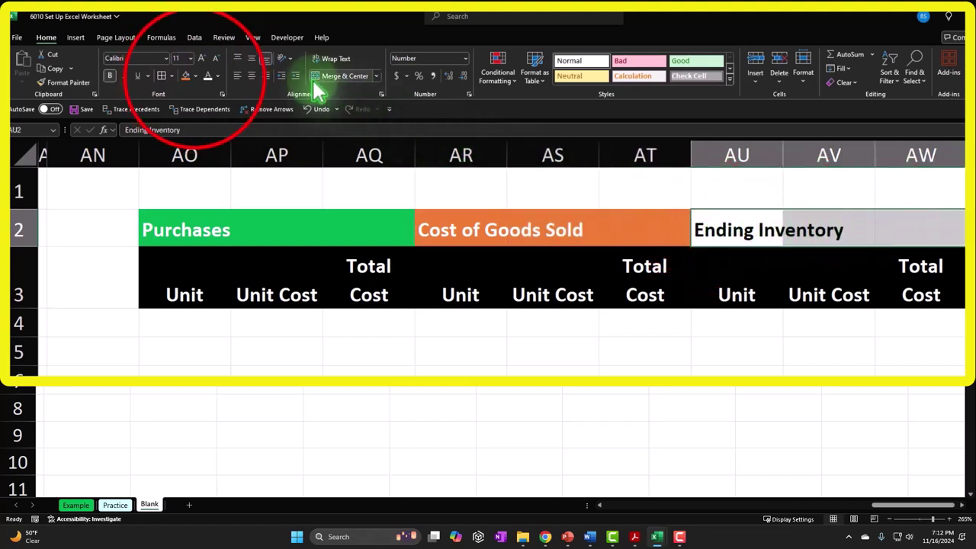
{"action": "left_click", "coordinate": [194, 76]}
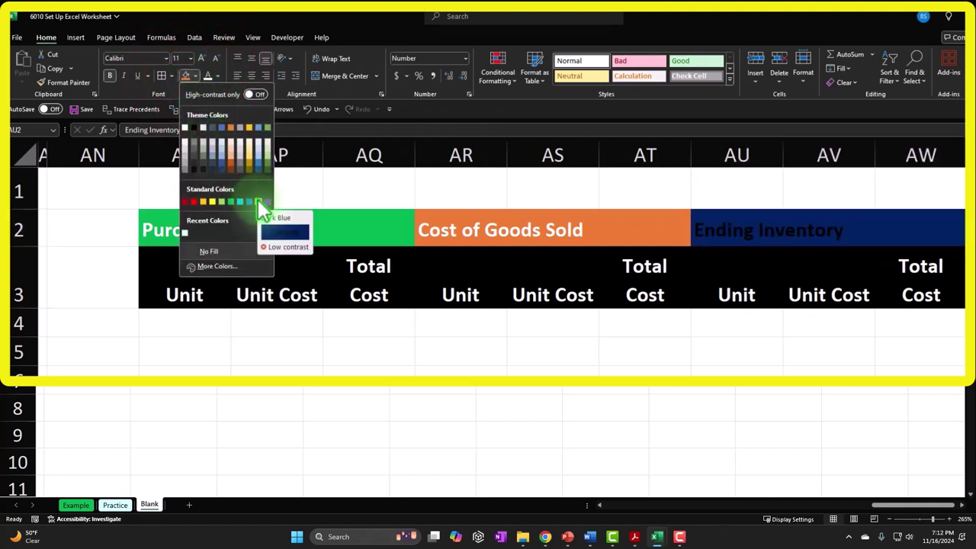
{"action": "left_click", "coordinate": [450, 376]}
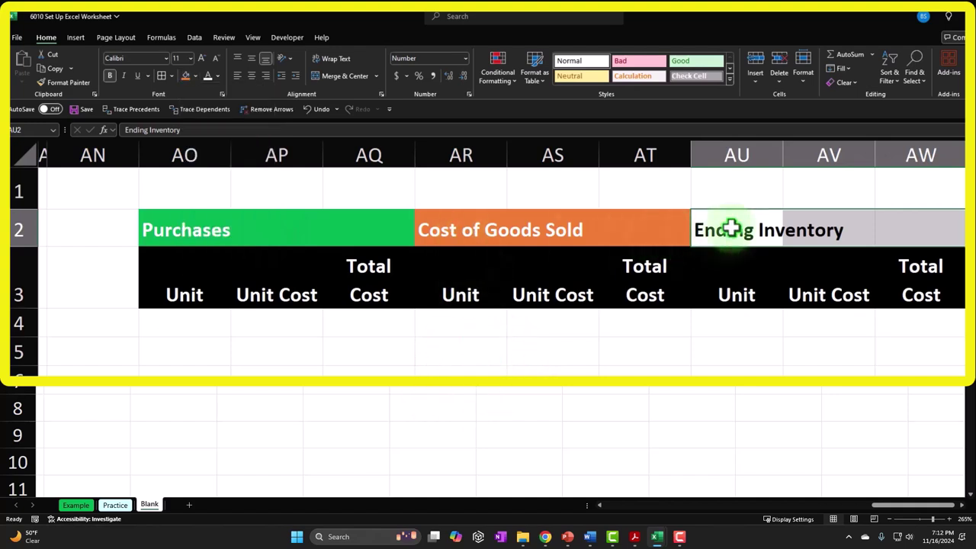
{"action": "left_click", "coordinate": [195, 76]}
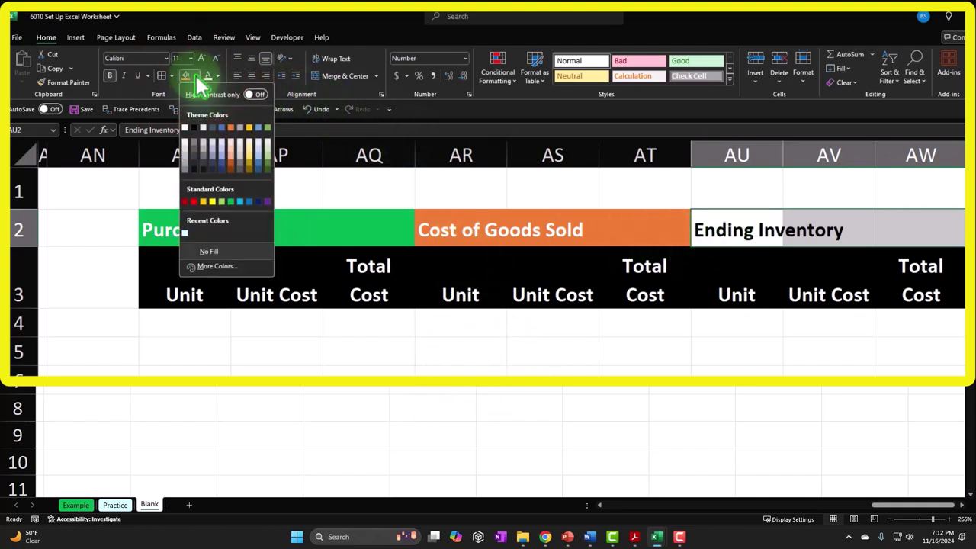
{"action": "left_click", "coordinate": [256, 202]}
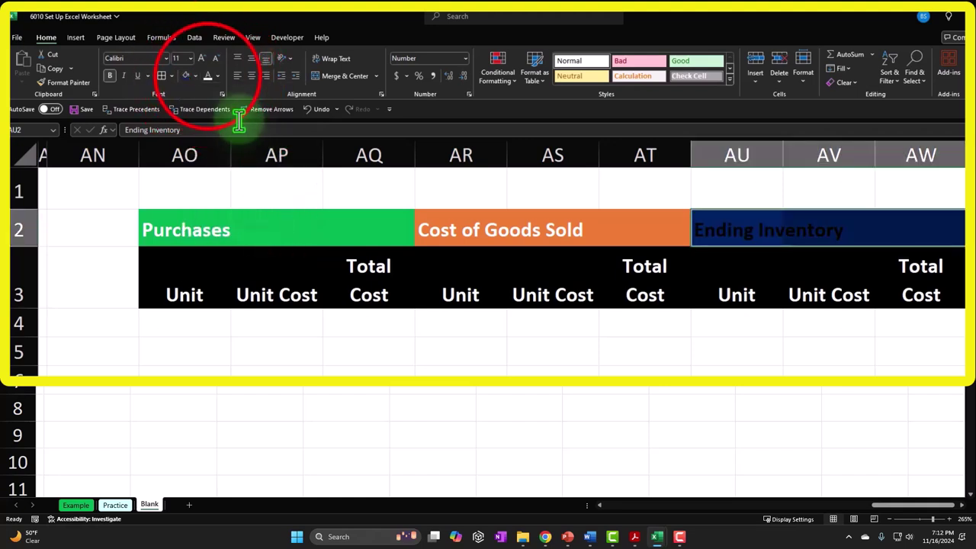
{"action": "left_click", "coordinate": [207, 76]}
Step: Recolour the Cost of Goods Sold heading AR2:AT2 dark blue
{"action": "left_click_drag", "start_coordinate": [464, 231], "coordinate": [646, 222]}
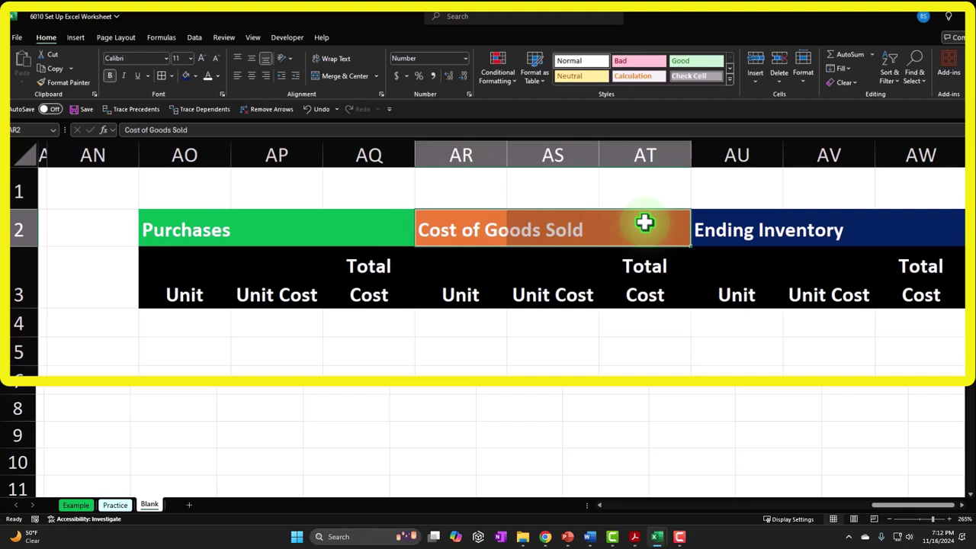
{"action": "left_click_drag", "start_coordinate": [496, 222], "coordinate": [632, 224]}
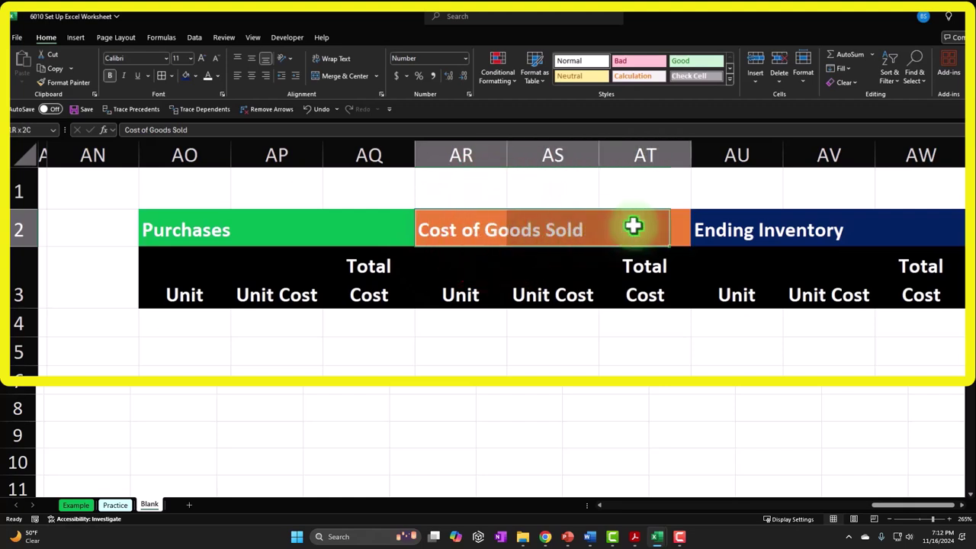
{"action": "left_click", "coordinate": [186, 76]}
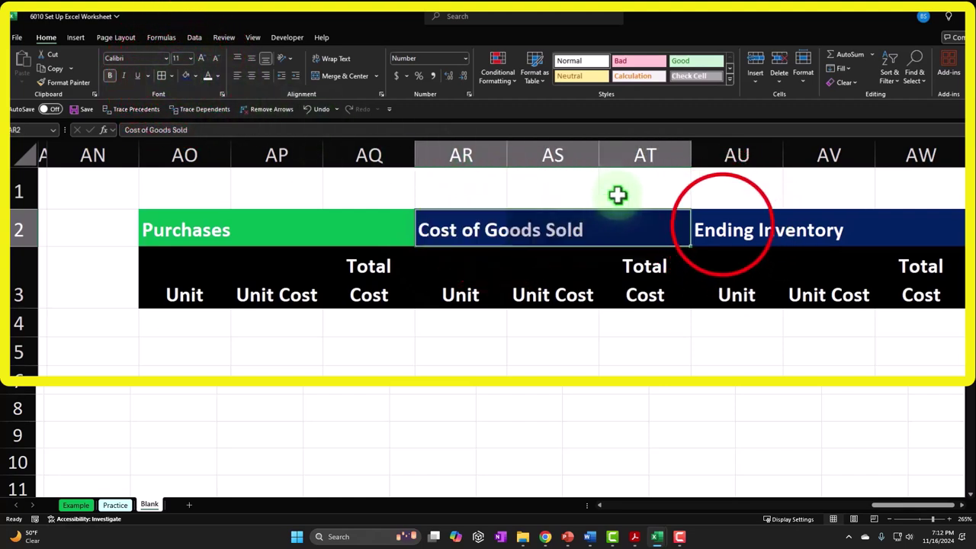
{"action": "left_click_drag", "start_coordinate": [723, 226], "coordinate": [915, 226]}
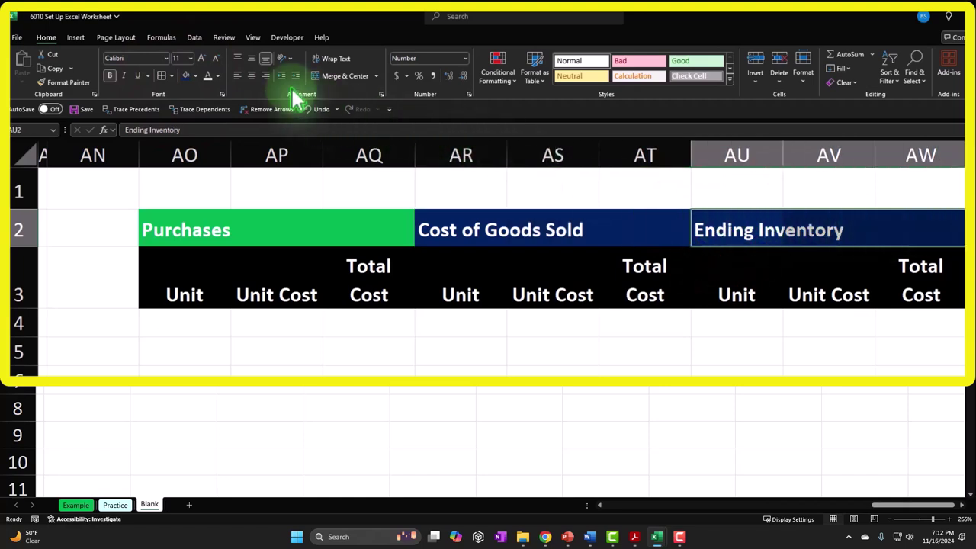
{"action": "left_click", "coordinate": [195, 76]}
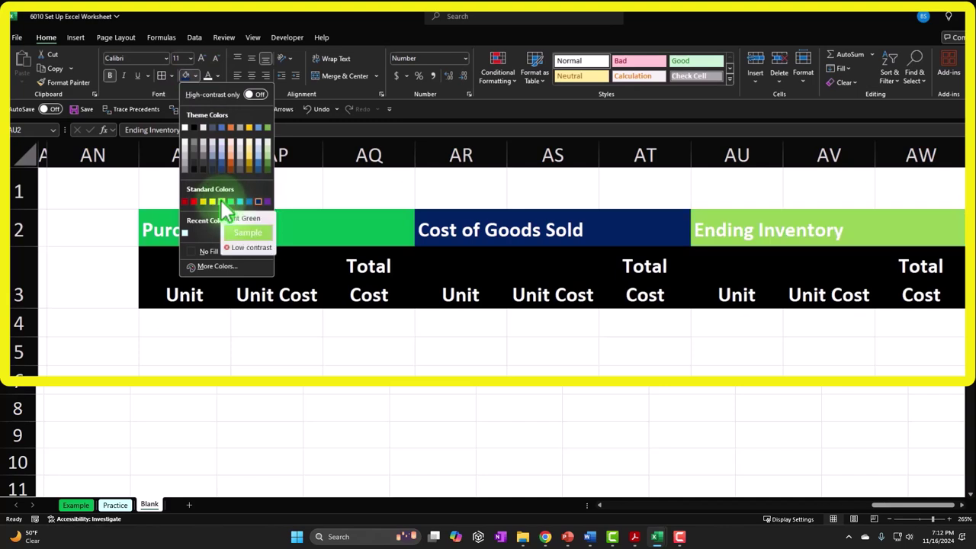
{"action": "left_click", "coordinate": [154, 229]}
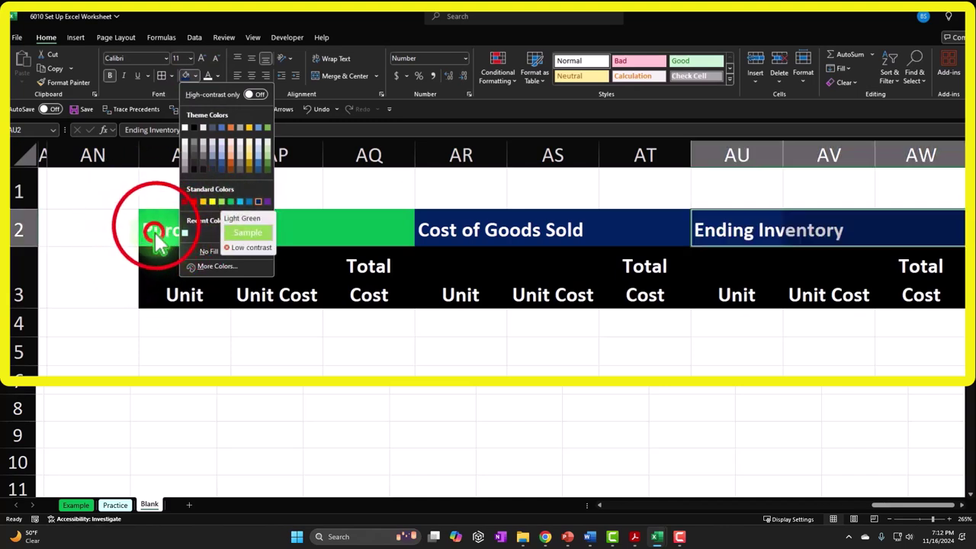
Step: Give the Purchases header AO2:AQ2 a light green fill with black text
{"action": "left_click_drag", "start_coordinate": [155, 226], "coordinate": [361, 225]}
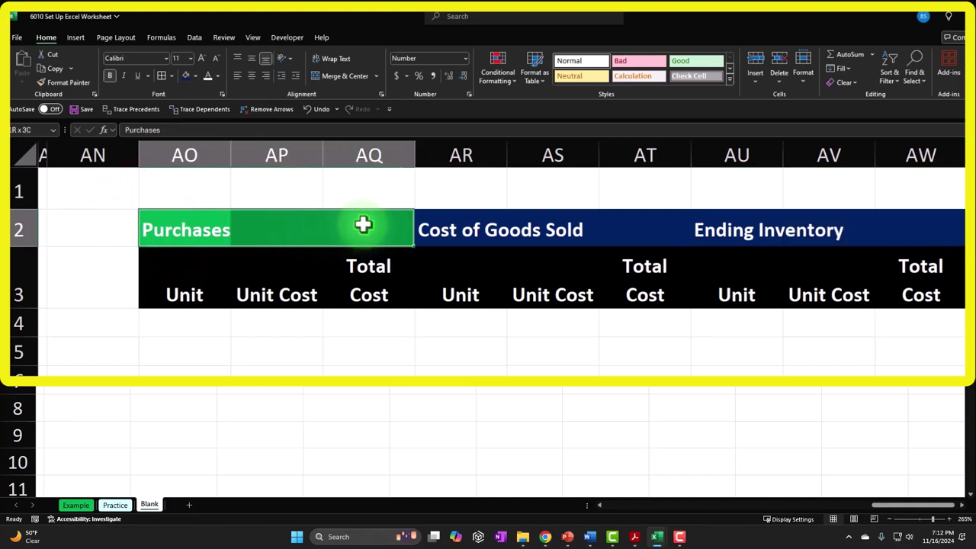
{"action": "left_click", "coordinate": [197, 76]}
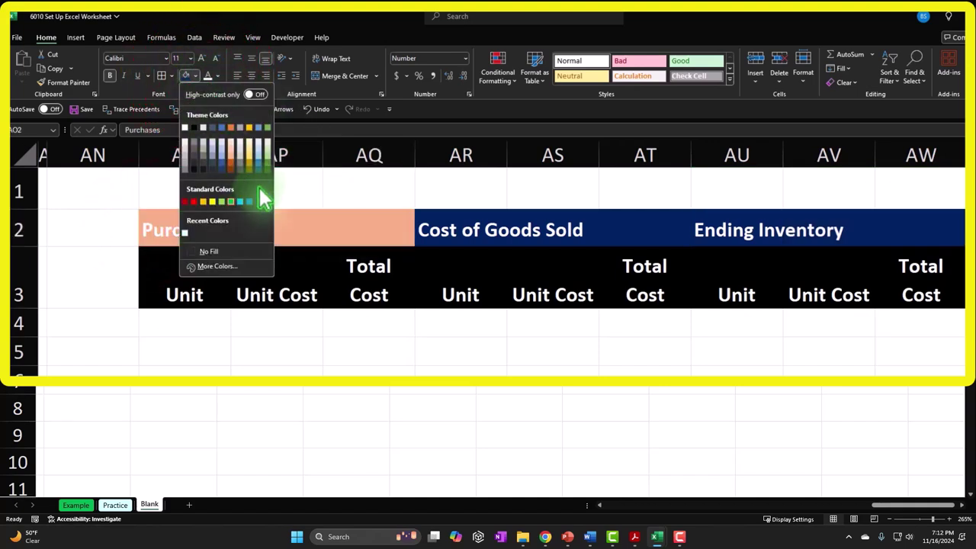
{"action": "left_click", "coordinate": [222, 201]}
{"action": "left_click", "coordinate": [218, 76]}
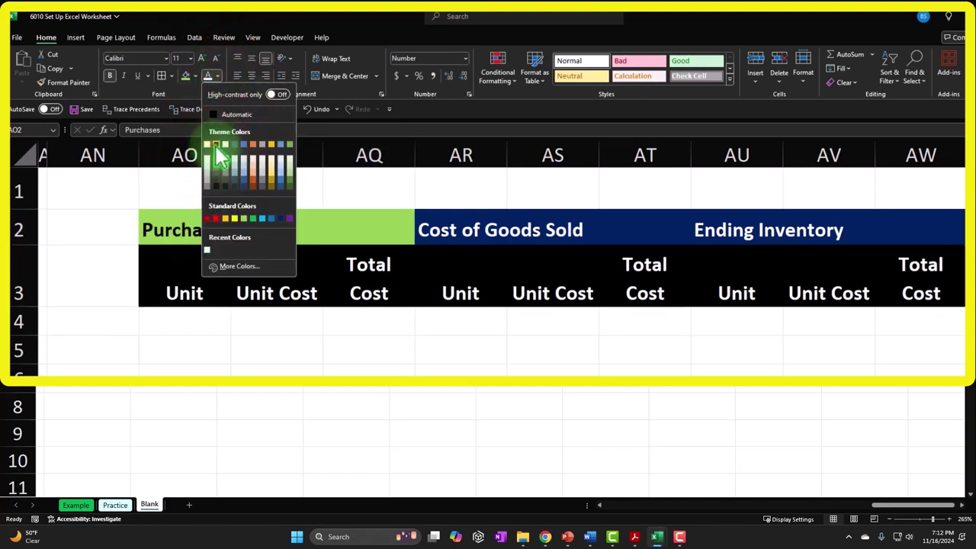
{"action": "left_click", "coordinate": [214, 144]}
Step: Fill the Ending Inventory header AU2:AW2 green
{"action": "left_click_drag", "start_coordinate": [705, 230], "coordinate": [894, 231]}
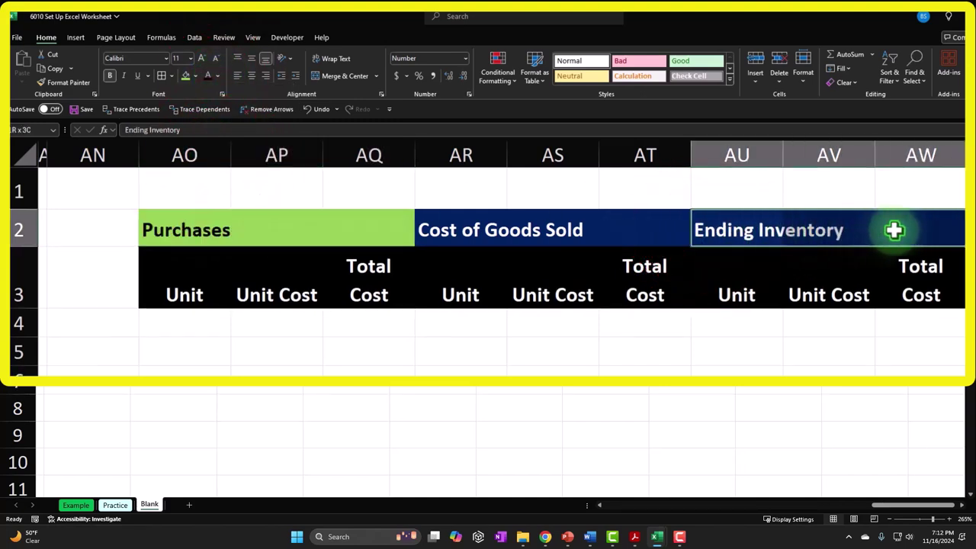
{"action": "left_click", "coordinate": [196, 76]}
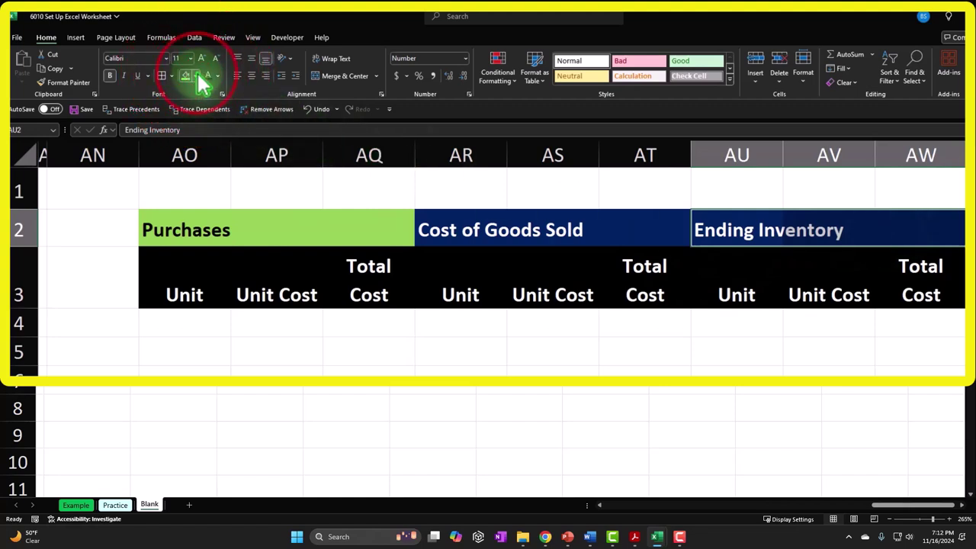
{"action": "left_click", "coordinate": [230, 201]}
{"action": "left_click_drag", "start_coordinate": [713, 233], "coordinate": [905, 216]}
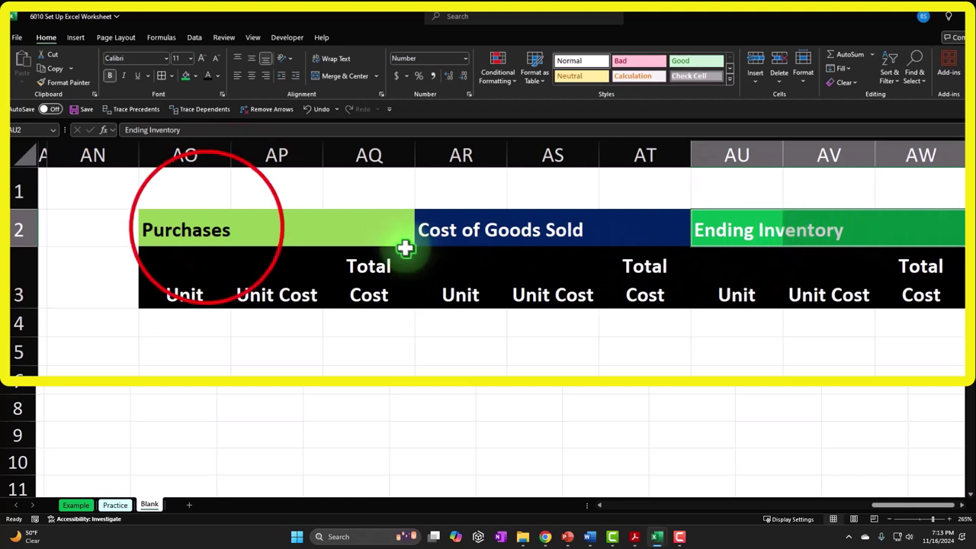
{"action": "left_click", "coordinate": [233, 228]}
{"action": "left_click_drag", "start_coordinate": [235, 229], "coordinate": [375, 229]}
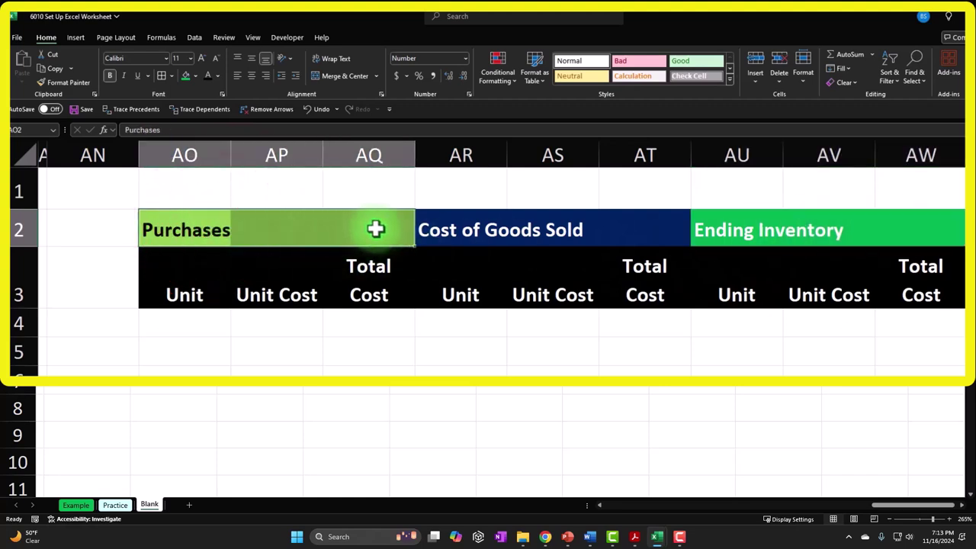
{"action": "left_click_drag", "start_coordinate": [451, 224], "coordinate": [617, 219]}
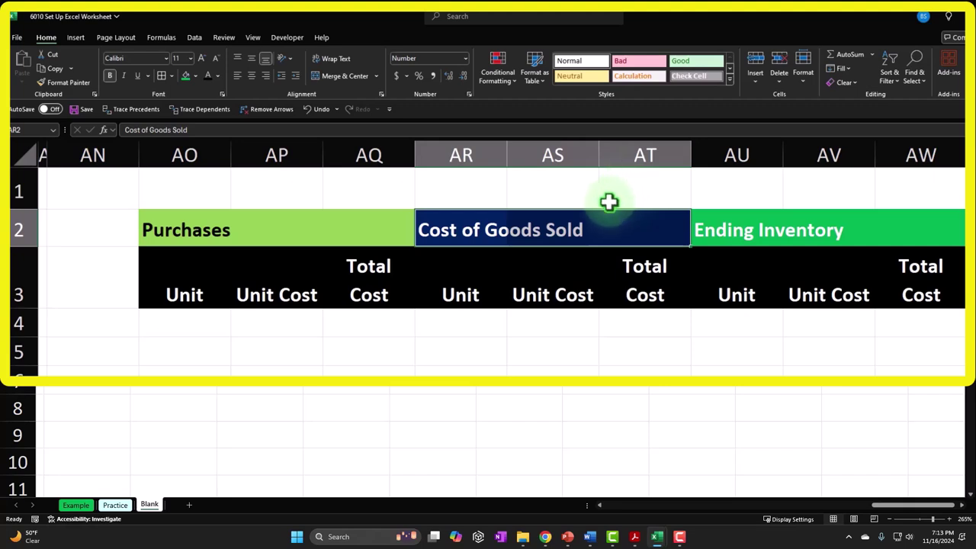
{"action": "left_click_drag", "start_coordinate": [195, 223], "coordinate": [345, 220]}
Step: Put thick outside borders around the Purchases, Cost of Goods Sold and Ending Inventory header bands
{"action": "left_click", "coordinate": [172, 76]}
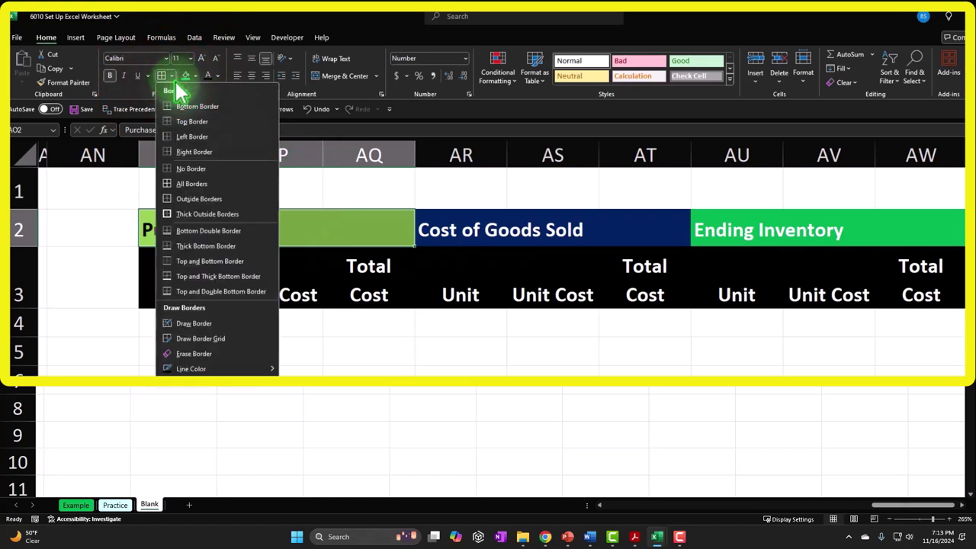
{"action": "left_click", "coordinate": [192, 214]}
{"action": "left_click", "coordinate": [458, 228]}
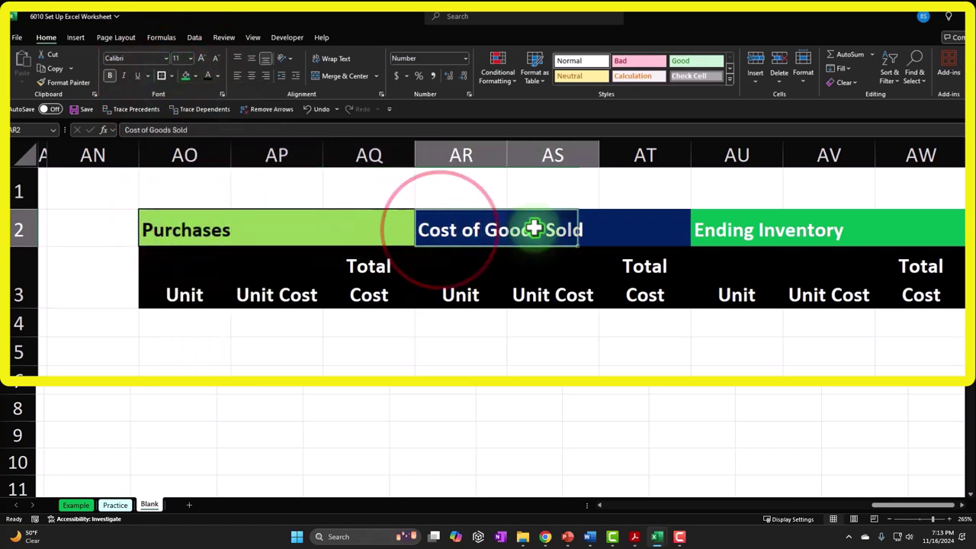
{"action": "left_click_drag", "start_coordinate": [534, 228], "coordinate": [651, 224]}
{"action": "left_click", "coordinate": [162, 76]}
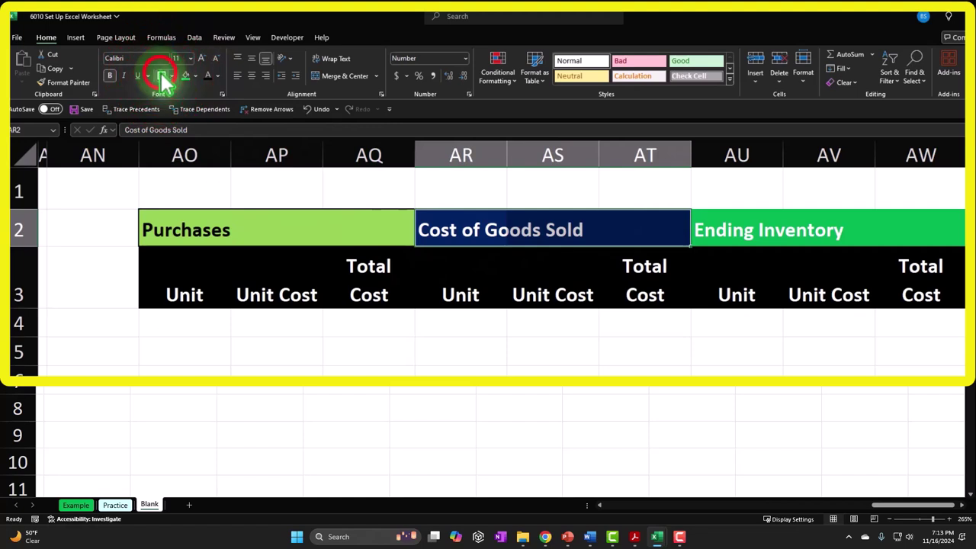
{"action": "left_click_drag", "start_coordinate": [741, 215], "coordinate": [893, 221]}
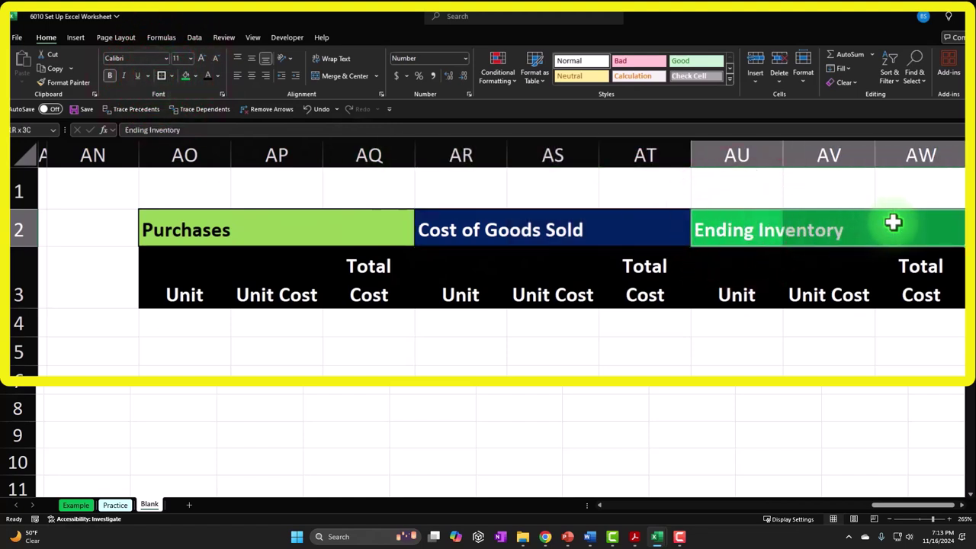
{"action": "left_click", "coordinate": [162, 75]}
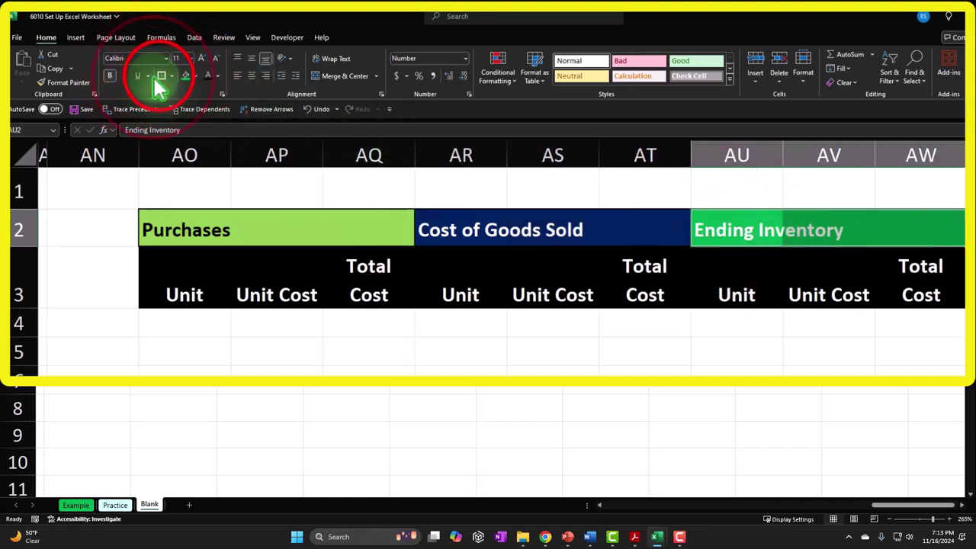
Step: Move to cell AN3, just left of the Purchases table
{"action": "left_click", "coordinate": [196, 325]}
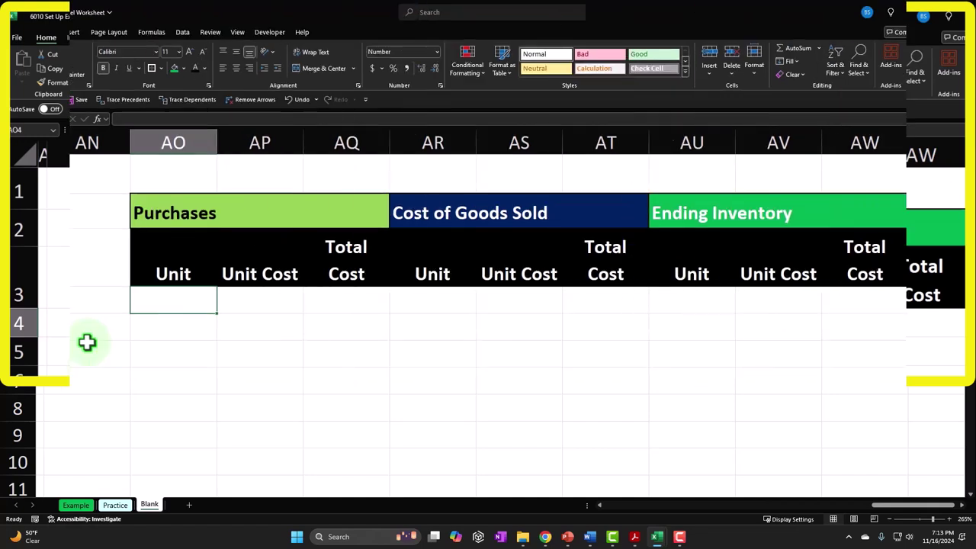
{"action": "key", "text": "Left"}
{"action": "key", "text": "Left"}
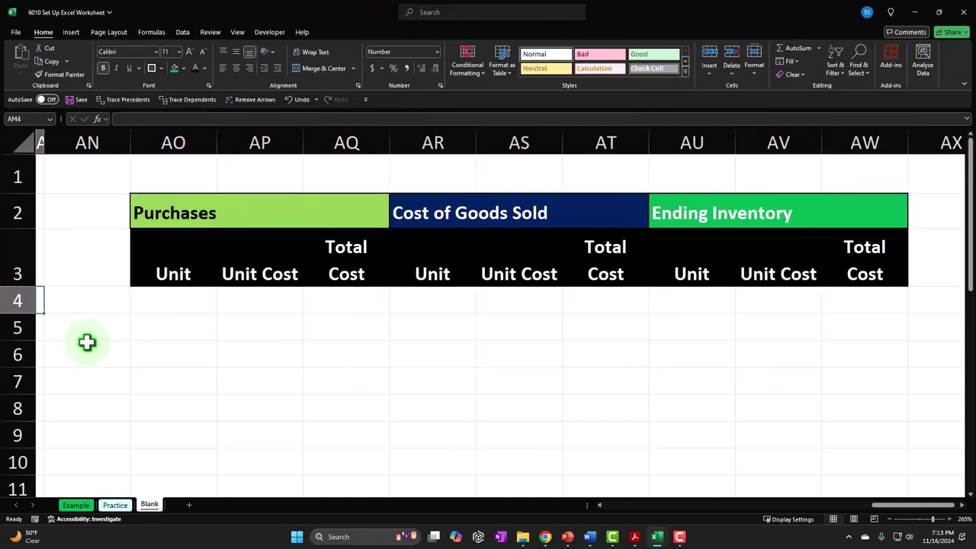
{"action": "key", "text": "Right"}
{"action": "key", "text": "Up"}
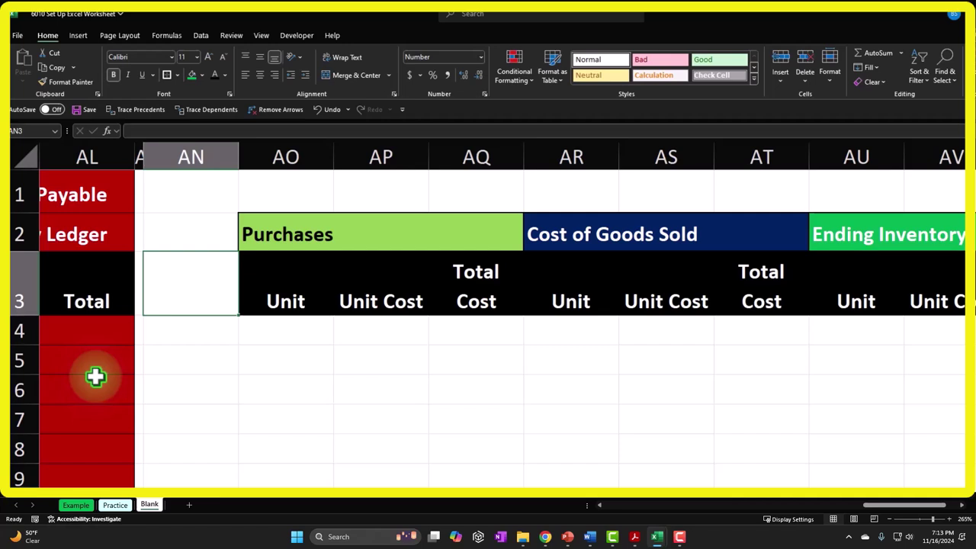
Step: Enter 'Date' in AN3 and narrow column AN to fit it
{"action": "type", "text": "Da"}
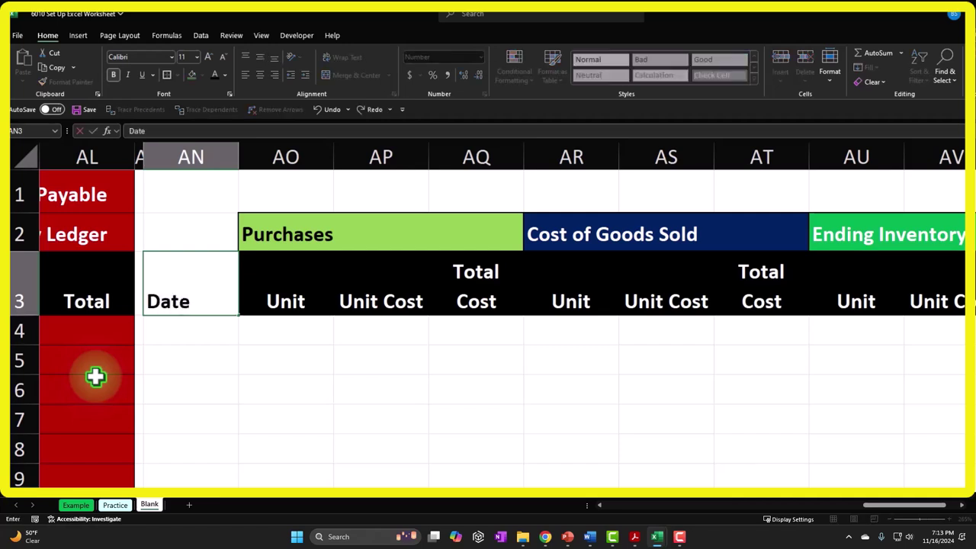
{"action": "type", "text": "te"}
{"action": "key", "text": "Return"}
{"action": "key", "text": "Up"}
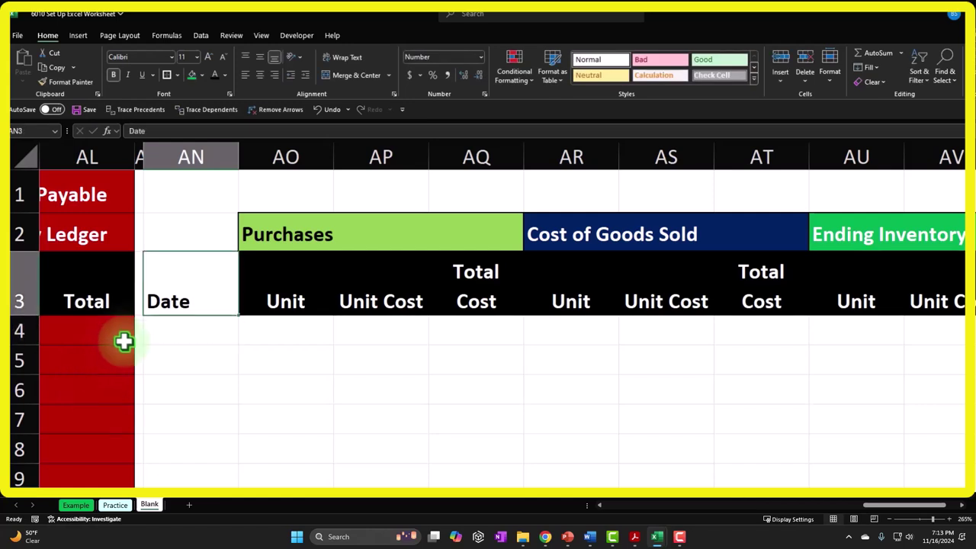
{"action": "left_click_drag", "start_coordinate": [236, 157], "coordinate": [209, 164]}
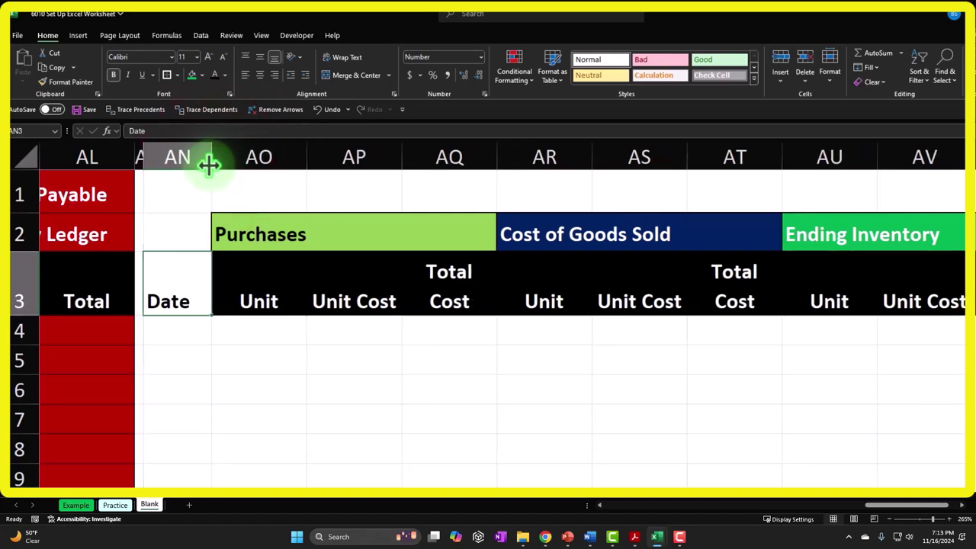
Step: Fill the Date cell black with white text
{"action": "left_click", "coordinate": [203, 74]}
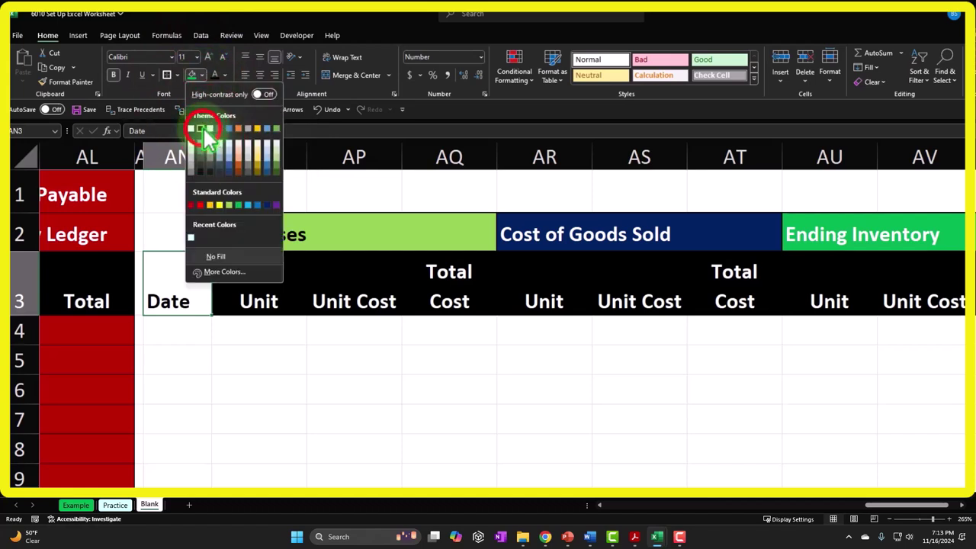
{"action": "left_click", "coordinate": [202, 129]}
{"action": "left_click", "coordinate": [226, 75]}
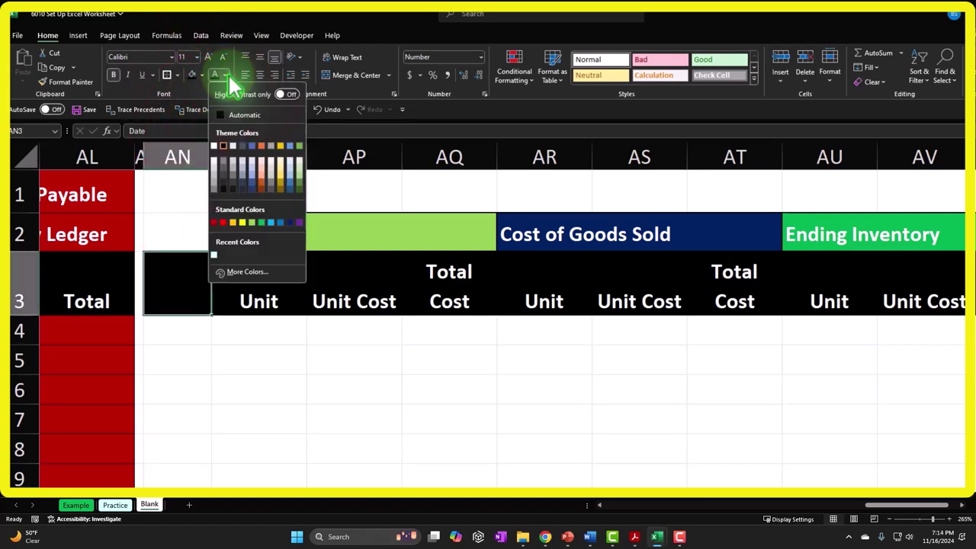
{"action": "left_click", "coordinate": [215, 145]}
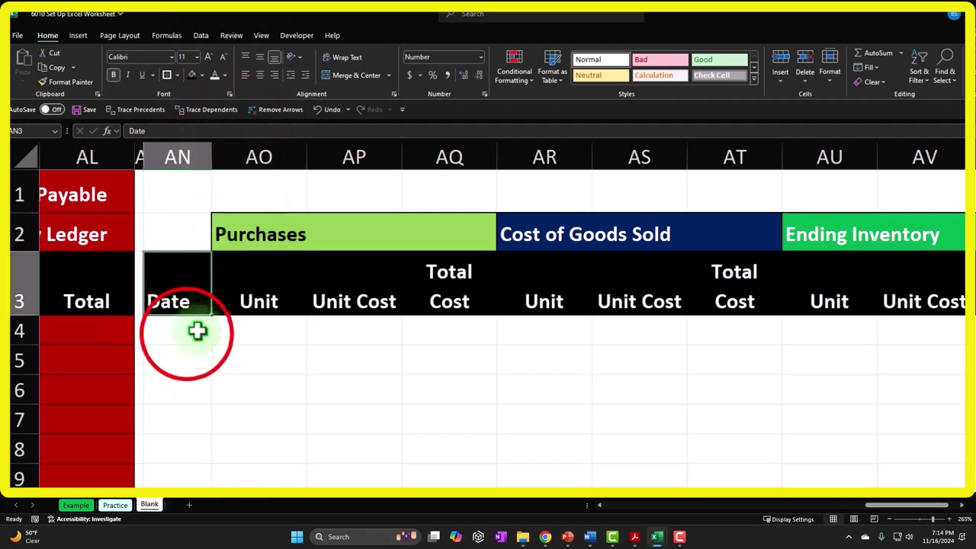
{"action": "left_click", "coordinate": [187, 333]}
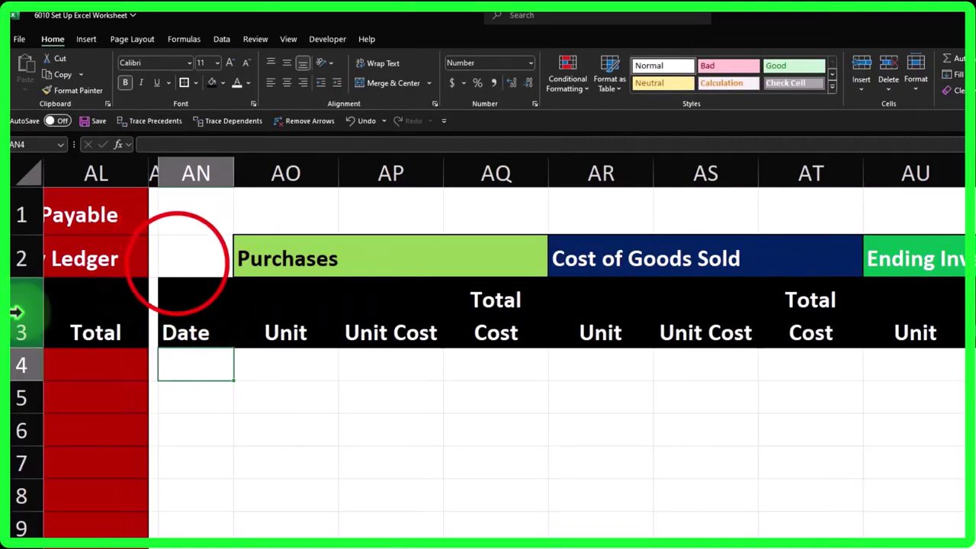
Step: Enter the table name ELP in cell AN2
{"action": "left_click", "coordinate": [192, 257]}
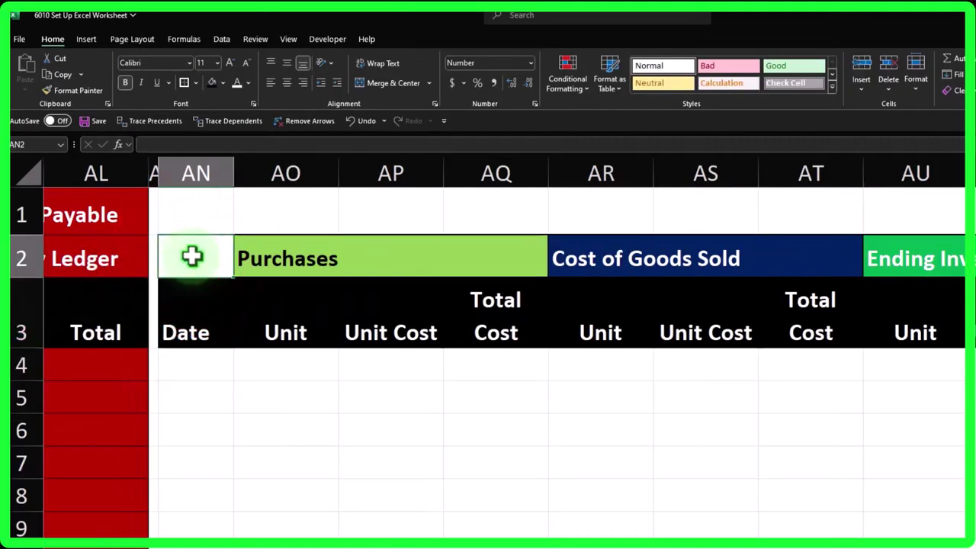
{"action": "type", "text": "ELP"}
{"action": "key", "text": "Return"}
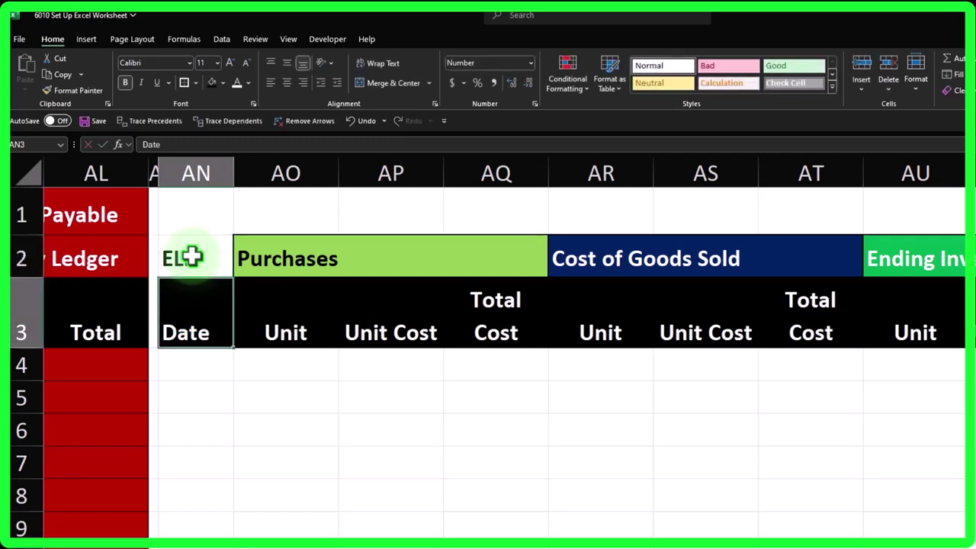
Step: Give the ELP header cell white text, a green fill and a border
{"action": "left_click", "coordinate": [191, 257]}
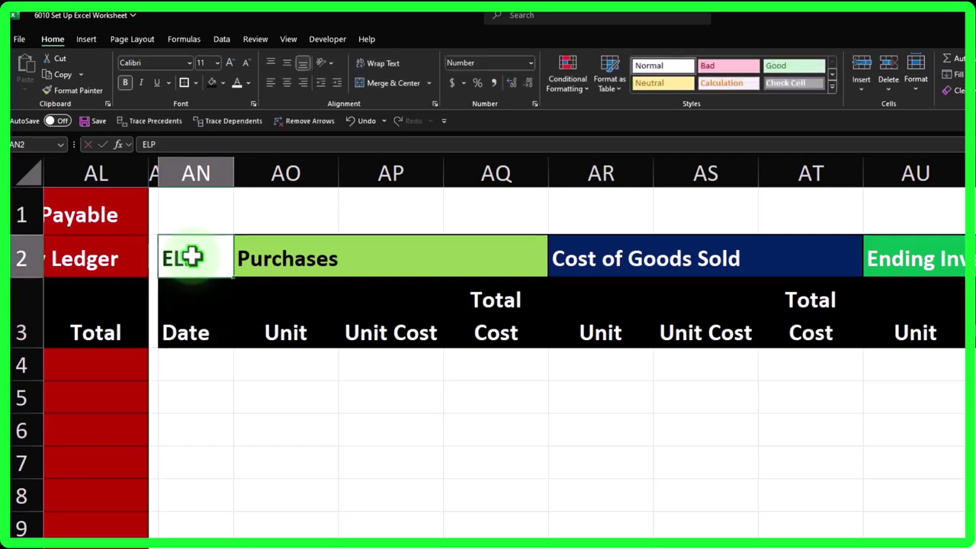
{"action": "left_click", "coordinate": [222, 81]}
{"action": "left_click", "coordinate": [221, 141]}
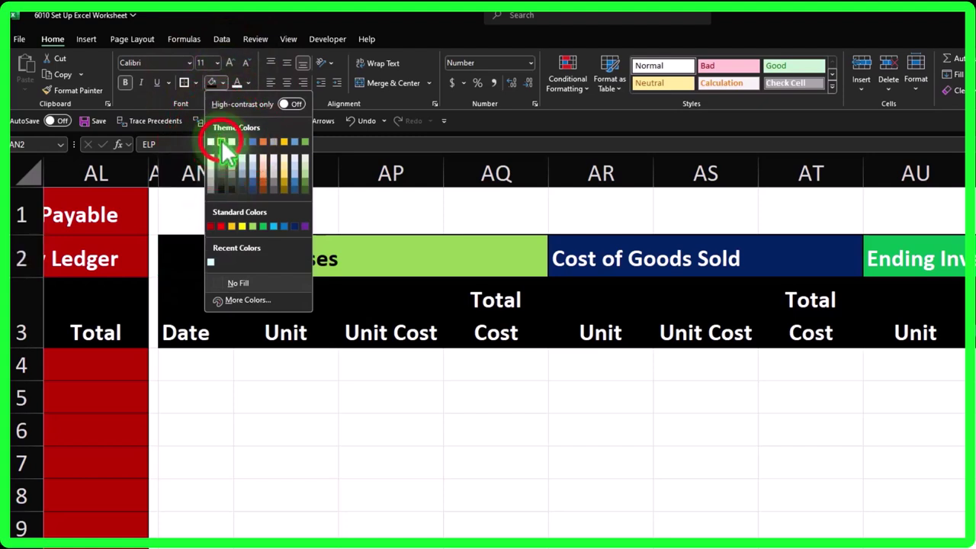
{"action": "left_click", "coordinate": [238, 82]}
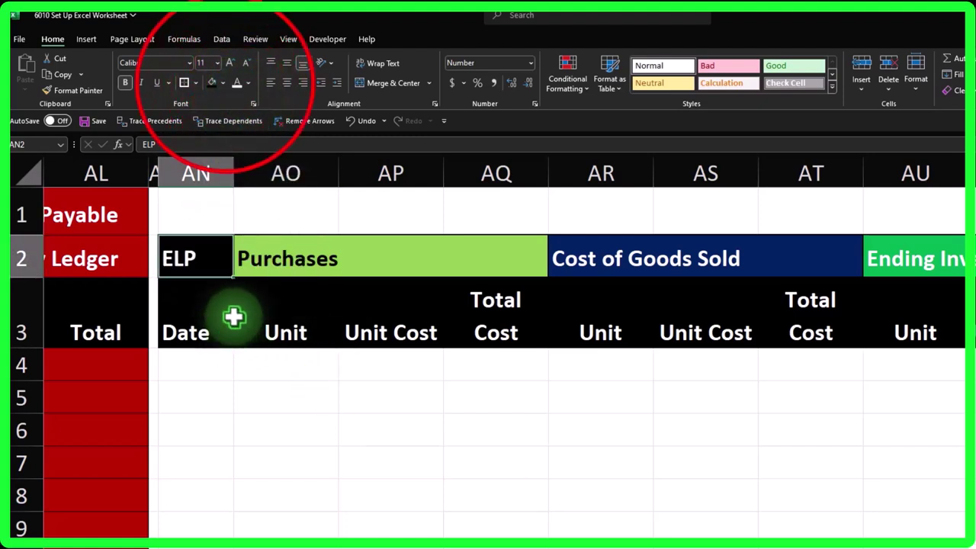
{"action": "left_click", "coordinate": [226, 83]}
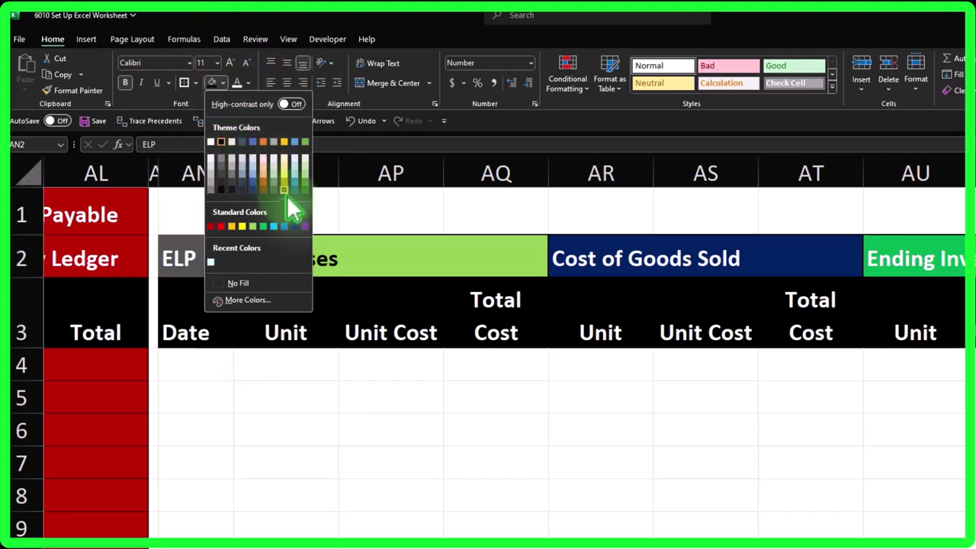
{"action": "left_click", "coordinate": [264, 226]}
{"action": "left_click", "coordinate": [281, 389]}
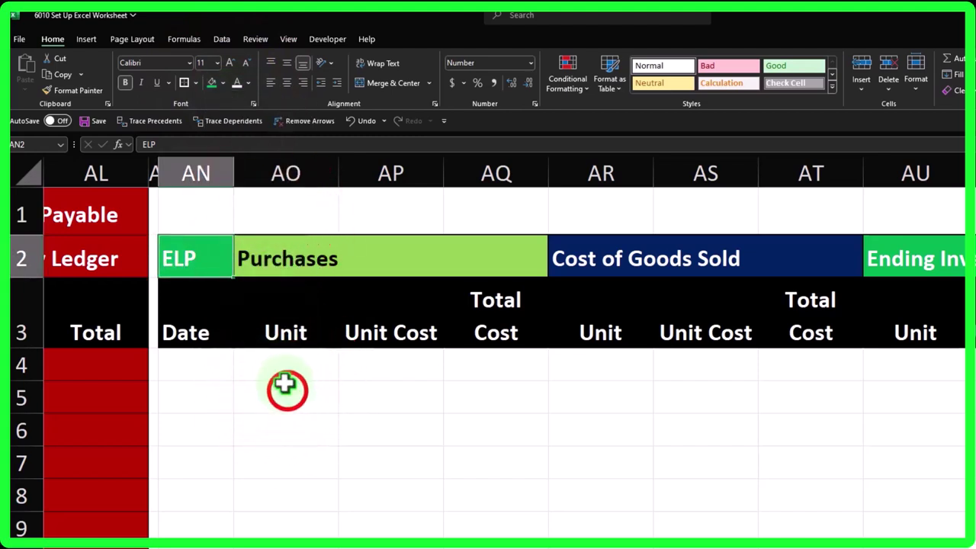
{"action": "left_click", "coordinate": [216, 255]}
{"action": "left_click", "coordinate": [183, 82]}
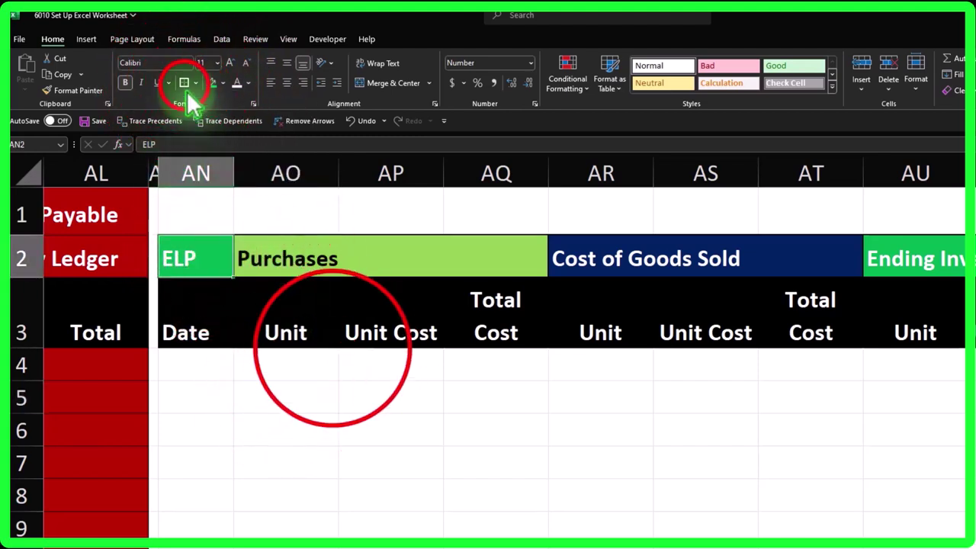
{"action": "left_click", "coordinate": [333, 352]}
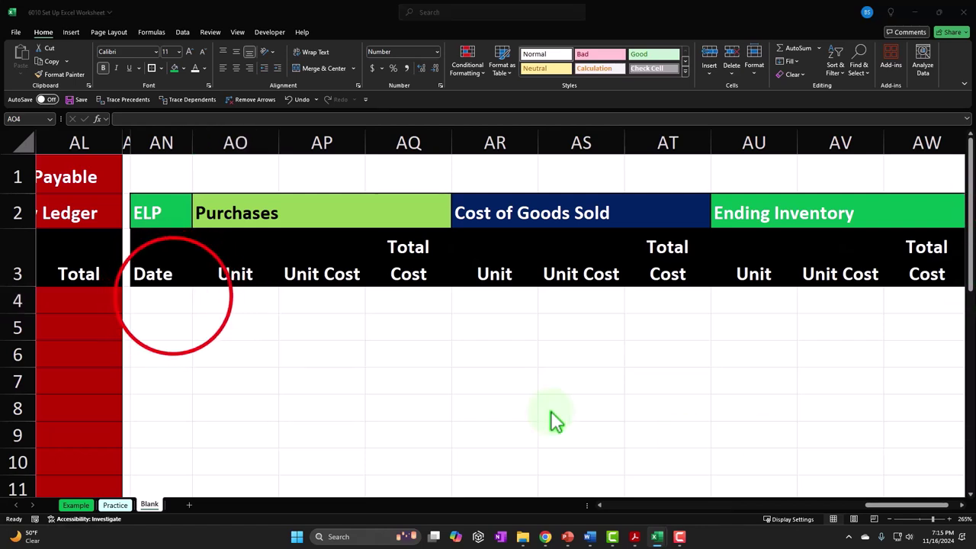
Step: Fill the ELP data range AN4:AW11 with a light cyan custom colour
{"action": "left_click", "coordinate": [180, 301]}
{"action": "left_click_drag", "start_coordinate": [173, 297], "coordinate": [838, 331]}
{"action": "scroll", "coordinate": [835, 350], "scroll_direction": "up", "scroll_amount": 1}
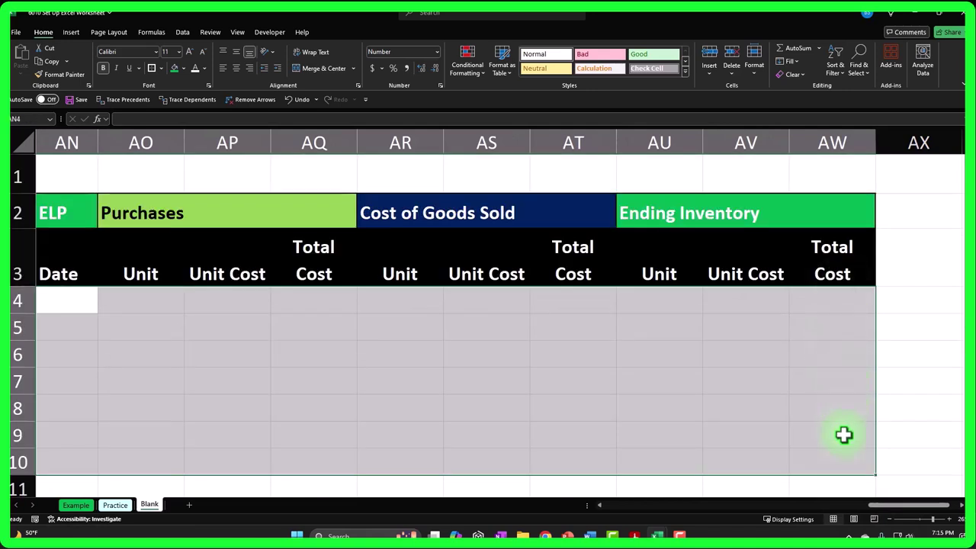
{"action": "left_click_drag", "start_coordinate": [839, 307], "coordinate": [229, 485]}
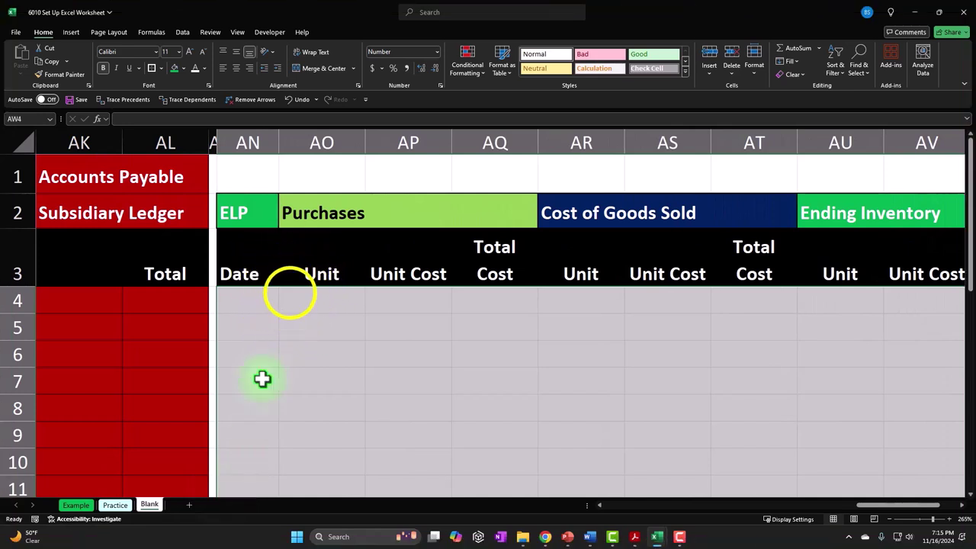
{"action": "right_click", "coordinate": [290, 291]}
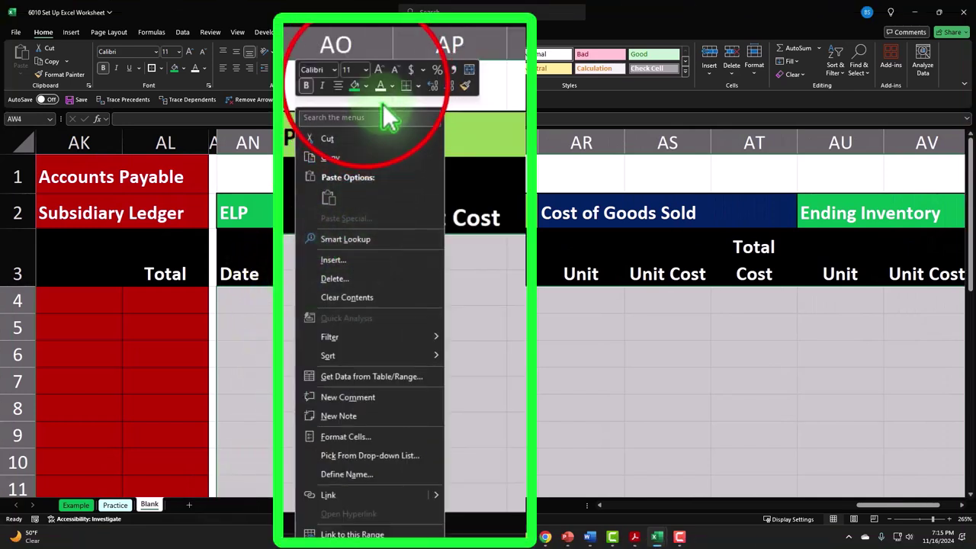
{"action": "left_click", "coordinate": [366, 85]}
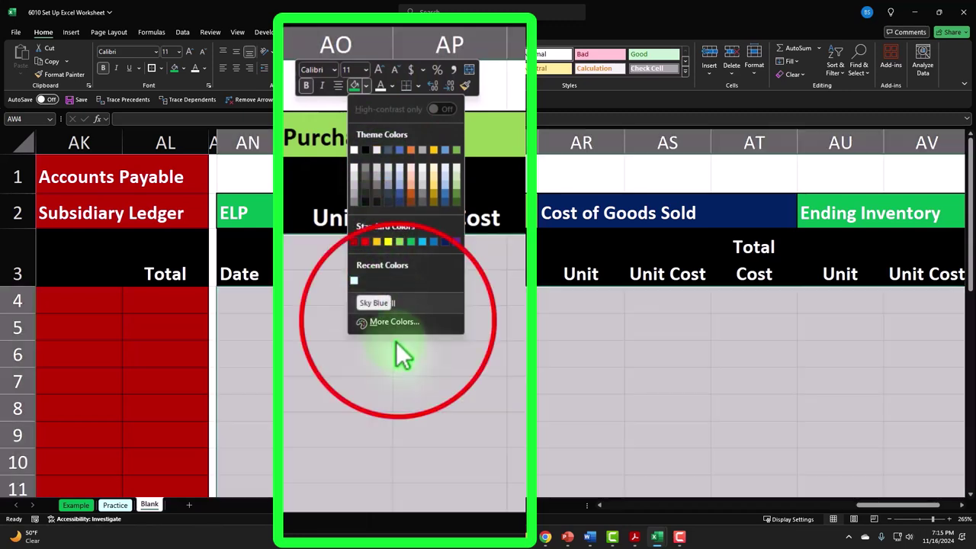
{"action": "left_click", "coordinate": [395, 321]}
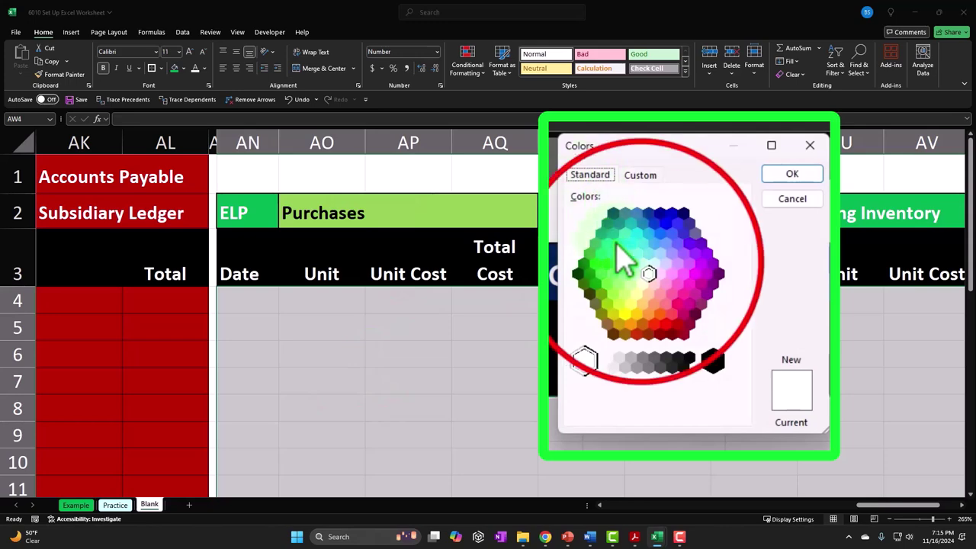
{"action": "left_click", "coordinate": [644, 263]}
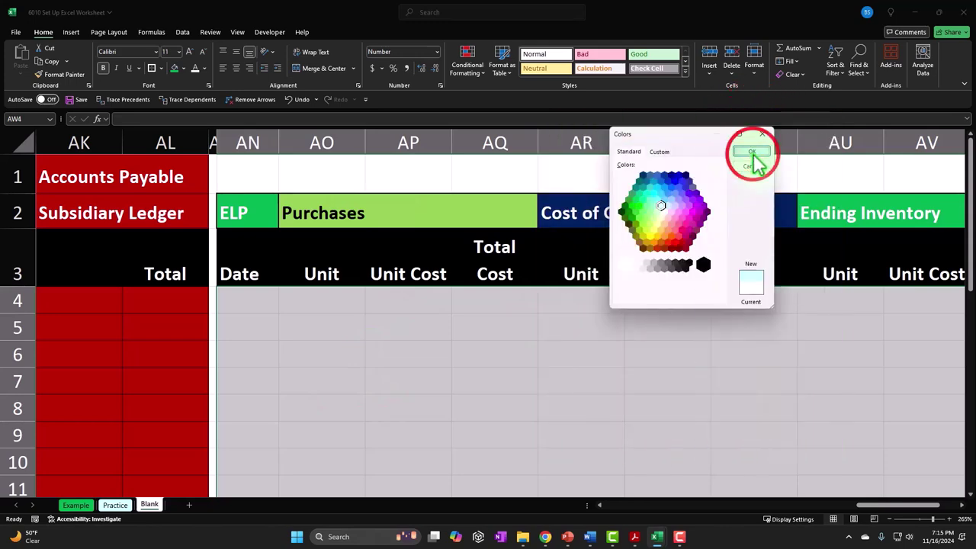
{"action": "left_click", "coordinate": [751, 150]}
Step: Apply All Borders to every cell of the cyan data range
{"action": "left_click", "coordinate": [158, 67]}
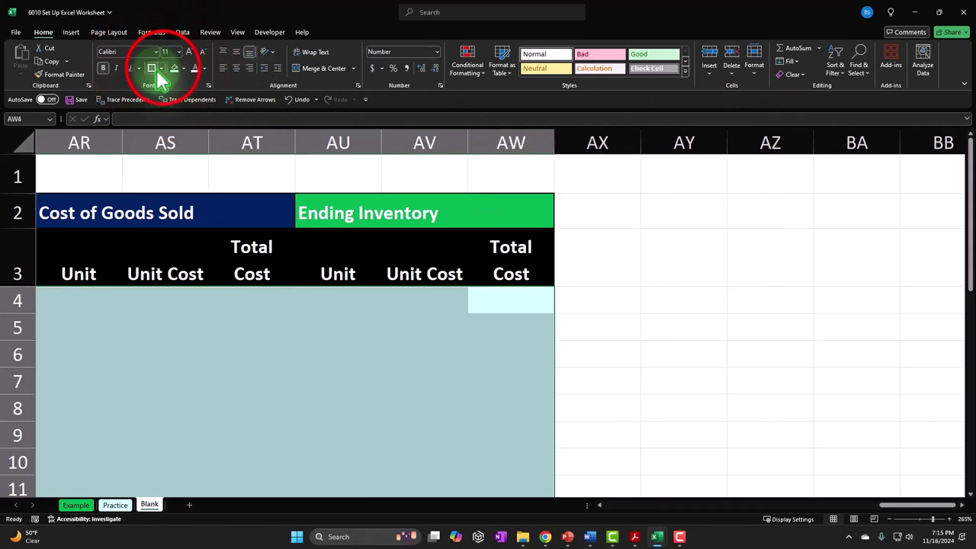
{"action": "left_click", "coordinate": [223, 210]}
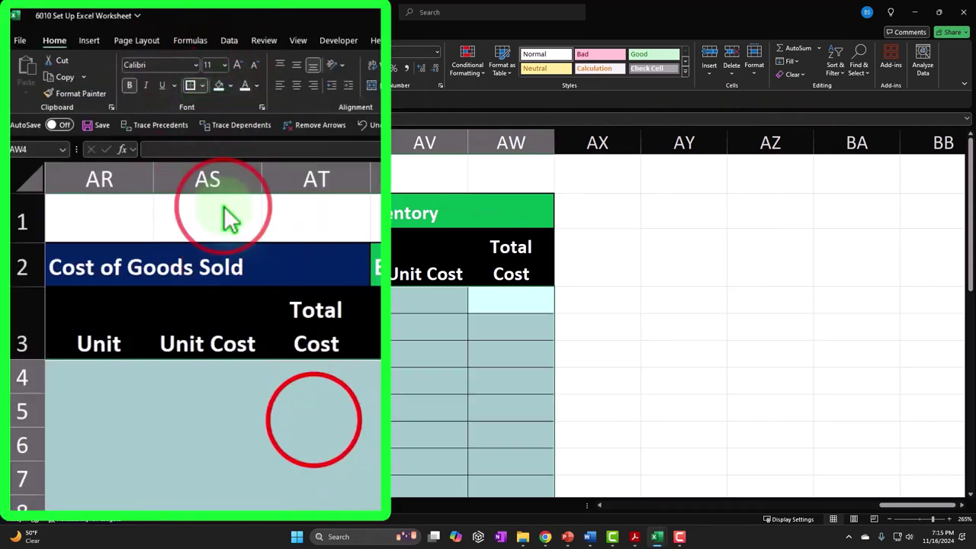
{"action": "left_click", "coordinate": [252, 330]}
{"action": "left_click", "coordinate": [889, 519]}
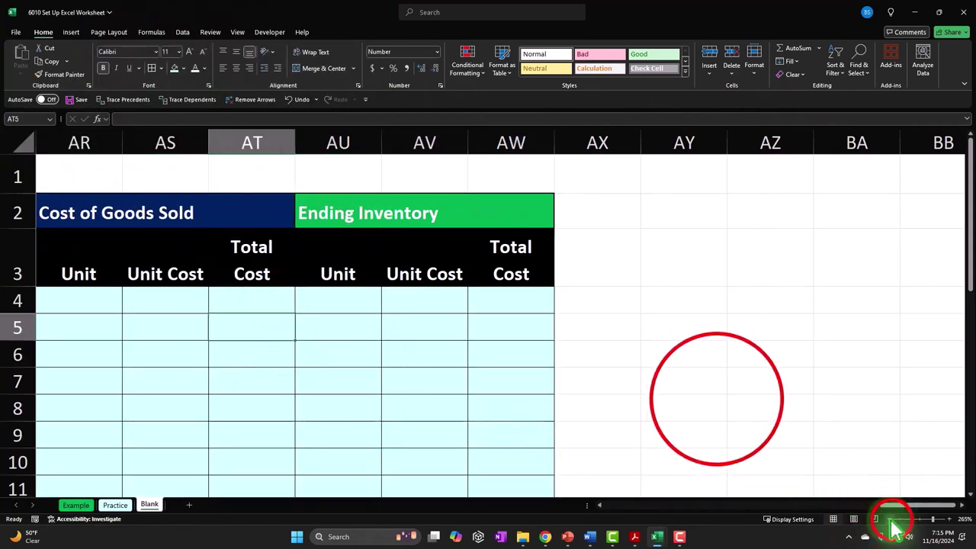
{"action": "key", "text": "Left"}
{"action": "key", "text": "Left"}
{"action": "key", "text": "Left"}
{"action": "key", "text": "Left"}
{"action": "key", "text": "Left"}
{"action": "key", "text": "Left"}
{"action": "key", "text": "Left"}
{"action": "key", "text": "Left"}
{"action": "key", "text": "Left"}
{"action": "key", "text": "Left"}
{"action": "key", "text": "Left"}
{"action": "key", "text": "Left"}
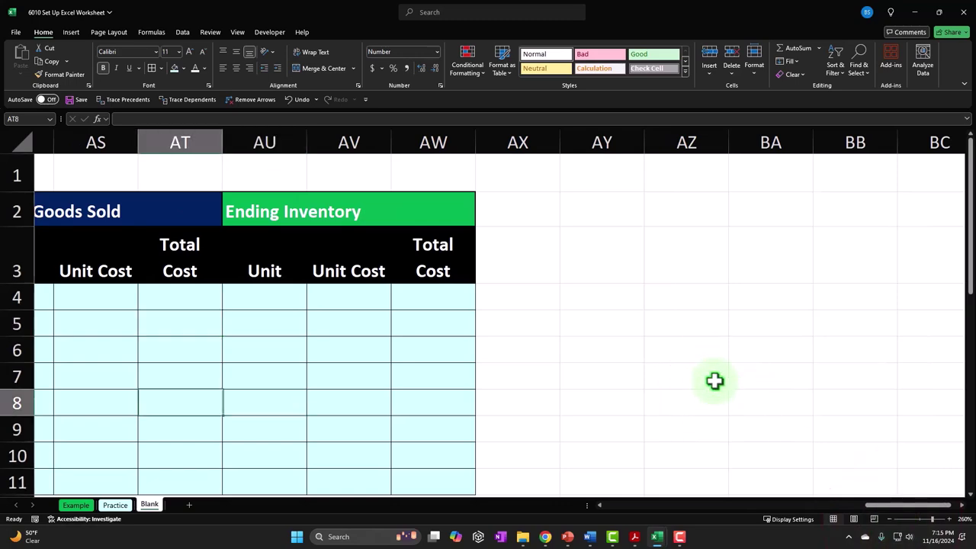
{"action": "key", "text": "Right"}
{"action": "key", "text": "Right"}
{"action": "key", "text": "Right"}
{"action": "key", "text": "Right"}
{"action": "key", "text": "Right"}
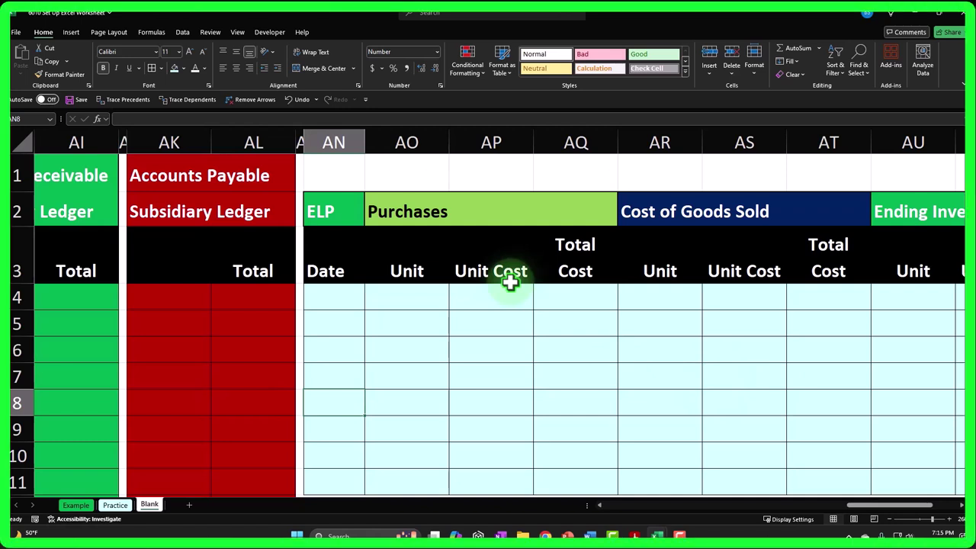
Step: Fill the Date header AN3 green and give it Thick Outside Borders
{"action": "left_click", "coordinate": [344, 272]}
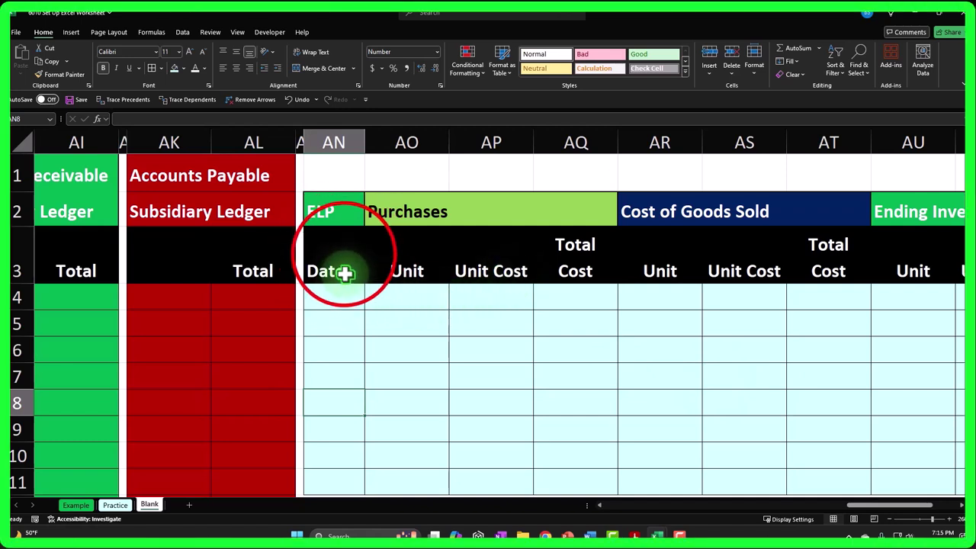
{"action": "left_click", "coordinate": [183, 69]}
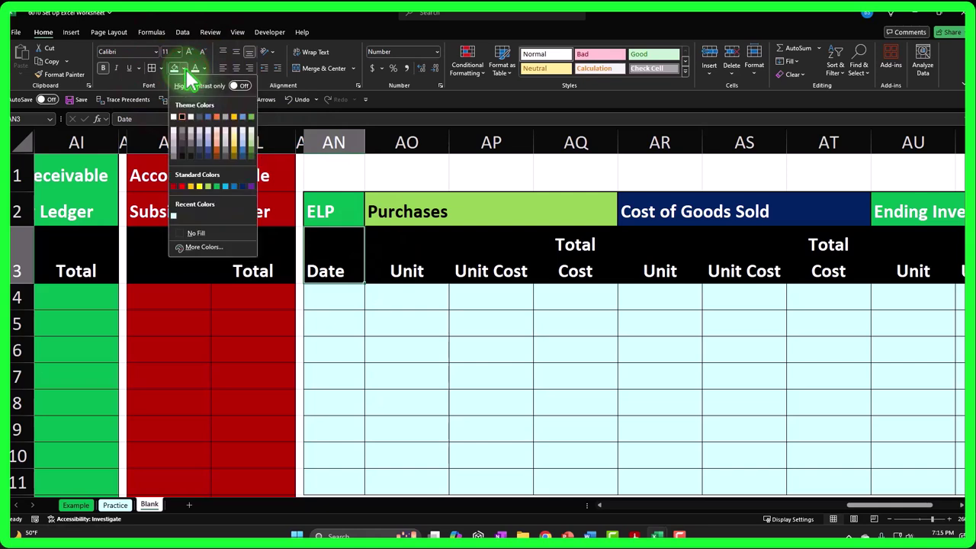
{"action": "left_click", "coordinate": [216, 186]}
{"action": "left_click", "coordinate": [160, 68]}
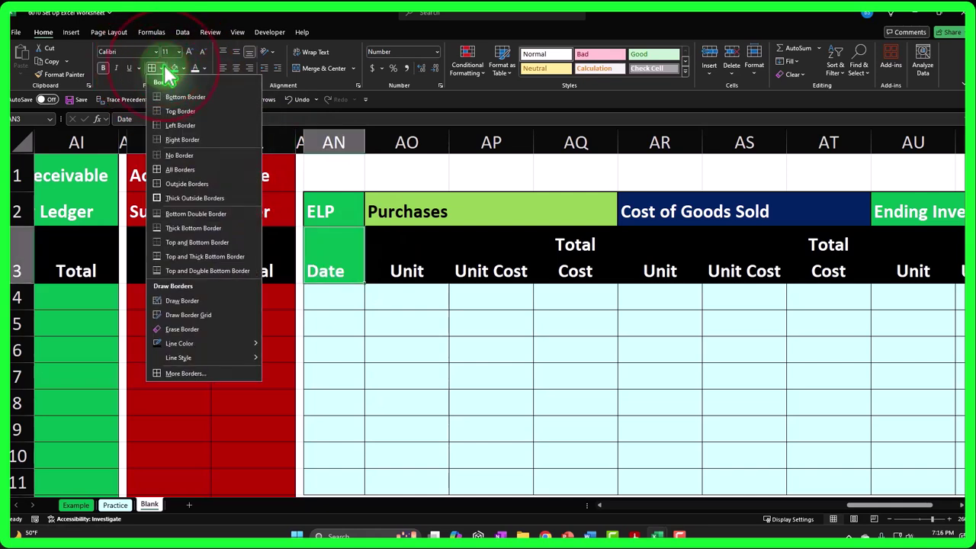
{"action": "left_click", "coordinate": [183, 198]}
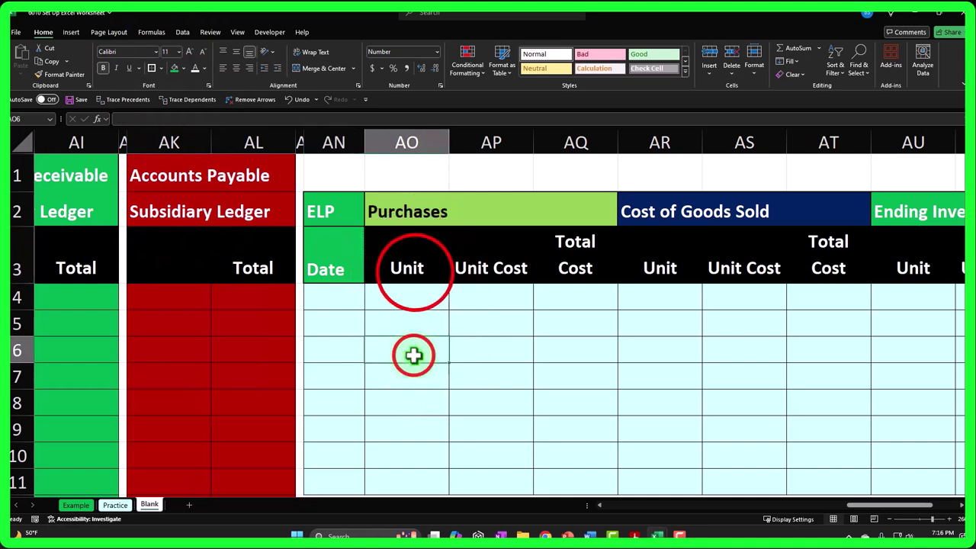
Step: Narrow column AP so Unit Cost wraps, then select columns AO through AW
{"action": "left_click_drag", "start_coordinate": [414, 273], "coordinate": [598, 282]}
{"action": "left_click_drag", "start_coordinate": [732, 262], "coordinate": [828, 264]}
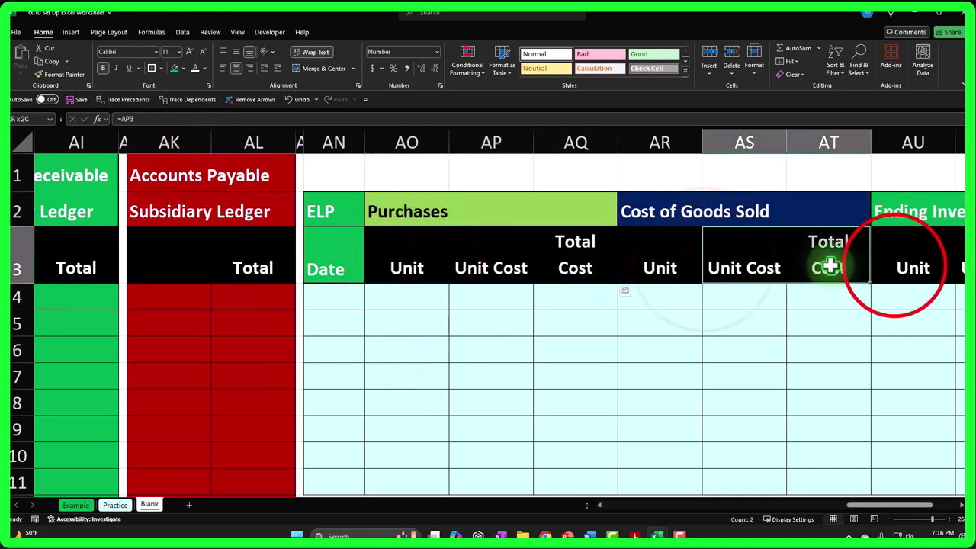
{"action": "left_click", "coordinate": [893, 267]}
{"action": "scroll", "coordinate": [945, 270], "scroll_direction": "right", "scroll_amount": 3}
{"action": "left_click_drag", "start_coordinate": [633, 267], "coordinate": [834, 261]}
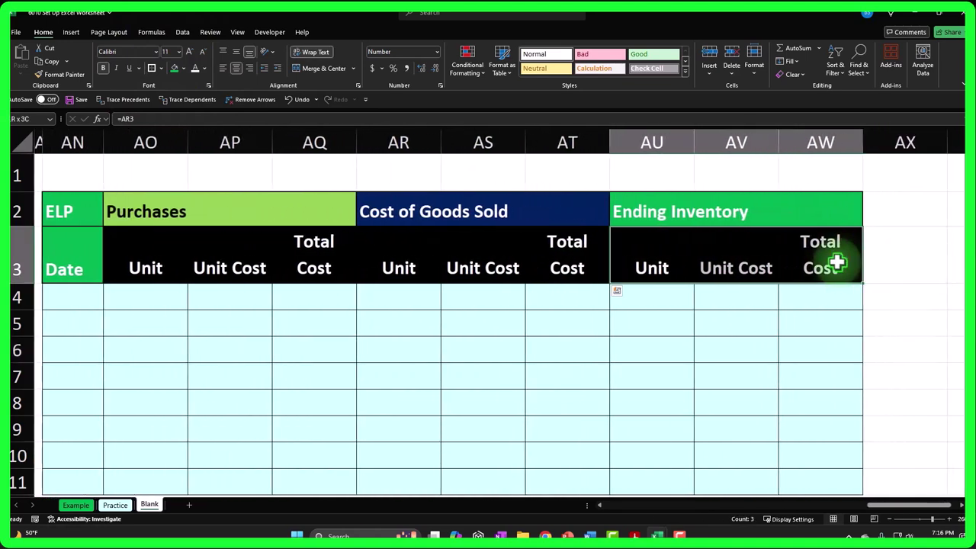
{"action": "left_click_drag", "start_coordinate": [879, 507], "coordinate": [854, 514]}
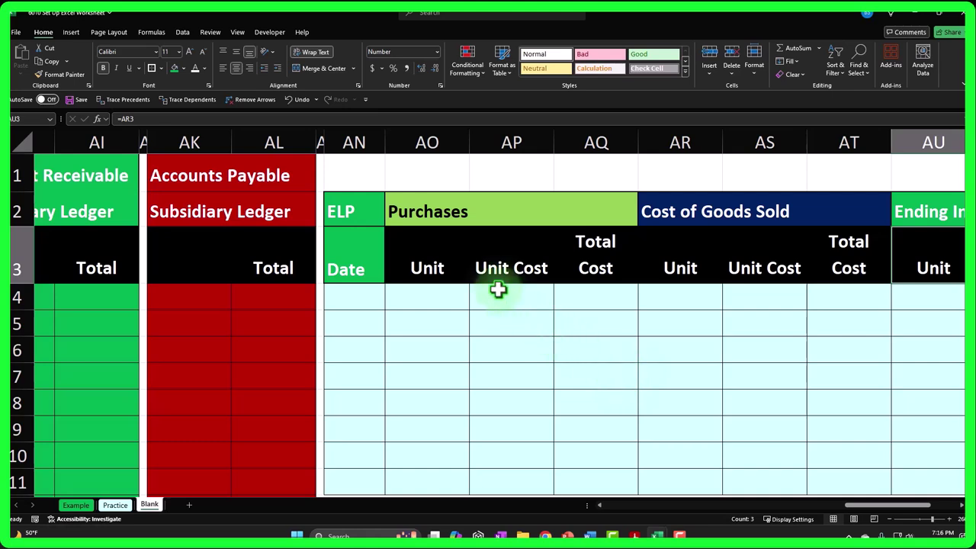
{"action": "left_click_drag", "start_coordinate": [427, 211], "coordinate": [574, 200]}
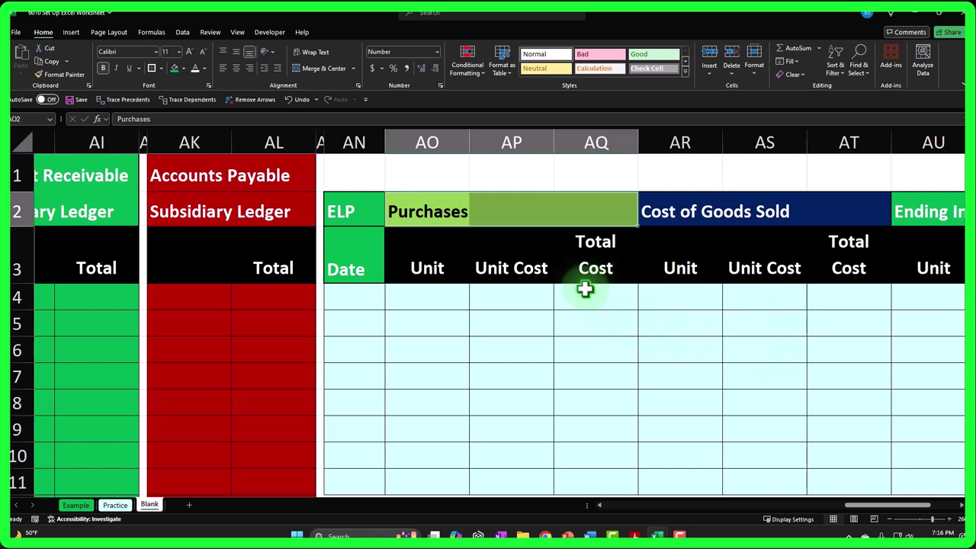
{"action": "left_click", "coordinate": [559, 142]}
{"action": "left_click_drag", "start_coordinate": [554, 142], "coordinate": [535, 143]}
{"action": "left_click_drag", "start_coordinate": [443, 143], "coordinate": [837, 135]}
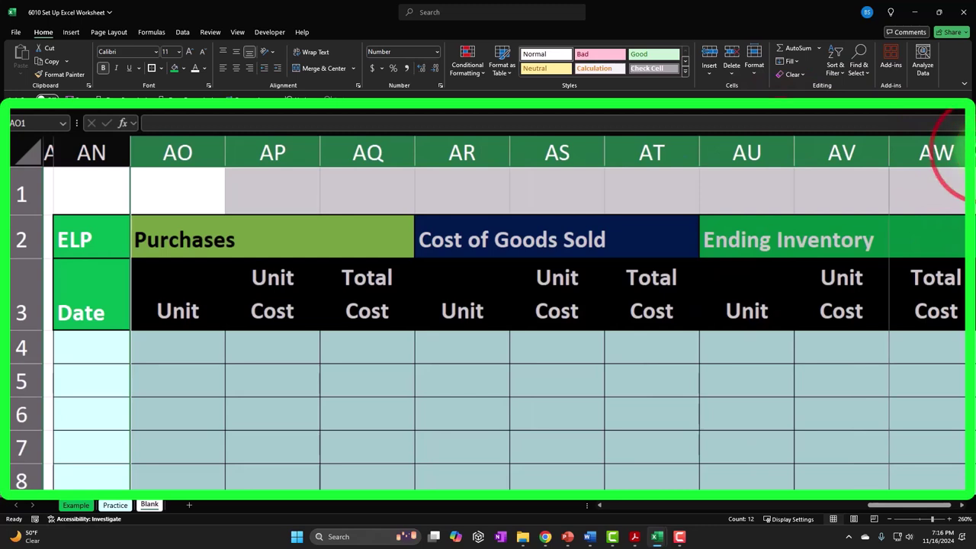
Step: Narrow columns AO–AW together so the whole ELP table fits on screen
{"action": "left_click_drag", "start_coordinate": [959, 153], "coordinate": [942, 150]}
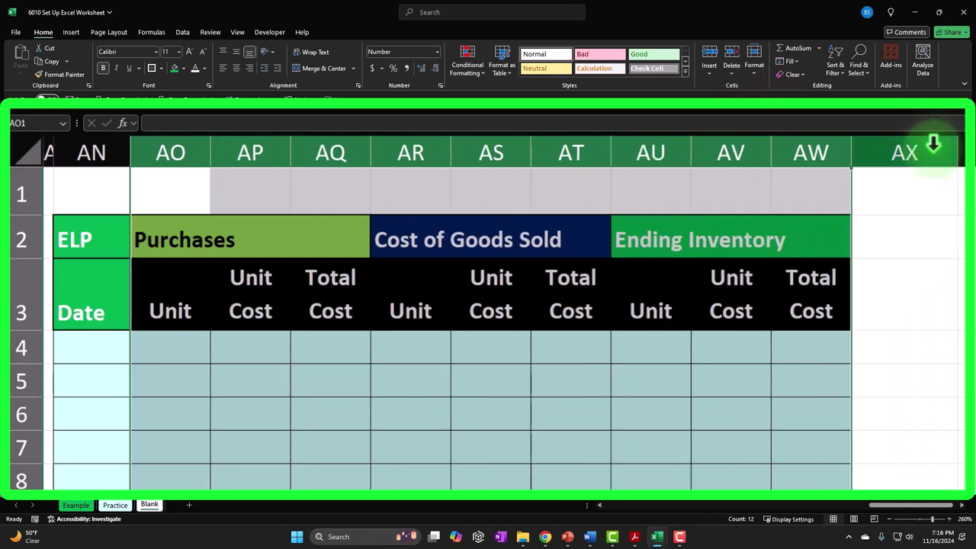
{"action": "left_click_drag", "start_coordinate": [861, 139], "coordinate": [664, 139]}
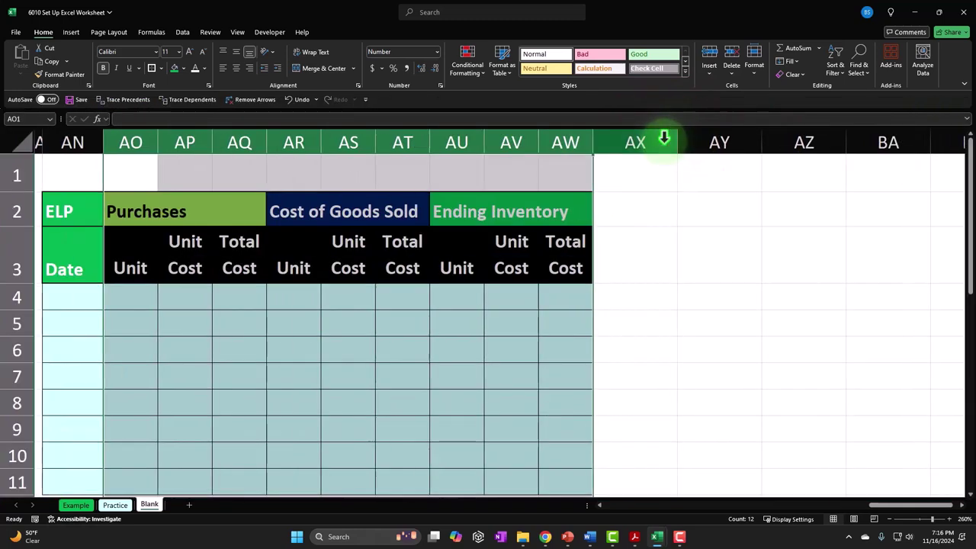
{"action": "mouse_move", "coordinate": [593, 143]}
{"action": "left_mouse_down"}
{"action": "mouse_move", "coordinate": [577, 144]}
{"action": "mouse_move", "coordinate": [587, 143]}
{"action": "left_mouse_up"}
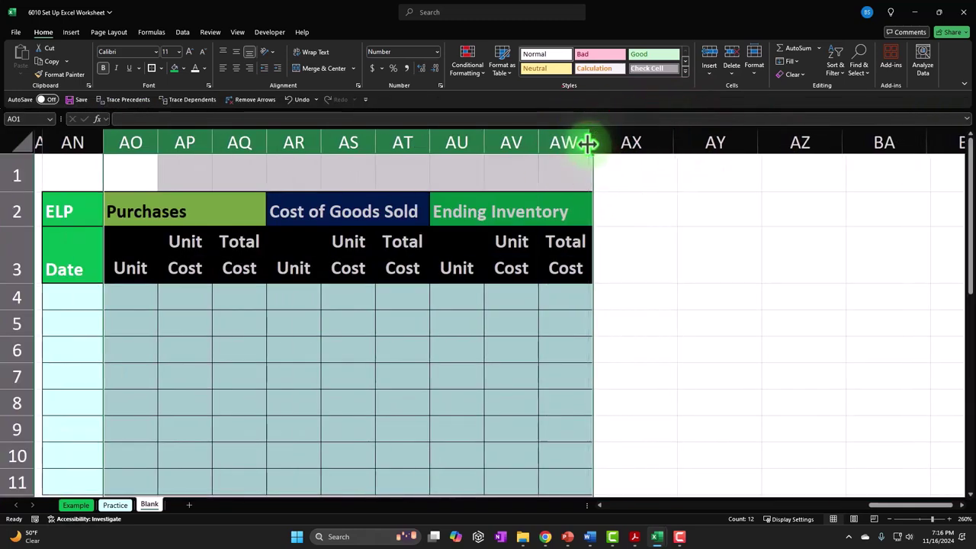
{"action": "left_click", "coordinate": [877, 506]}
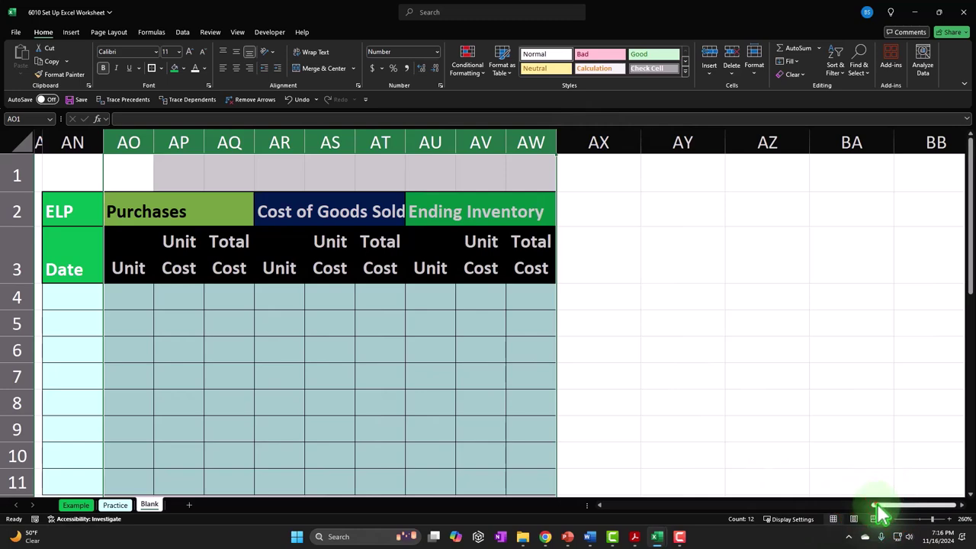
{"action": "left_click_drag", "start_coordinate": [879, 506], "coordinate": [854, 506]}
{"action": "left_click", "coordinate": [602, 345]}
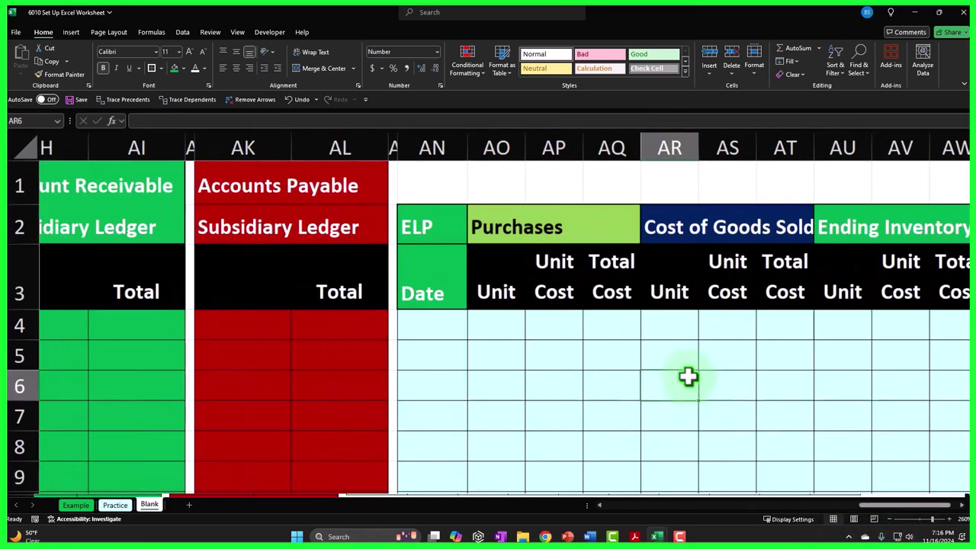
Step: Narrow Date column AN and highlight the Purchases, Cost of Goods Sold and Ending Inventory areas
{"action": "left_click_drag", "start_coordinate": [466, 151], "coordinate": [447, 148]}
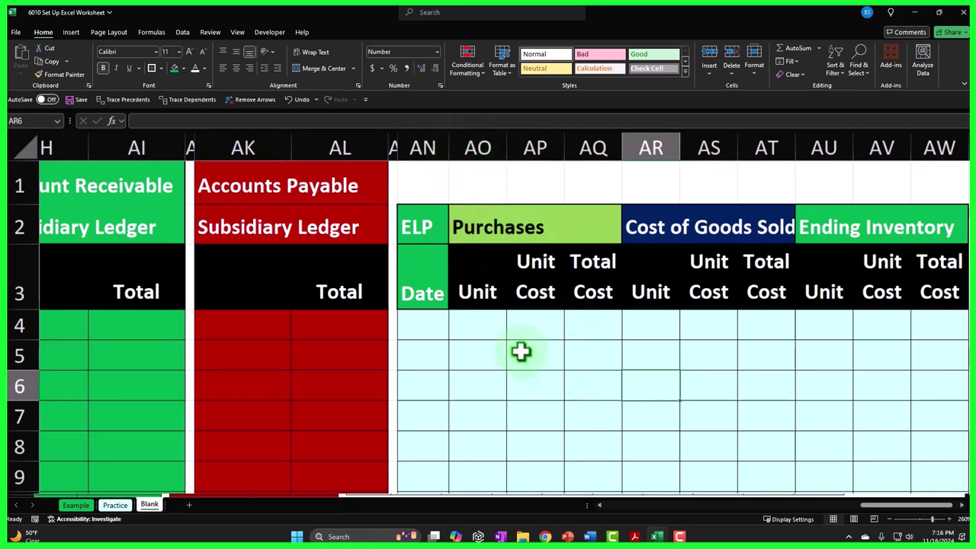
{"action": "left_click_drag", "start_coordinate": [496, 283], "coordinate": [594, 309]}
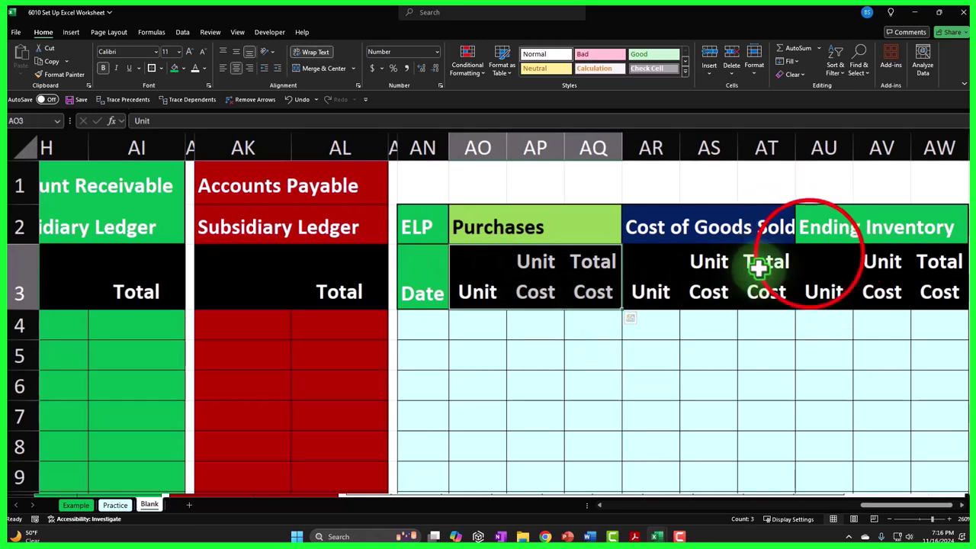
{"action": "left_click_drag", "start_coordinate": [806, 255], "coordinate": [927, 295]}
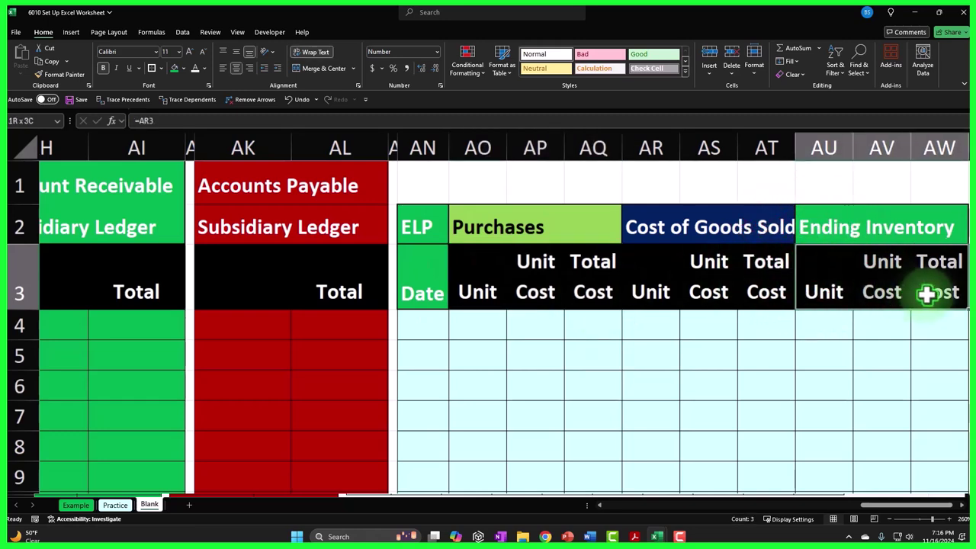
{"action": "left_click_drag", "start_coordinate": [653, 324], "coordinate": [743, 341]}
{"action": "left_click_drag", "start_coordinate": [815, 325], "coordinate": [913, 324]}
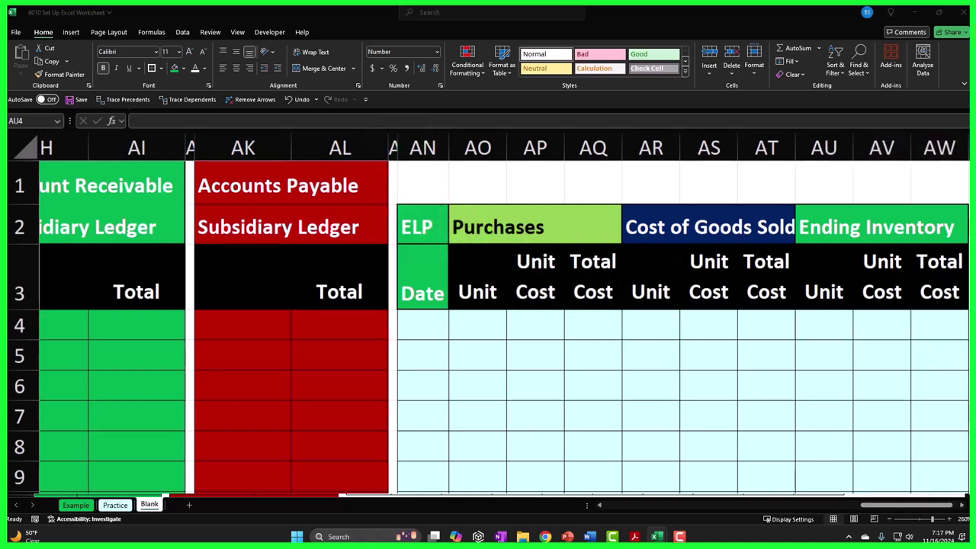
Step: Copy the whole ELP table and paste a duplicate starting at AN13
{"action": "left_click", "coordinate": [418, 223]}
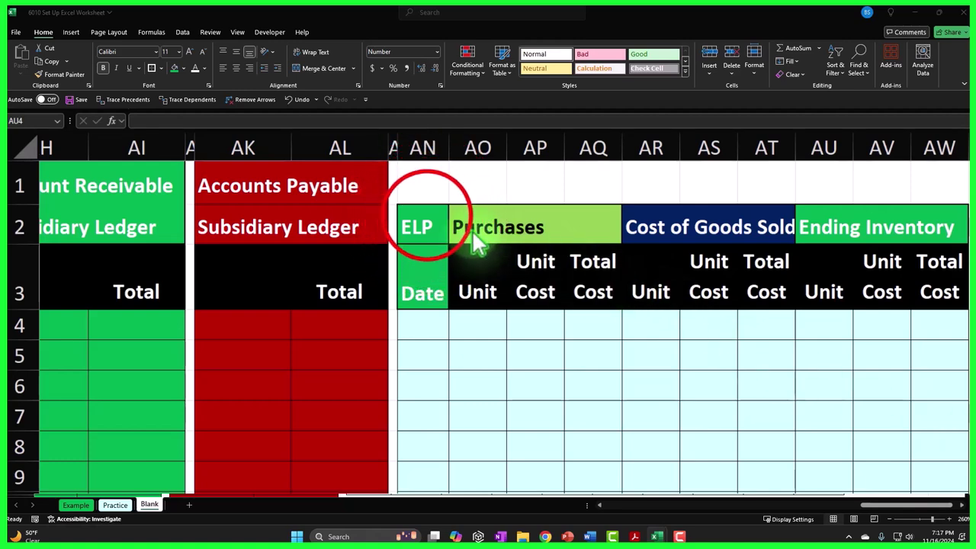
{"action": "left_click_drag", "start_coordinate": [420, 221], "coordinate": [942, 507]}
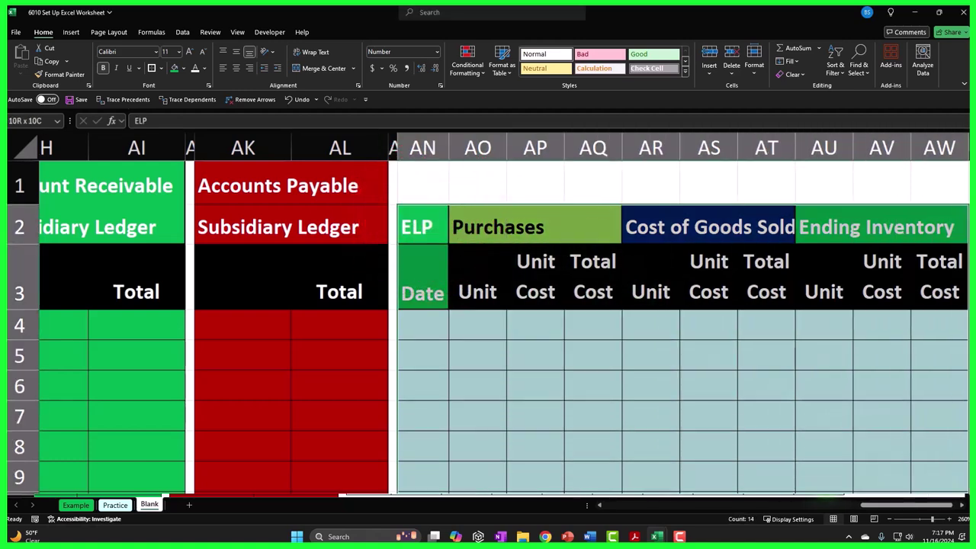
{"action": "left_click_drag", "start_coordinate": [827, 496], "coordinate": [788, 443]}
{"action": "key", "text": "ctrl+c"}
{"action": "scroll", "coordinate": [788, 442], "scroll_direction": "down", "scroll_amount": 2}
{"action": "left_click", "coordinate": [435, 412]}
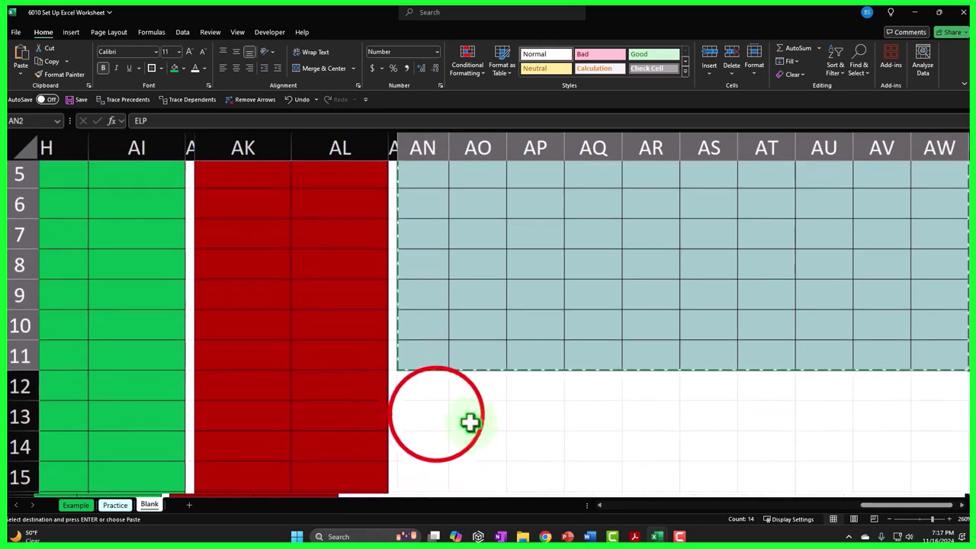
{"action": "key", "text": "ctrl+v"}
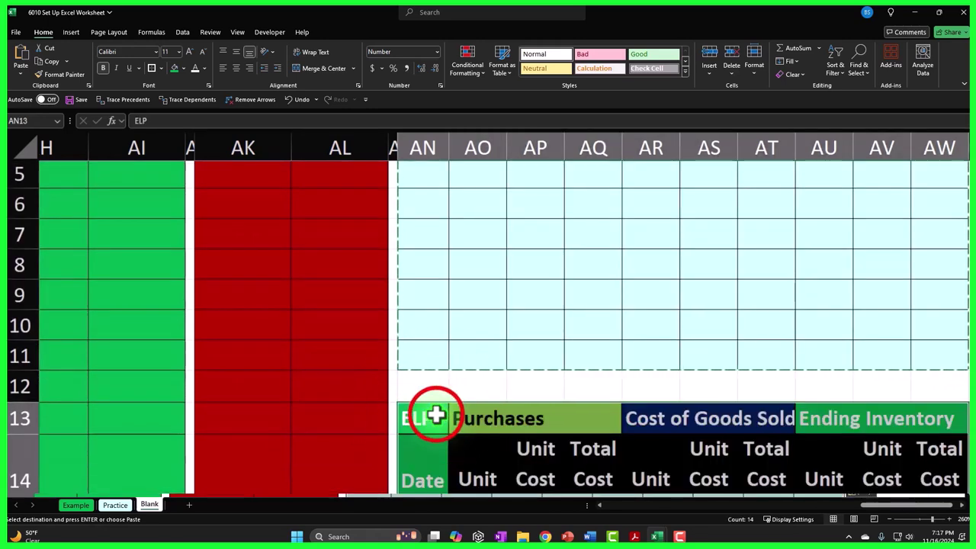
Step: Relabel the duplicate's heading in AN13 as EPSP and select columns AN through AW
{"action": "left_click", "coordinate": [435, 415]}
{"action": "type", "text": "E"}
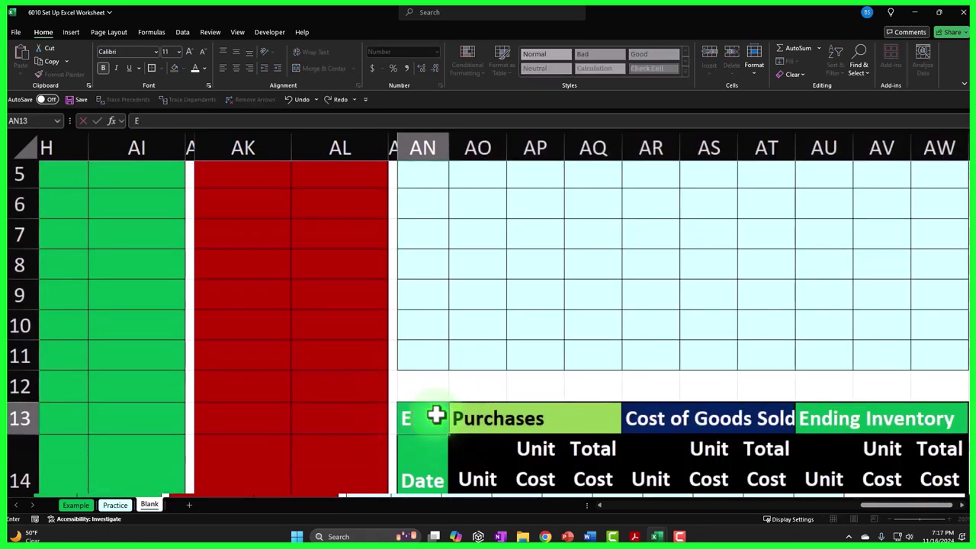
{"action": "type", "text": "PSP"}
{"action": "key", "text": "Return"}
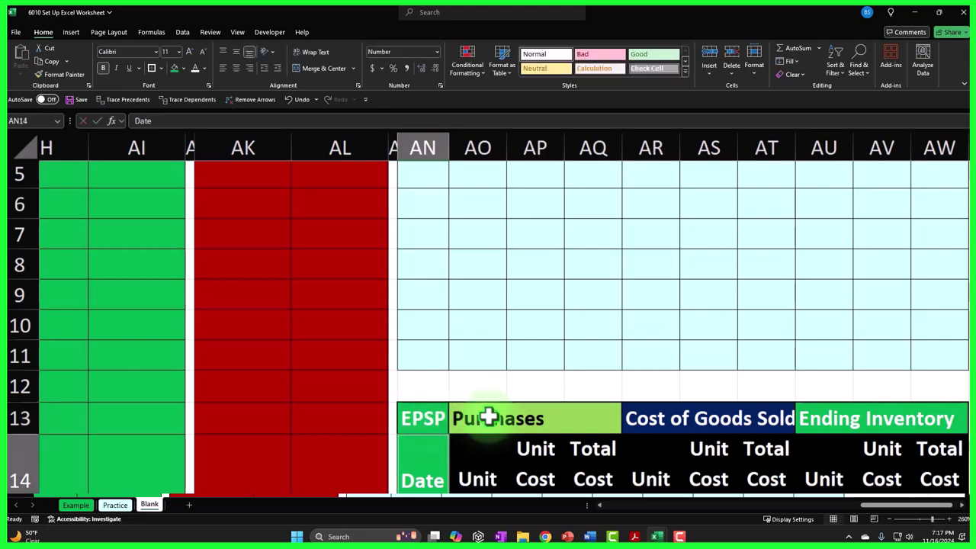
{"action": "scroll", "coordinate": [523, 414], "scroll_direction": "down", "scroll_amount": 2}
{"action": "scroll", "coordinate": [523, 414], "scroll_direction": "up", "scroll_amount": 4}
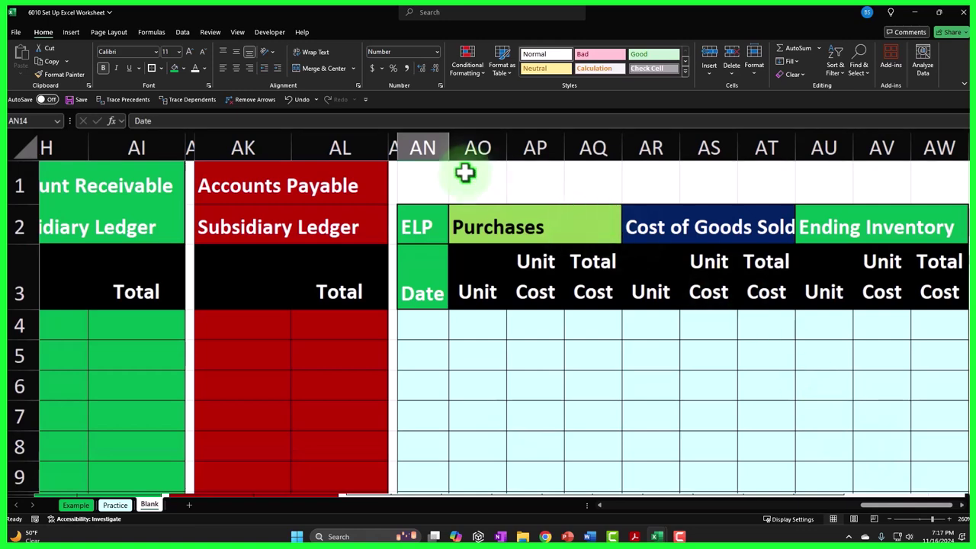
{"action": "left_click_drag", "start_coordinate": [399, 143], "coordinate": [916, 127]}
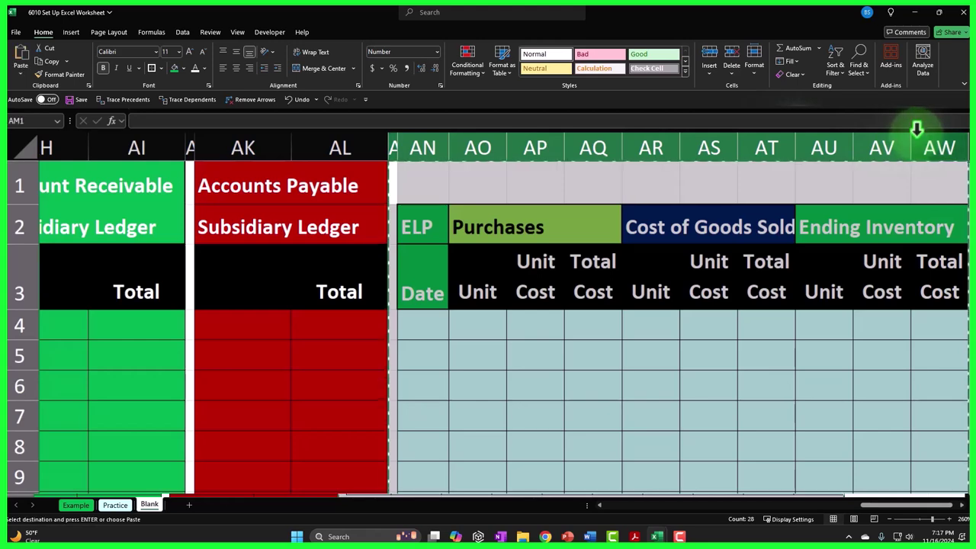
Step: Paste the table copy at column AX and label its heading EPR in AY2
{"action": "left_click", "coordinate": [904, 172]}
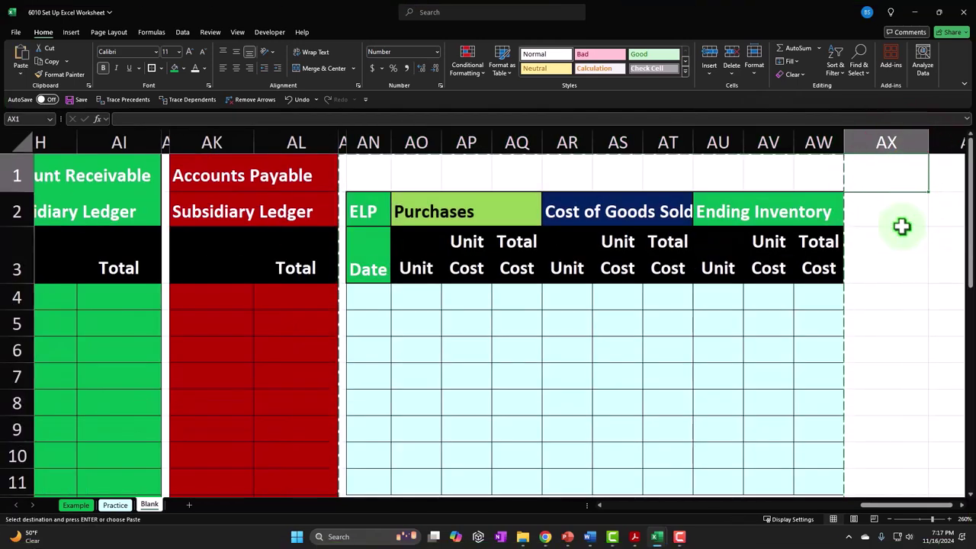
{"action": "key", "text": "ctrl+v"}
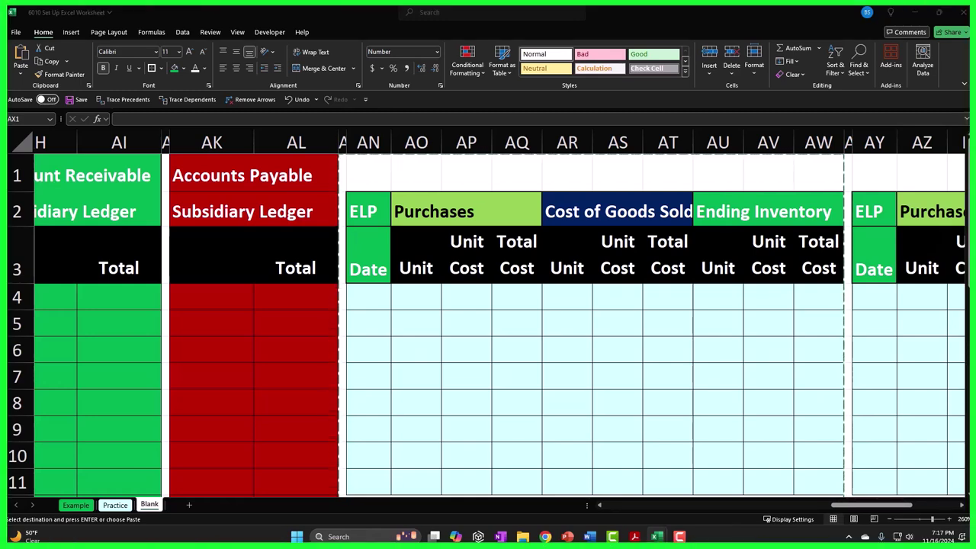
{"action": "left_click", "coordinate": [875, 211]}
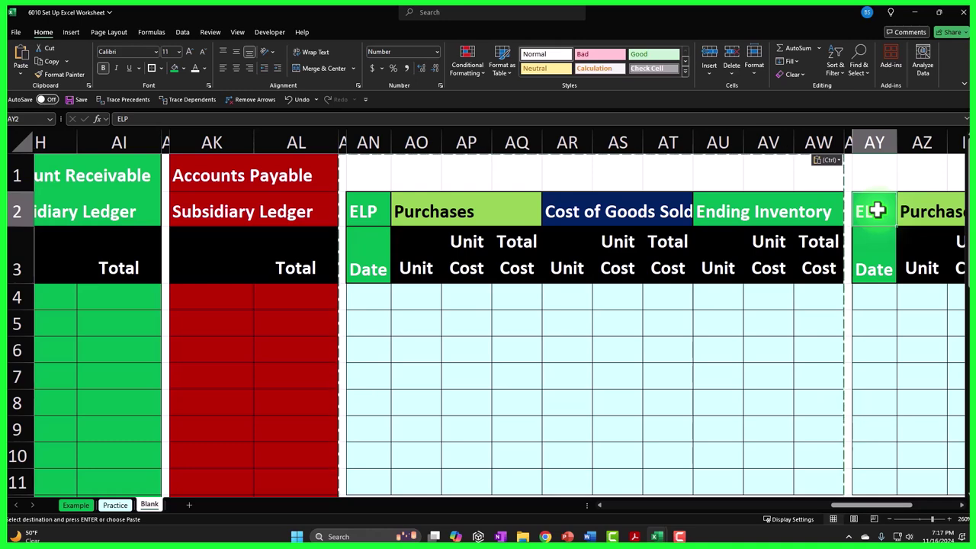
{"action": "type", "text": "E"}
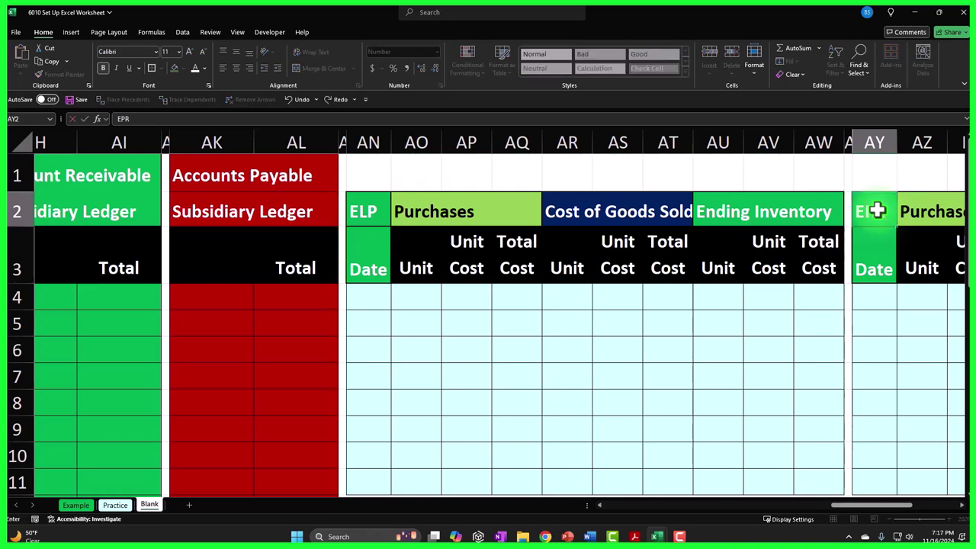
{"action": "type", "text": "PR"}
{"action": "key", "text": "Tab"}
{"action": "key", "text": "Tab"}
{"action": "key", "text": "Tab"}
{"action": "key", "text": "Tab"}
{"action": "key", "text": "Tab"}
{"action": "key", "text": "Tab"}
{"action": "key", "text": "Tab"}
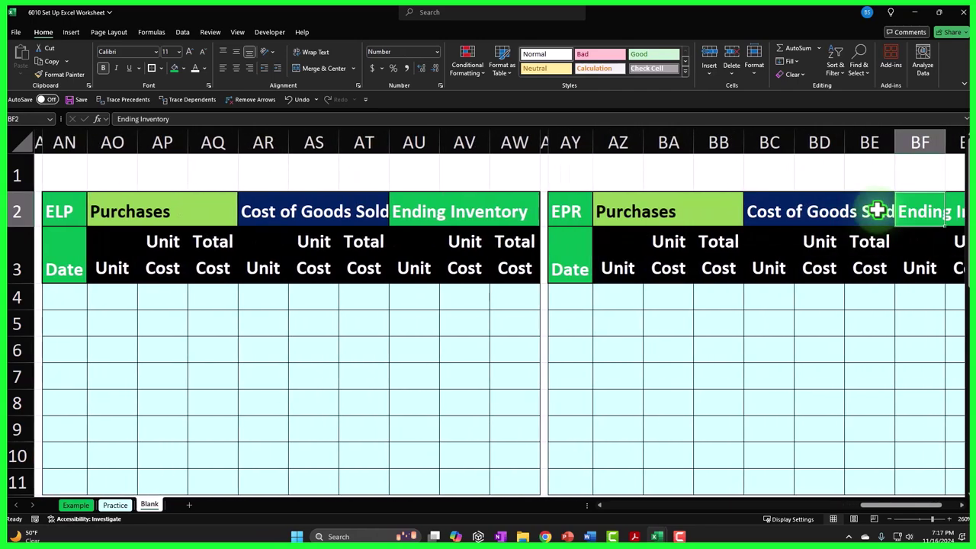
Step: Retype the lower copy's label in AY13 and return to the top of the sheet
{"action": "scroll", "coordinate": [777, 392], "scroll_direction": "down", "scroll_amount": 3}
{"action": "left_click", "coordinate": [578, 302]}
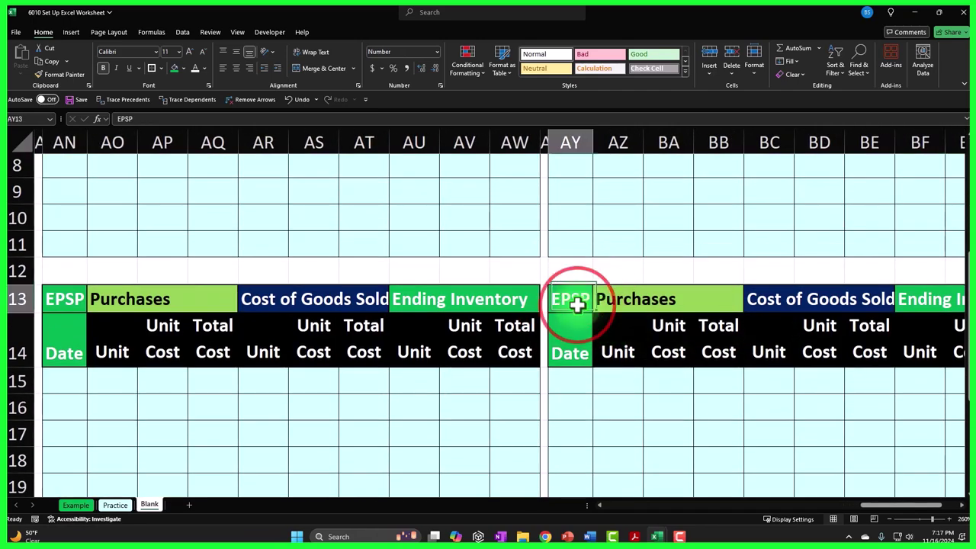
{"action": "type", "text": "Date"}
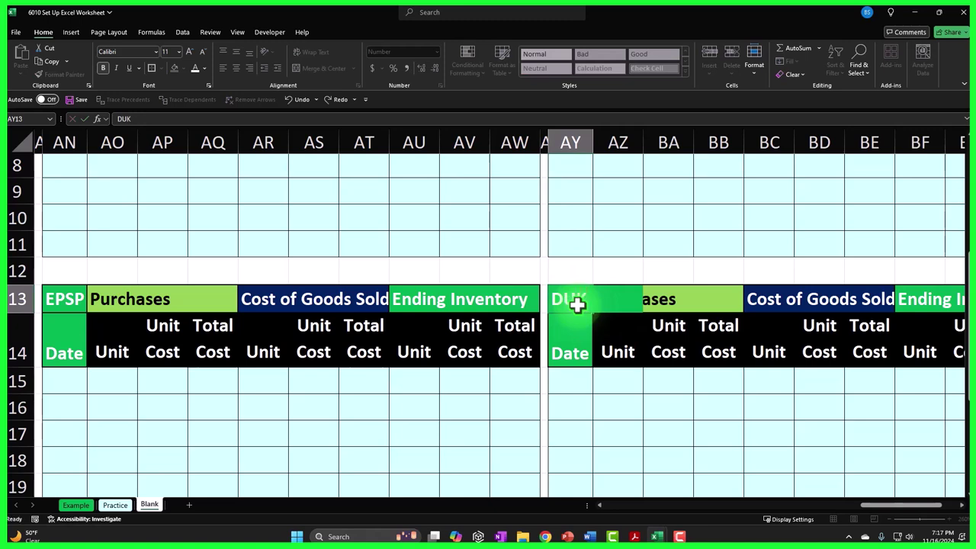
{"action": "key", "text": "Return"}
{"action": "key", "text": "ctrl+Home"}
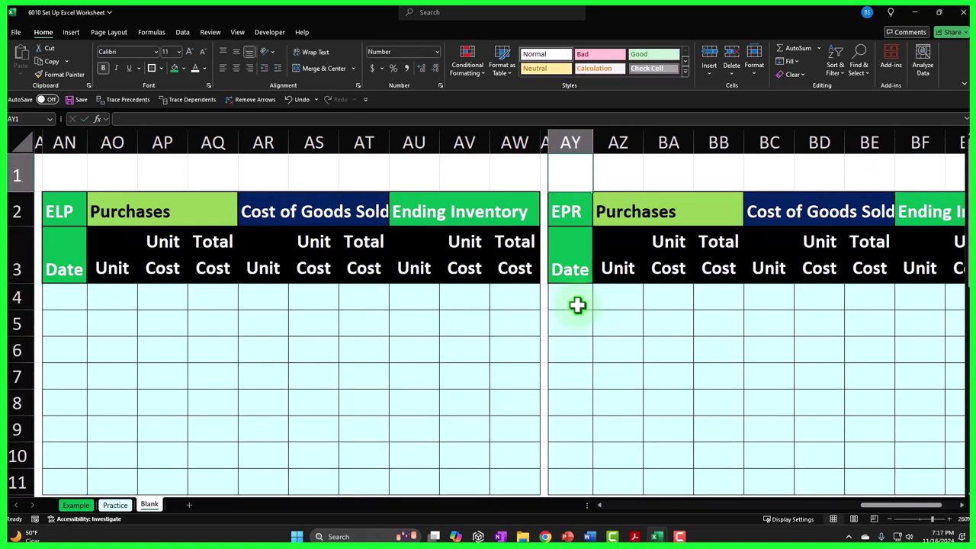
{"action": "left_click", "coordinate": [544, 134]}
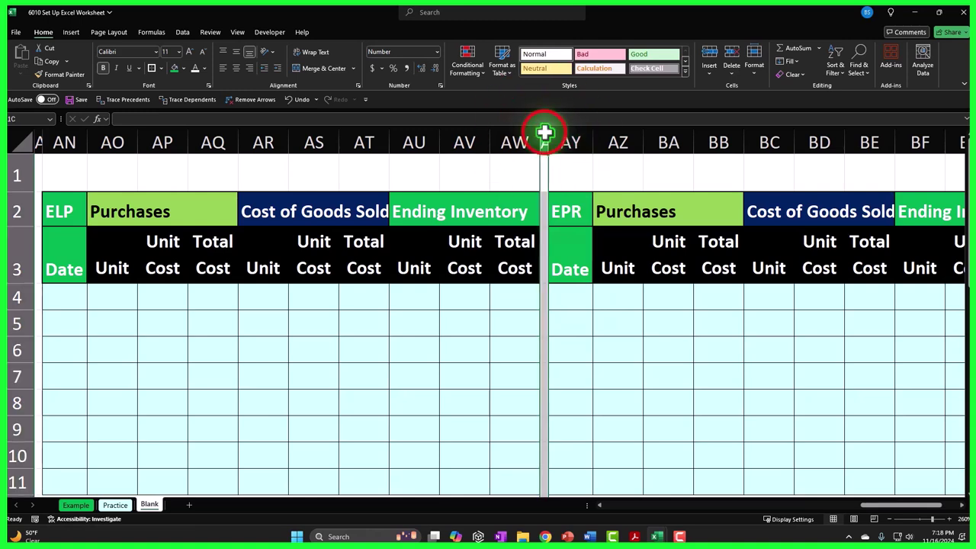
{"action": "left_click_drag", "start_coordinate": [544, 134], "coordinate": [816, 144]}
{"action": "key", "text": "ctrl+c"}
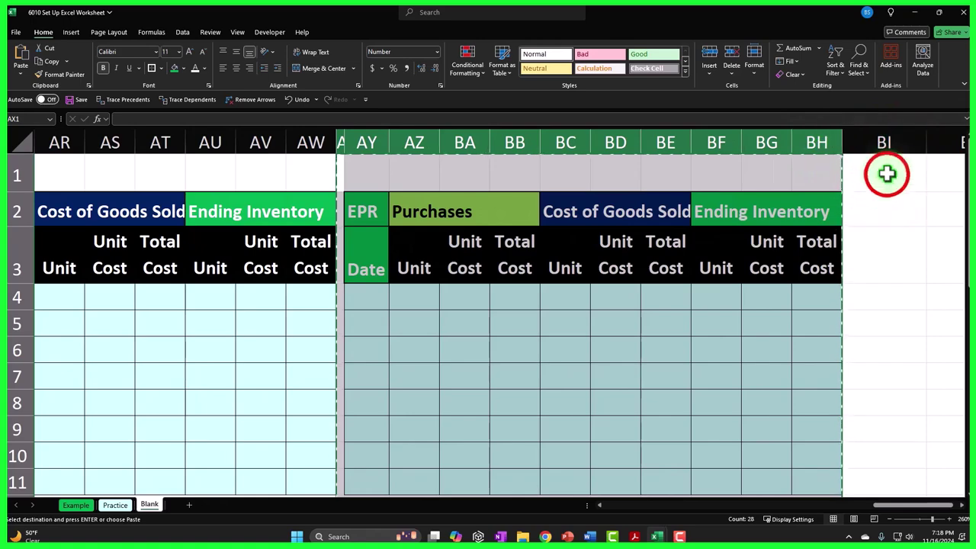
{"action": "left_click", "coordinate": [885, 171]}
{"action": "key", "text": "ctrl+v"}
{"action": "left_click", "coordinate": [864, 204]}
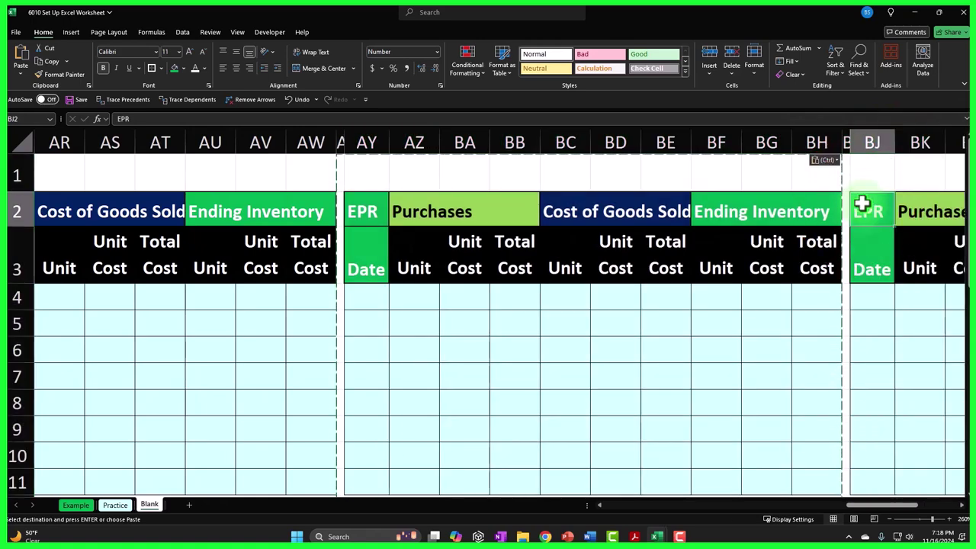
{"action": "key", "text": "Right"}
{"action": "key", "text": "Right"}
{"action": "key", "text": "Right"}
{"action": "key", "text": "Right"}
{"action": "key", "text": "Right"}
{"action": "key", "text": "Left"}
{"action": "key", "text": "Left"}
{"action": "key", "text": "Left"}
{"action": "key", "text": "Left"}
{"action": "key", "text": "Left"}
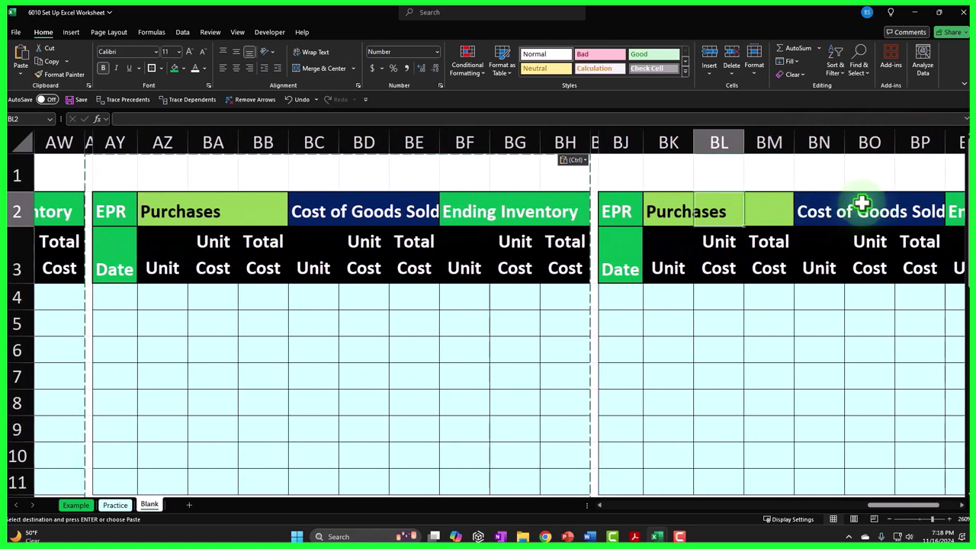
{"action": "type", "text": "G"}
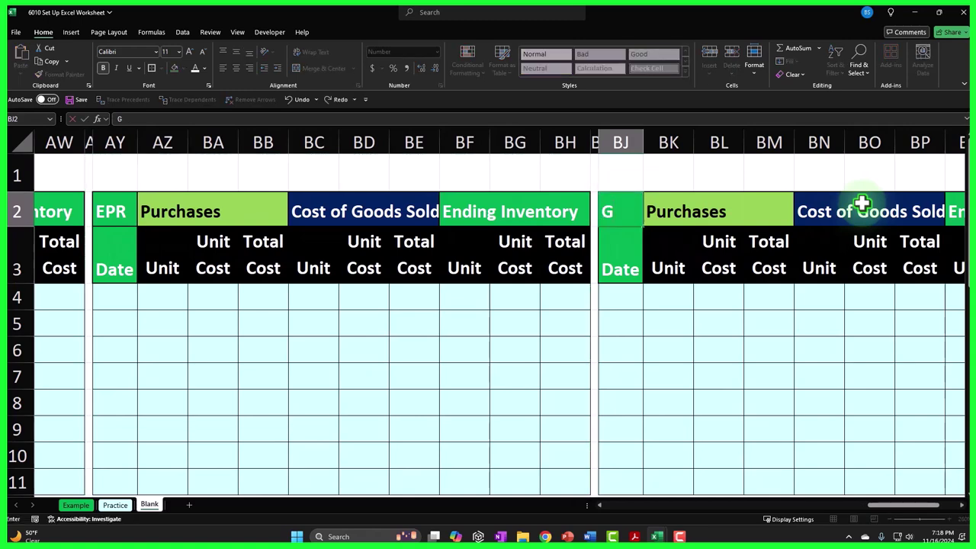
{"action": "type", "text": "IUSA"}
{"action": "key", "text": "Return"}
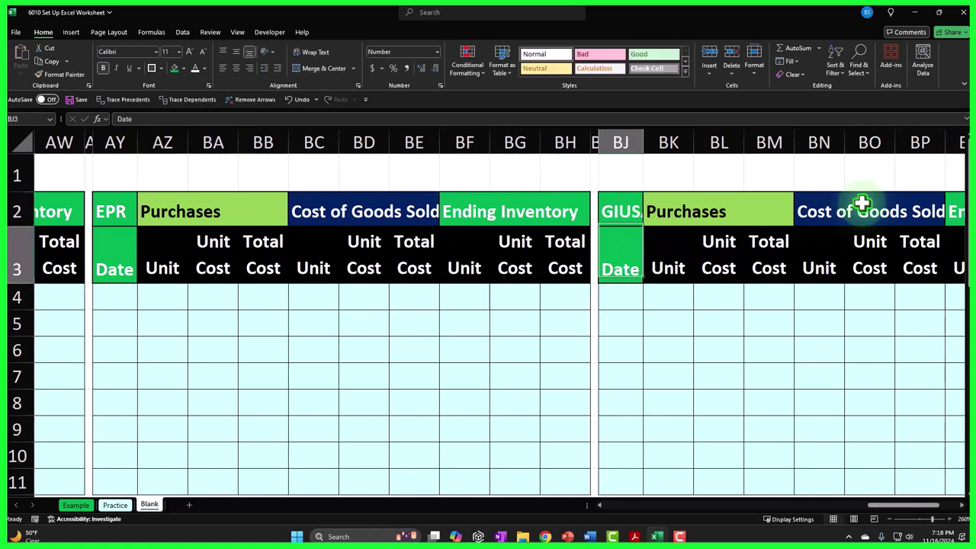
{"action": "left_click_drag", "start_coordinate": [643, 144], "coordinate": [655, 145]}
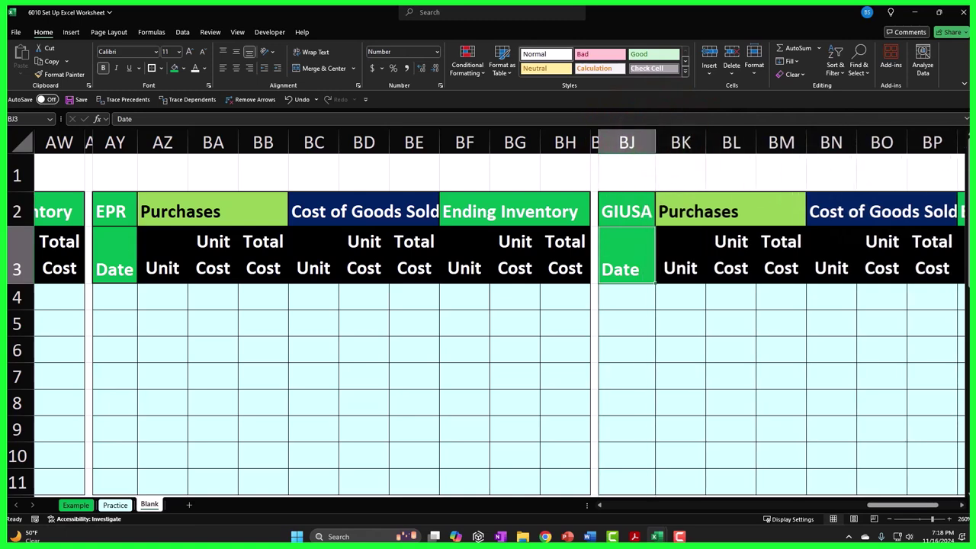
{"action": "left_click", "coordinate": [782, 376]}
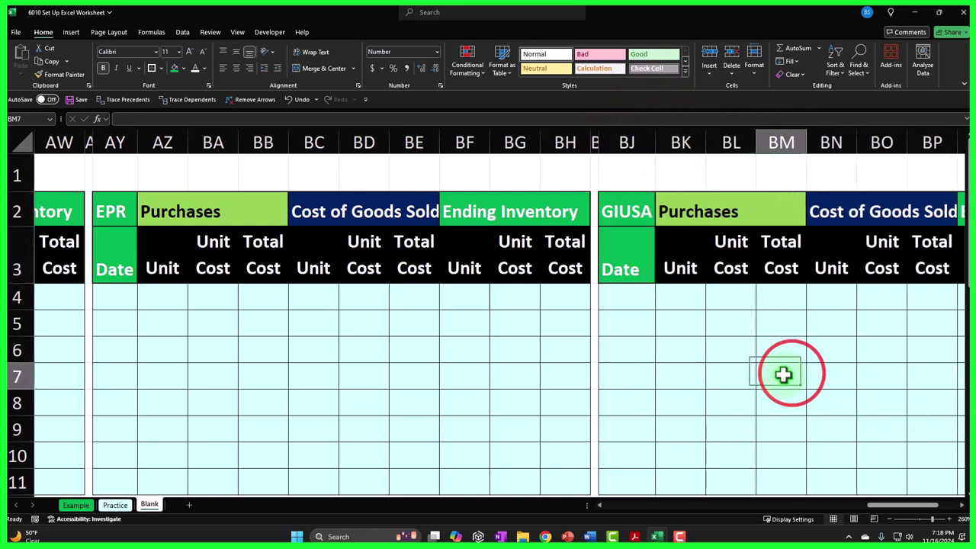
{"action": "scroll", "coordinate": [782, 375], "scroll_direction": "down", "scroll_amount": 3}
{"action": "left_click", "coordinate": [626, 219]}
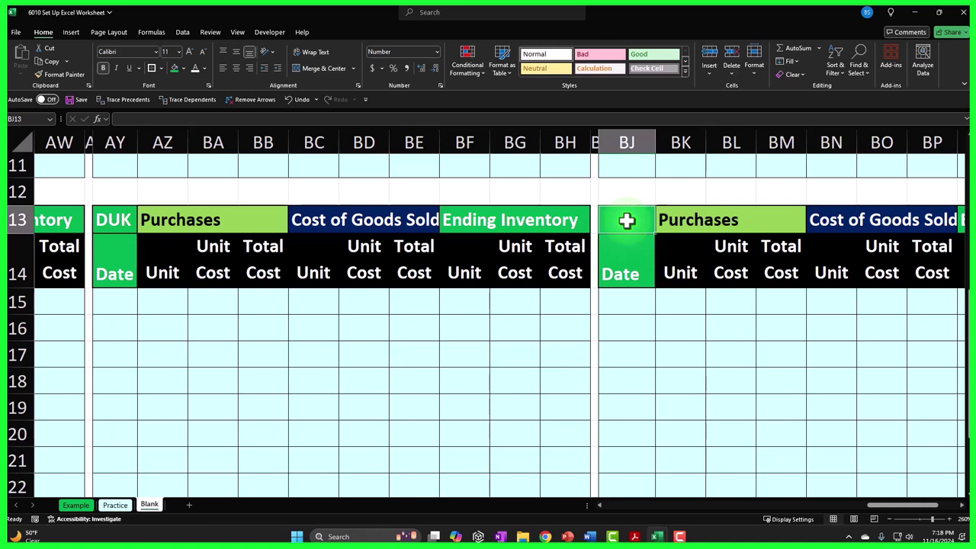
{"action": "key", "text": "Up"}
{"action": "key", "text": "Up"}
{"action": "key", "text": "Up"}
{"action": "key", "text": "Up"}
{"action": "key", "text": "Up"}
{"action": "key", "text": "Up"}
{"action": "key", "text": "Up"}
{"action": "key", "text": "Up"}
{"action": "key", "text": "Up"}
{"action": "key", "text": "Up"}
{"action": "key", "text": "Up"}
{"action": "key", "text": "Up"}
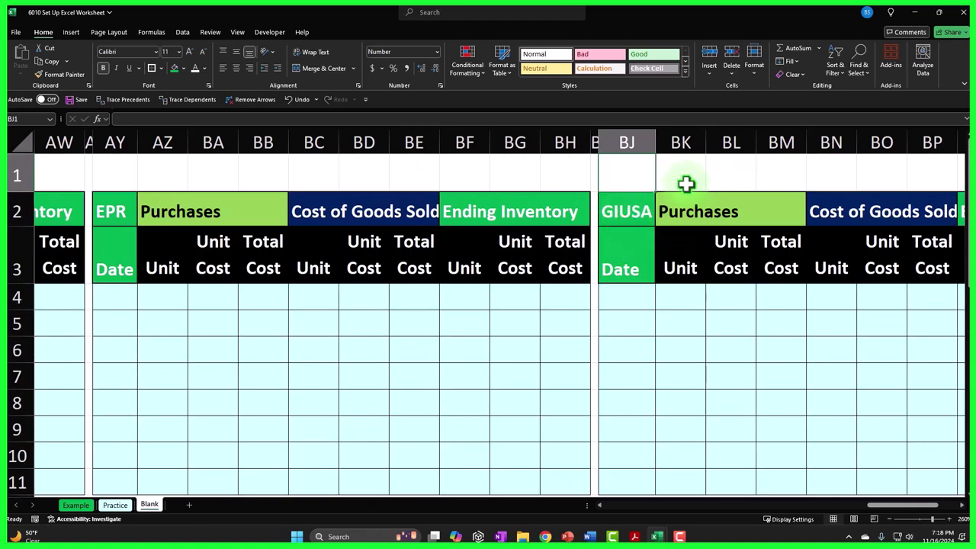
Step: In AN1 beside Accounts Payable, start the formula =AW11+AW22
{"action": "left_click", "coordinate": [260, 177]}
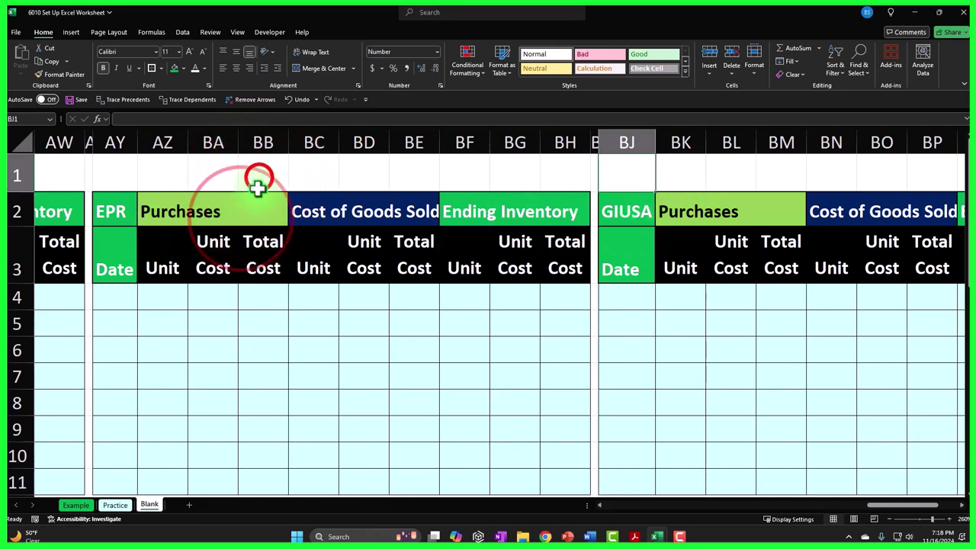
{"action": "key", "text": "Left"}
{"action": "key", "text": "Left"}
{"action": "key", "text": "Left"}
{"action": "key", "text": "Left"}
{"action": "key", "text": "Left"}
{"action": "key", "text": "Left"}
{"action": "key", "text": "Left"}
{"action": "key", "text": "Left"}
{"action": "key", "text": "Left"}
{"action": "key", "text": "Left"}
{"action": "key", "text": "Left"}
{"action": "key", "text": "Left"}
{"action": "key", "text": "Left"}
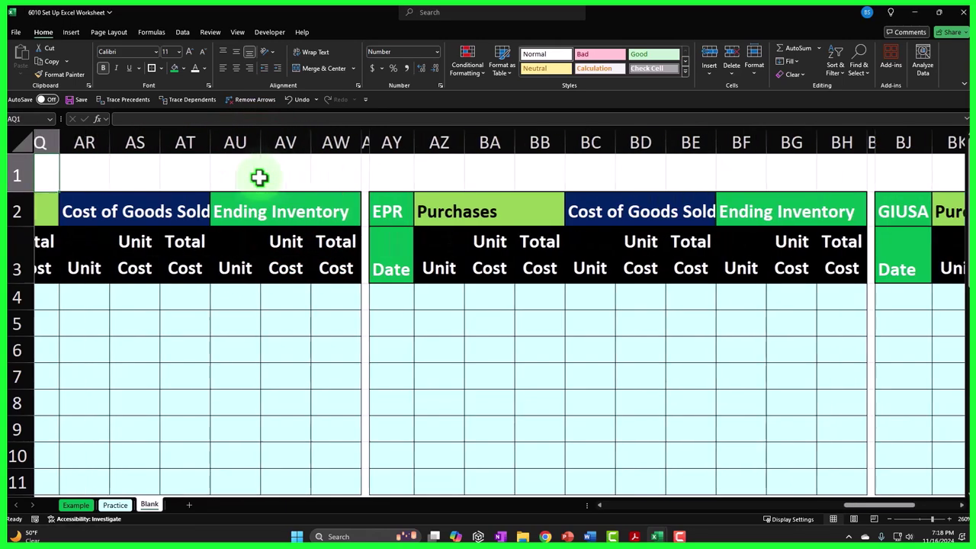
{"action": "key", "text": "Left"}
{"action": "key", "text": "Left"}
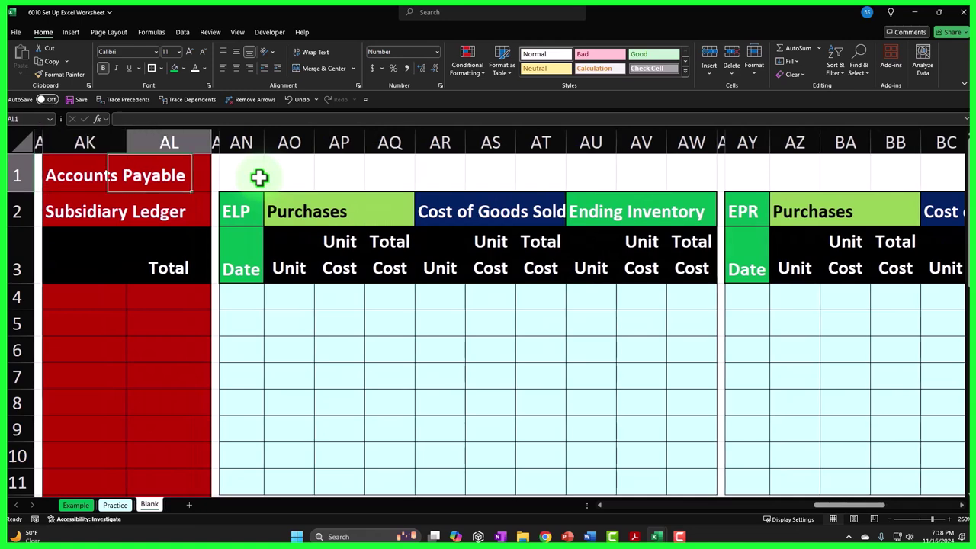
{"action": "key", "text": "Right"}
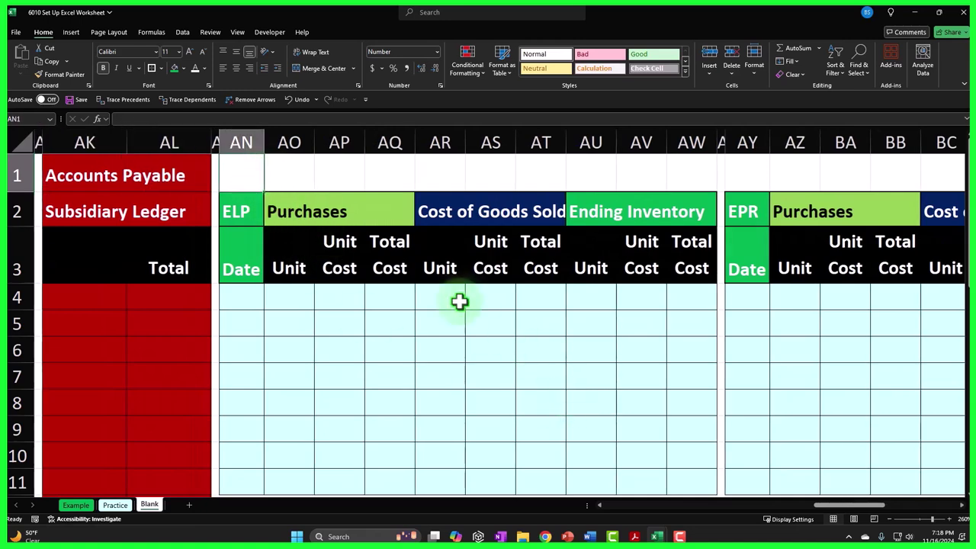
{"action": "scroll", "coordinate": [648, 397], "scroll_direction": "down", "scroll_amount": 1}
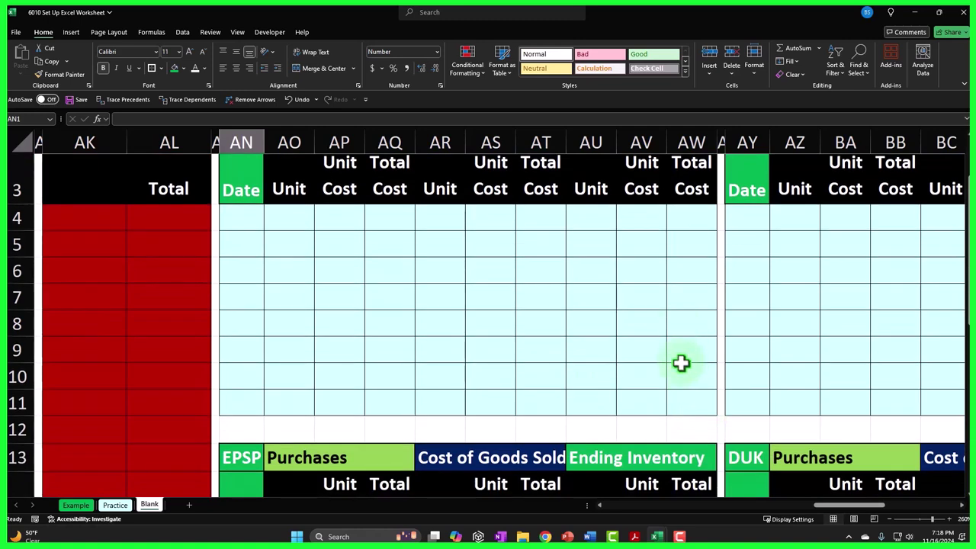
{"action": "scroll", "coordinate": [615, 375], "scroll_direction": "up", "scroll_amount": 1}
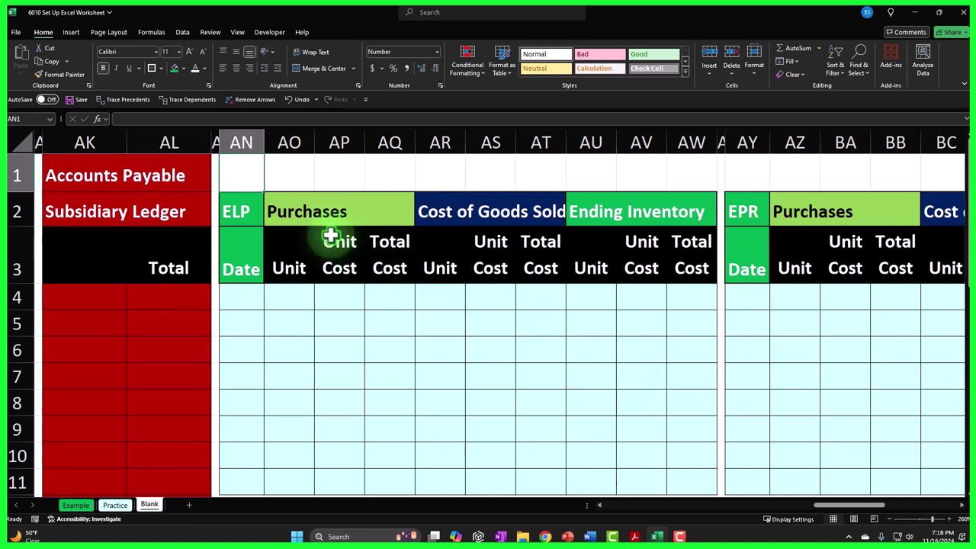
{"action": "type", "text": "="}
{"action": "scroll", "coordinate": [336, 234], "scroll_direction": "down", "scroll_amount": 2}
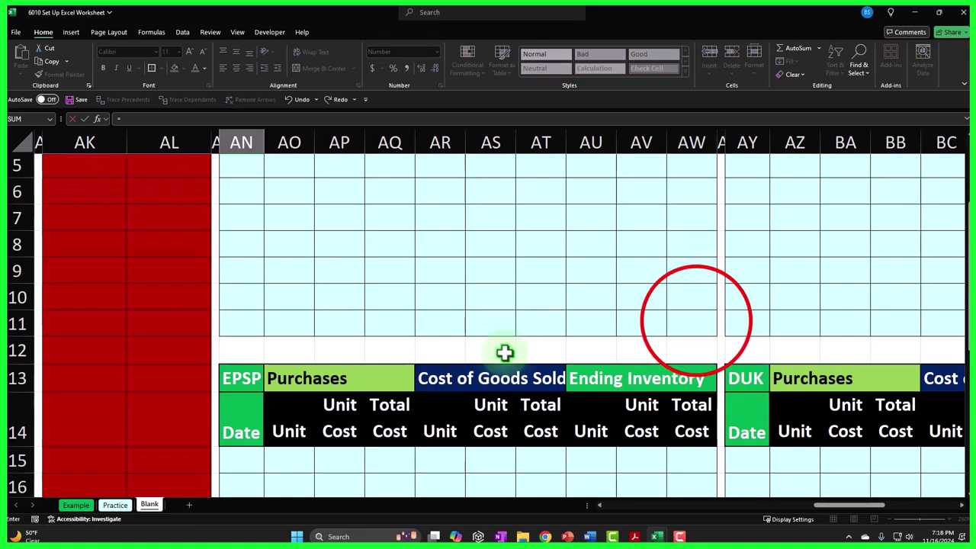
{"action": "left_click", "coordinate": [693, 321]}
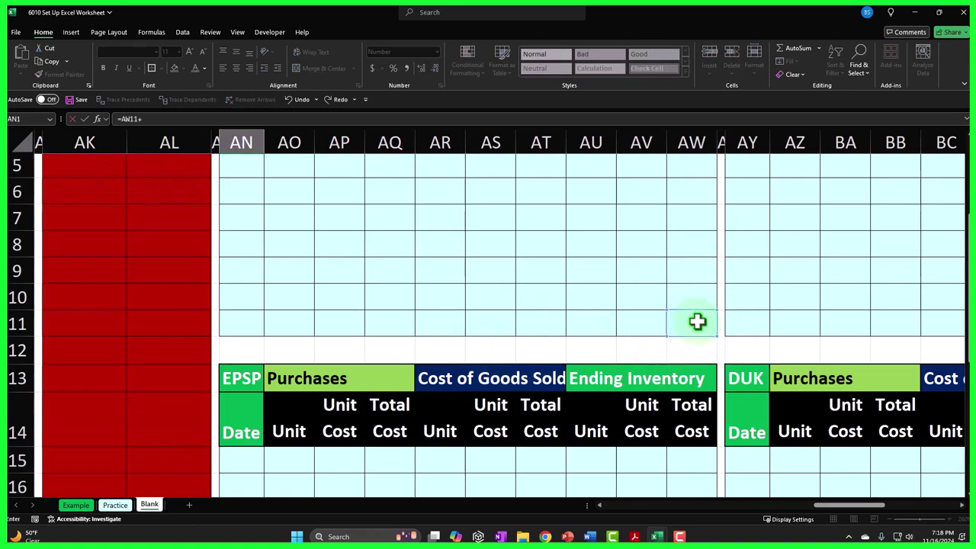
{"action": "type", "text": "+"}
{"action": "scroll", "coordinate": [697, 321], "scroll_direction": "down", "scroll_amount": 3}
{"action": "left_click", "coordinate": [698, 408]}
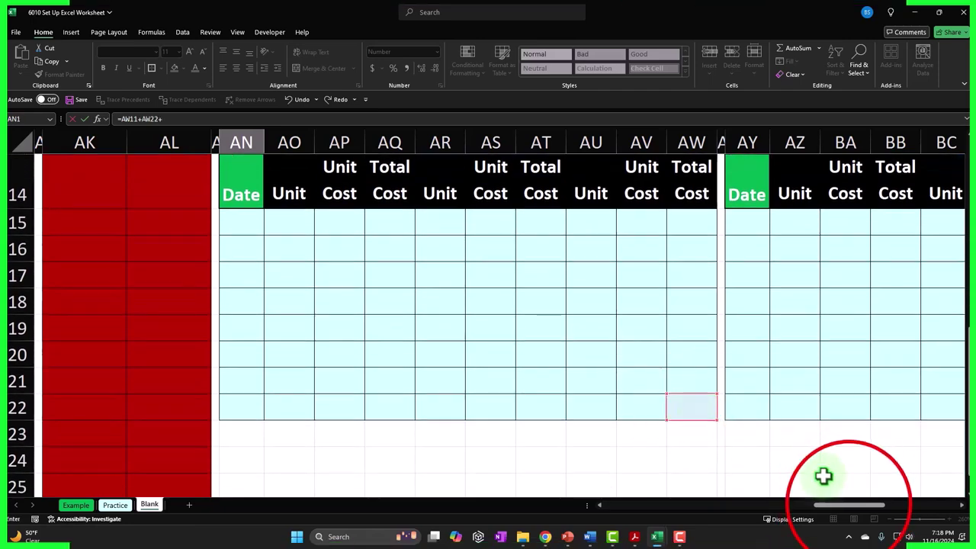
Step: Extend the formula with +BH11+BH22+BS11+BS22 and enter it
{"action": "left_click_drag", "start_coordinate": [850, 505], "coordinate": [889, 506]}
{"action": "scroll", "coordinate": [811, 420], "scroll_direction": "up", "scroll_amount": 3}
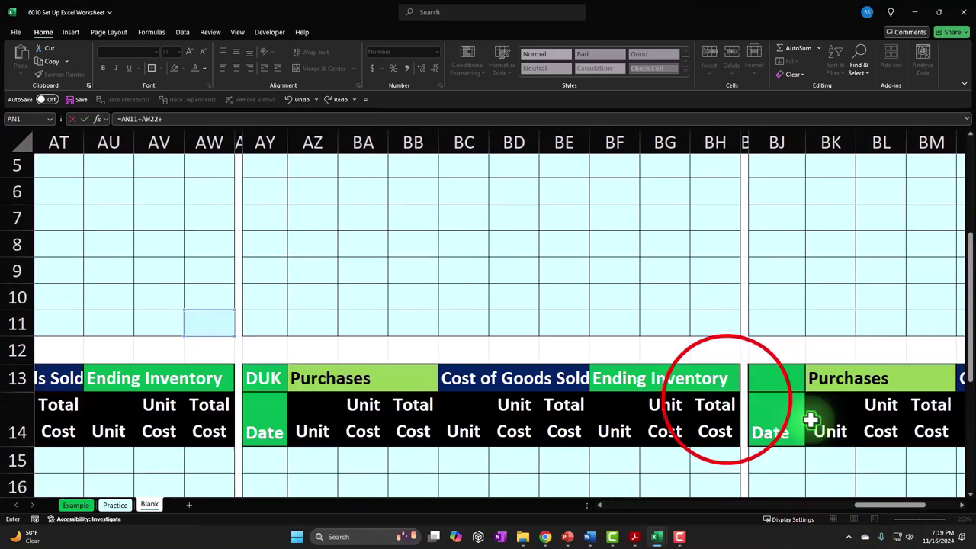
{"action": "scroll", "coordinate": [811, 420], "scroll_direction": "up", "scroll_amount": 1}
{"action": "left_click", "coordinate": [726, 401]}
{"action": "type", "text": "+"}
{"action": "scroll", "coordinate": [726, 400], "scroll_direction": "down", "scroll_amount": 4}
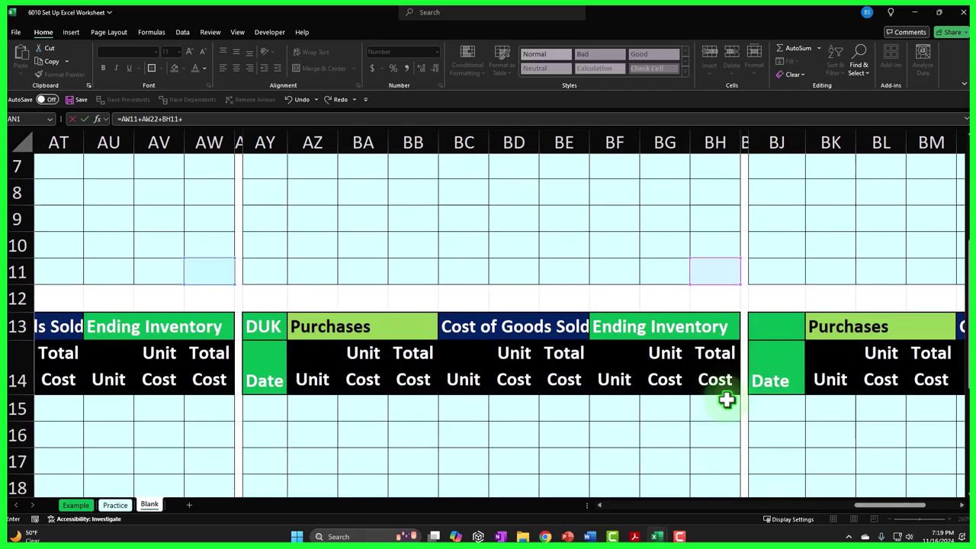
{"action": "left_click", "coordinate": [726, 402]}
{"action": "type", "text": "+"}
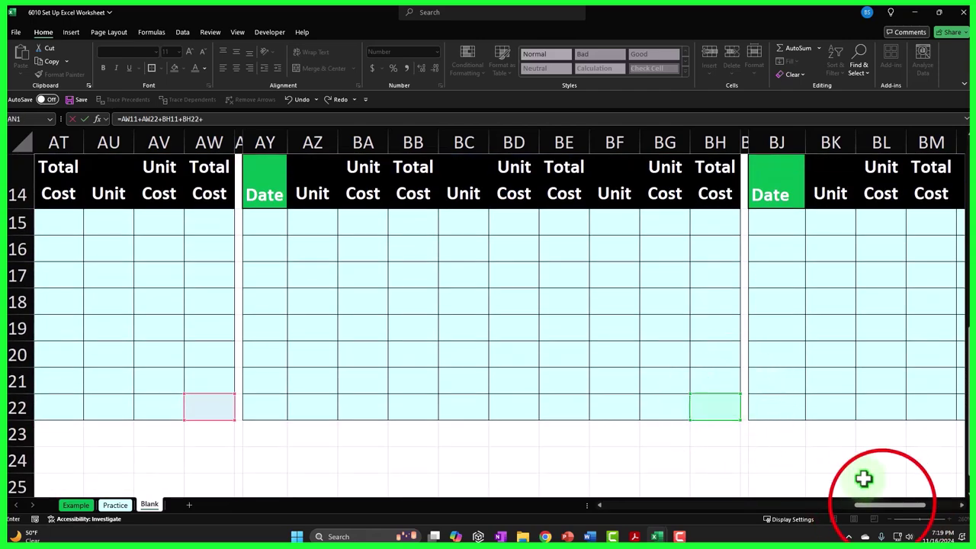
{"action": "left_click_drag", "start_coordinate": [875, 506], "coordinate": [908, 506]}
{"action": "scroll", "coordinate": [902, 465], "scroll_direction": "up", "scroll_amount": 3}
{"action": "left_click", "coordinate": [851, 323]}
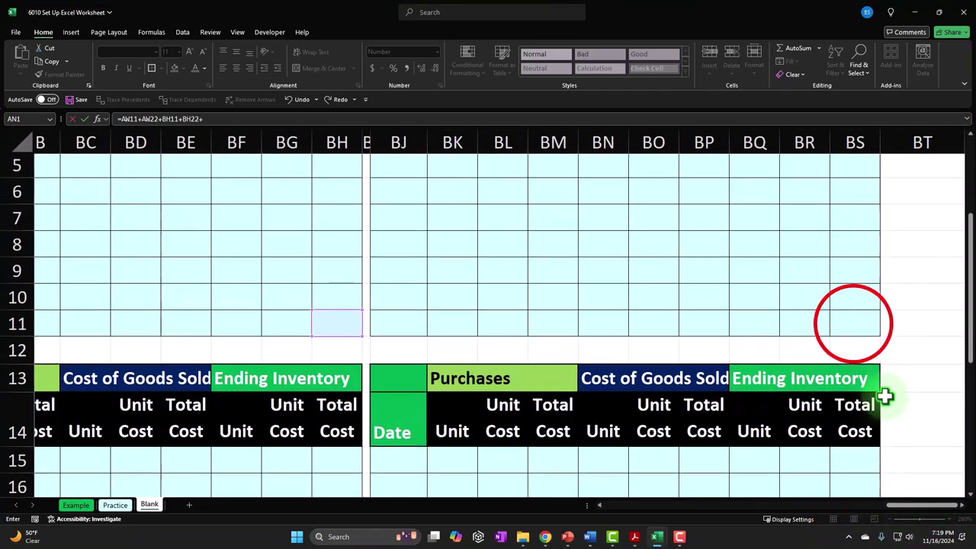
{"action": "scroll", "coordinate": [854, 322], "scroll_direction": "up", "scroll_amount": 2}
{"action": "type", "text": "+"}
{"action": "scroll", "coordinate": [928, 358], "scroll_direction": "down", "scroll_amount": 5}
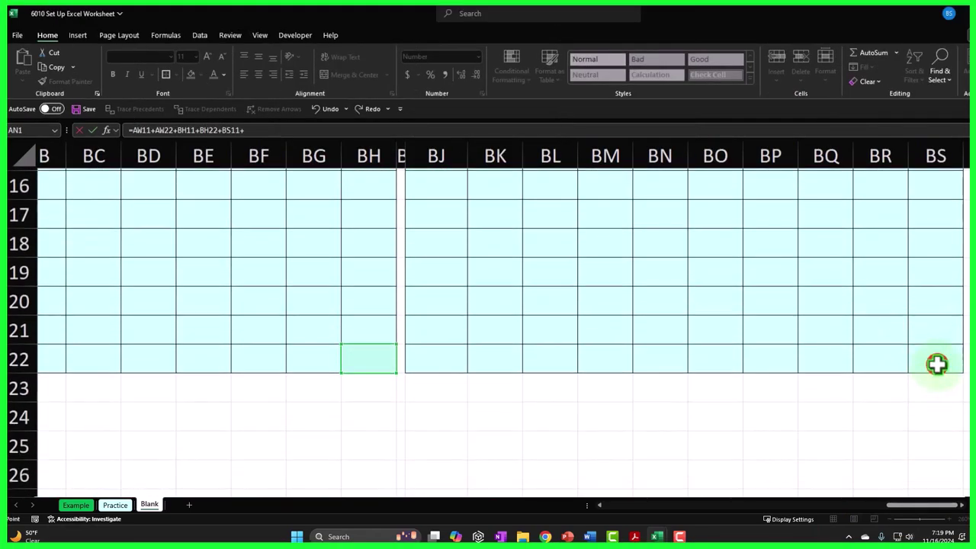
{"action": "left_click", "coordinate": [938, 364]}
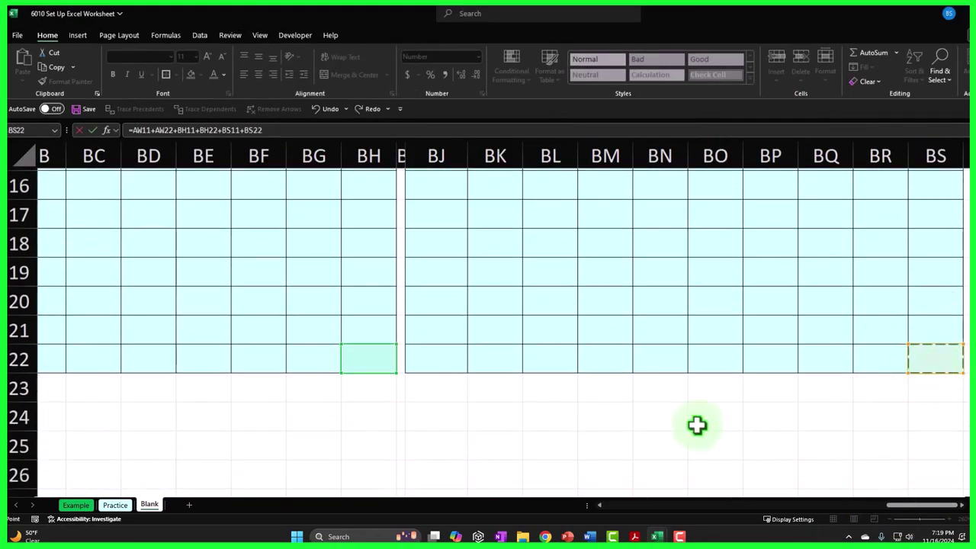
{"action": "scroll", "coordinate": [695, 420], "scroll_direction": "up", "scroll_amount": 5}
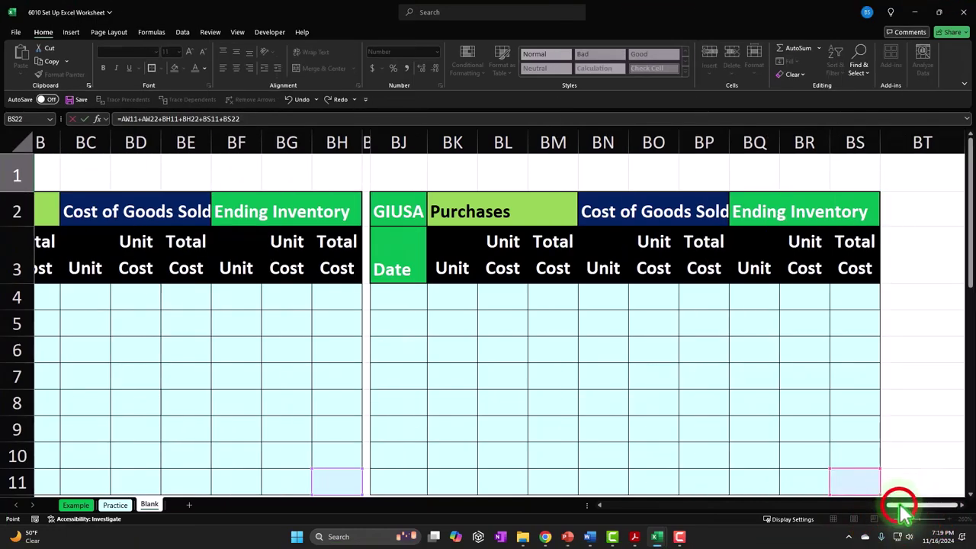
{"action": "left_click_drag", "start_coordinate": [896, 511], "coordinate": [816, 519]}
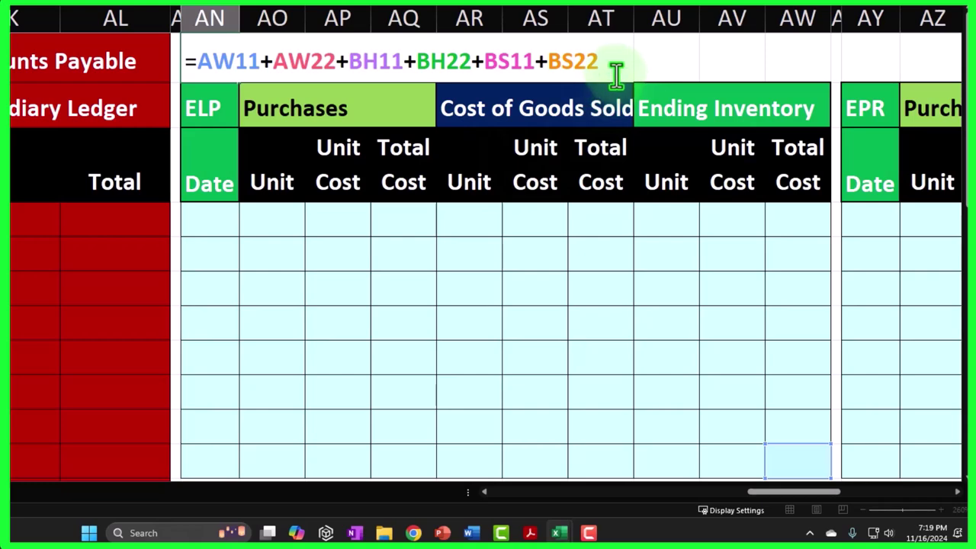
{"action": "key", "text": "Return"}
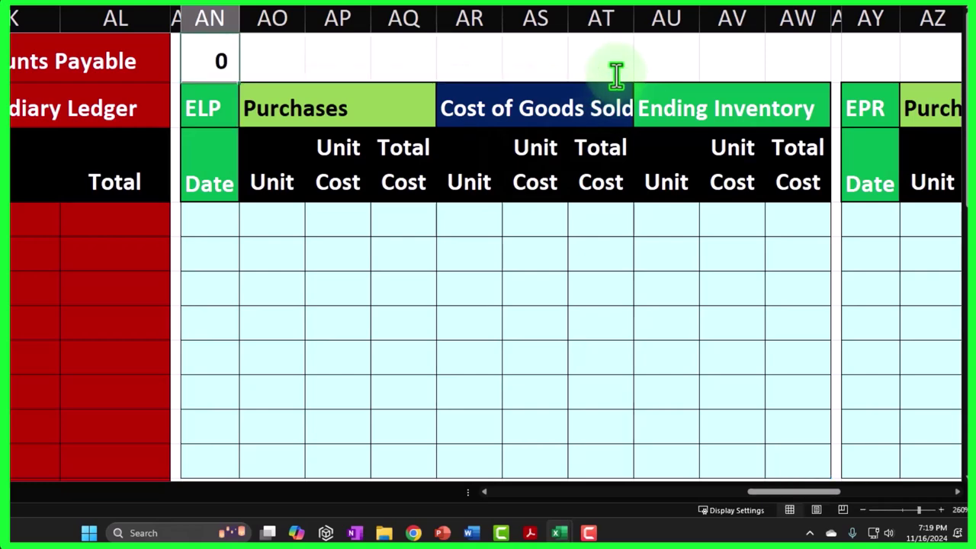
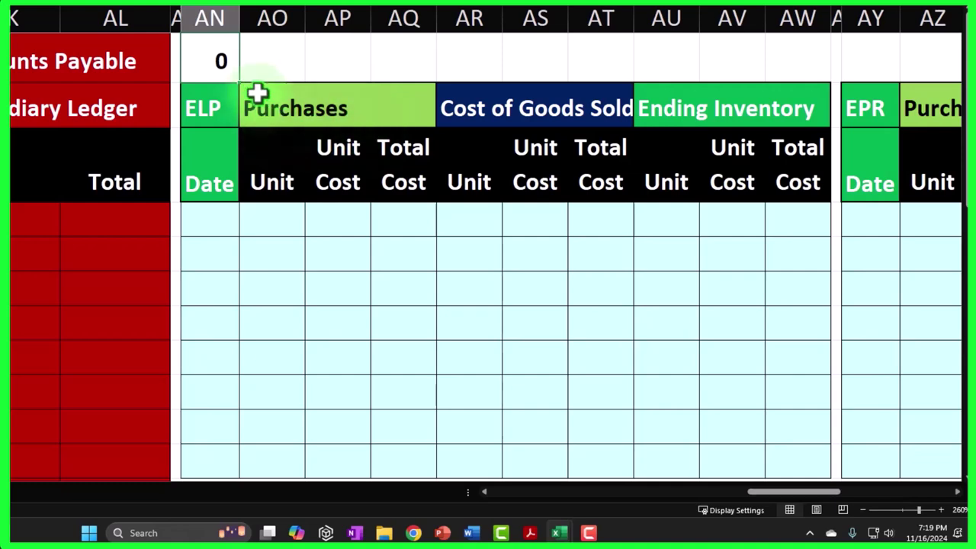
Step: Open the Format Cells settings for AN1 and close them without changes
{"action": "right_click", "coordinate": [228, 55]}
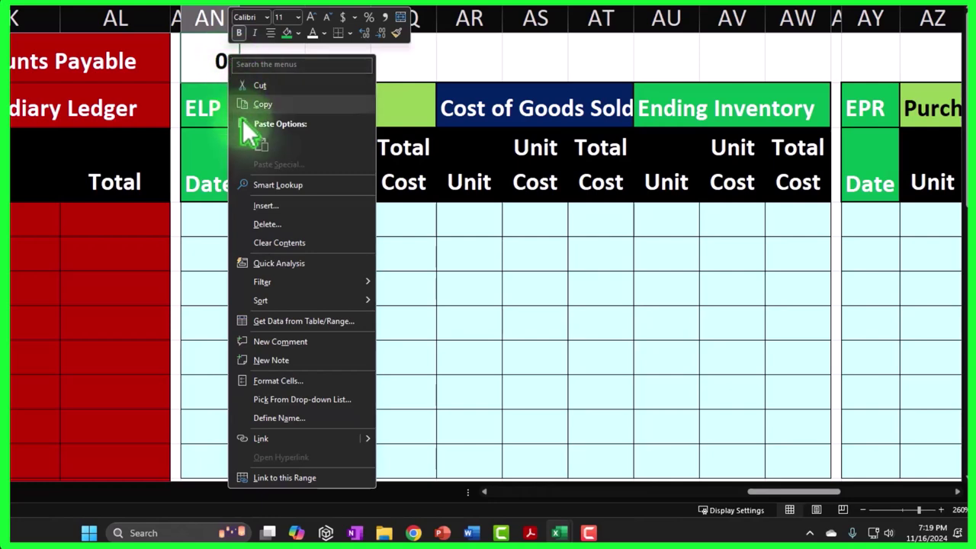
{"action": "left_click", "coordinate": [290, 383]}
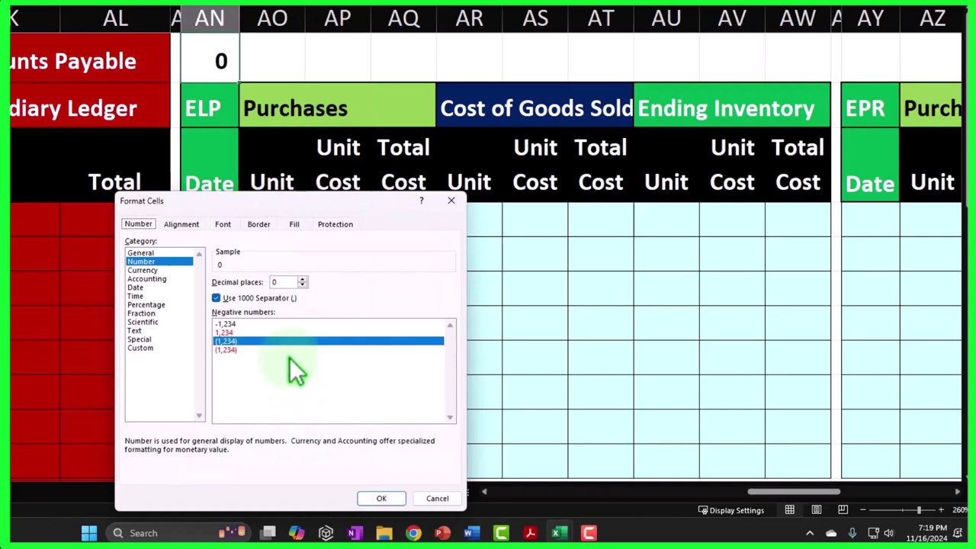
{"action": "left_click", "coordinate": [452, 201]}
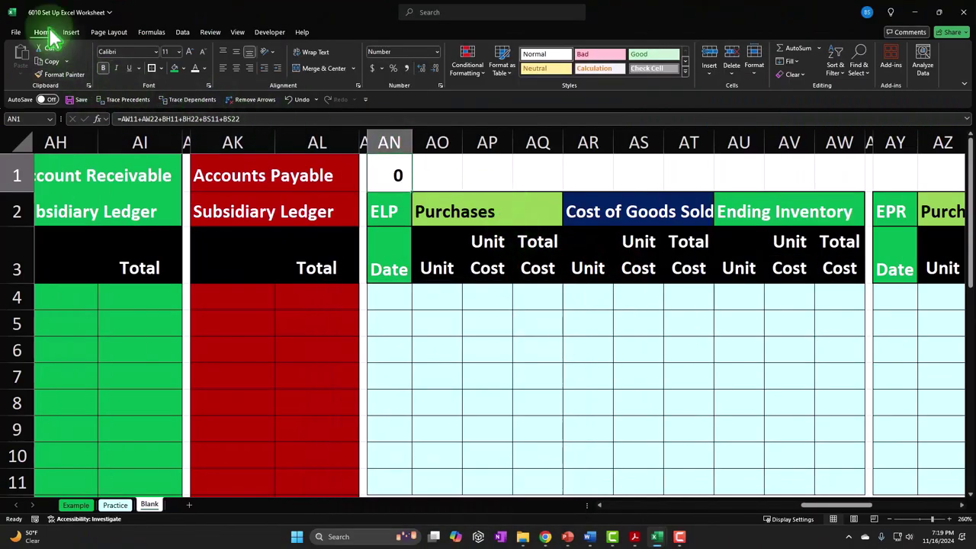
Step: Add a Between -2 and 2 rule to AN1 with Green Fill with Dark Green Text
{"action": "left_click", "coordinate": [467, 67]}
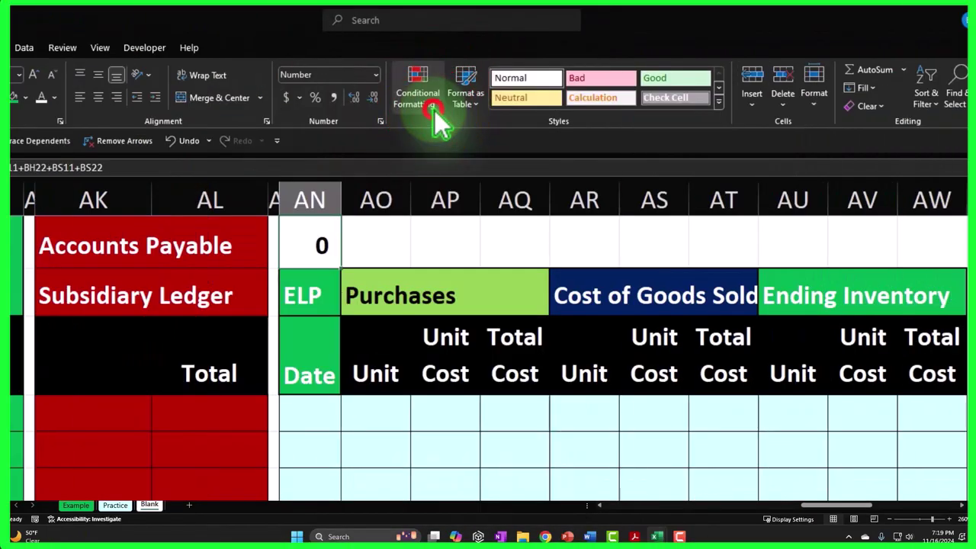
{"action": "mouse_move", "coordinate": [494, 136]}
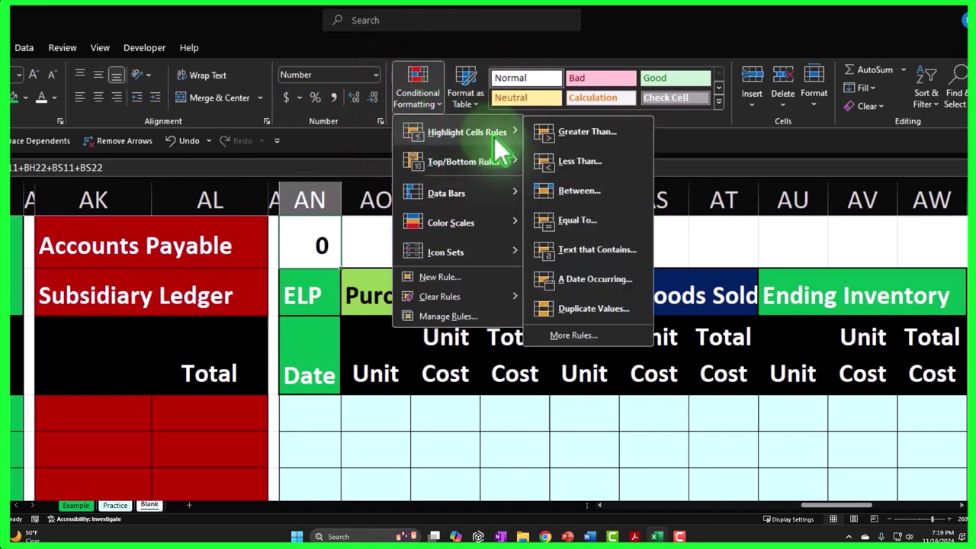
{"action": "left_click", "coordinate": [579, 190]}
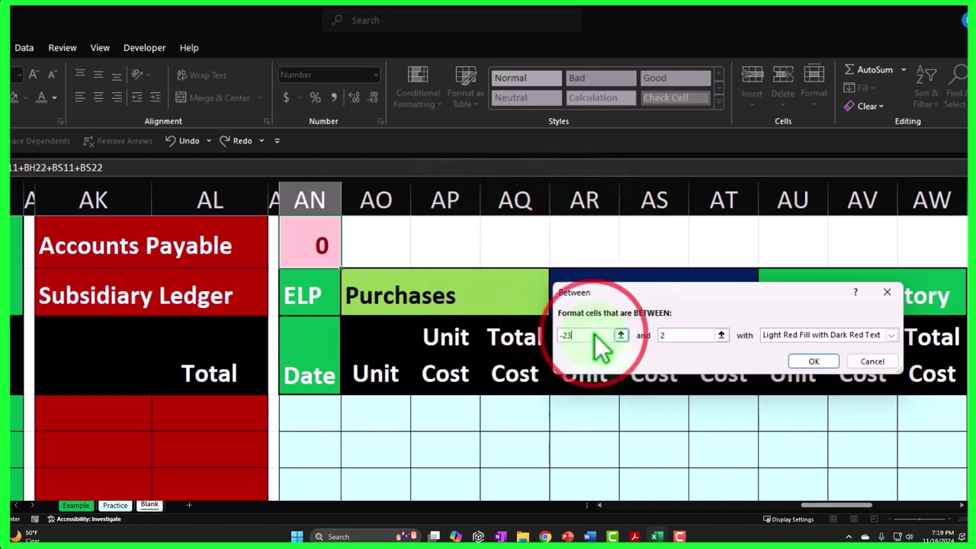
{"action": "key", "text": "BackSpace"}
{"action": "key", "text": "Tab"}
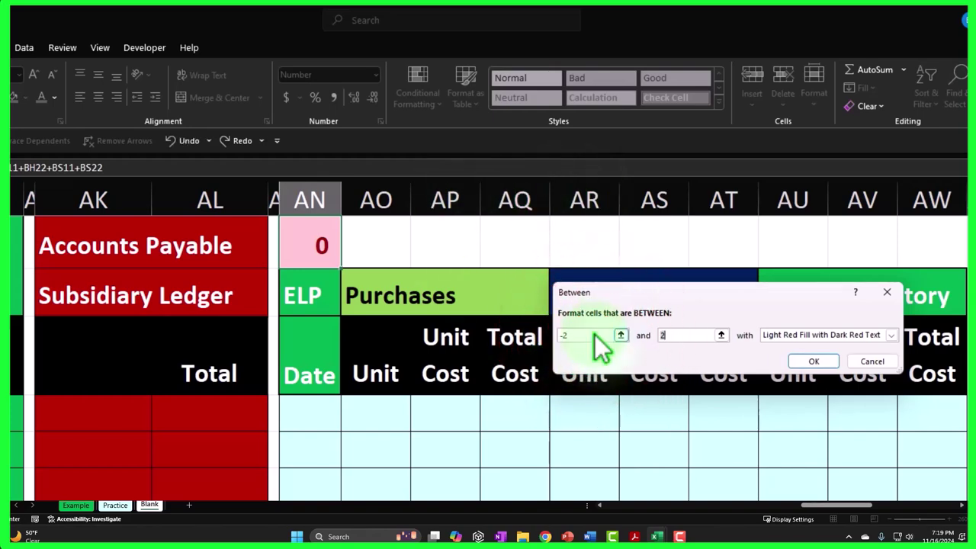
{"action": "left_click", "coordinate": [891, 335]}
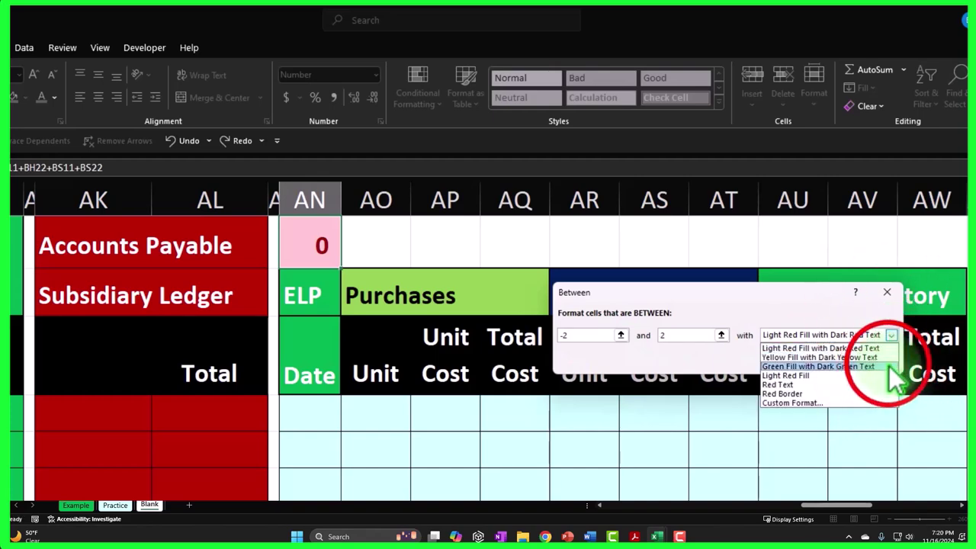
{"action": "left_click", "coordinate": [889, 367]}
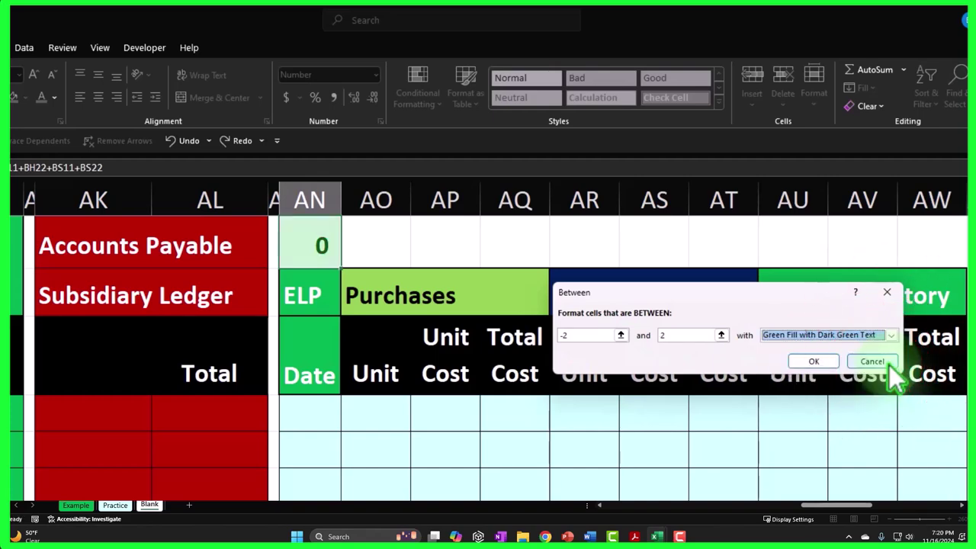
{"action": "left_click", "coordinate": [829, 363]}
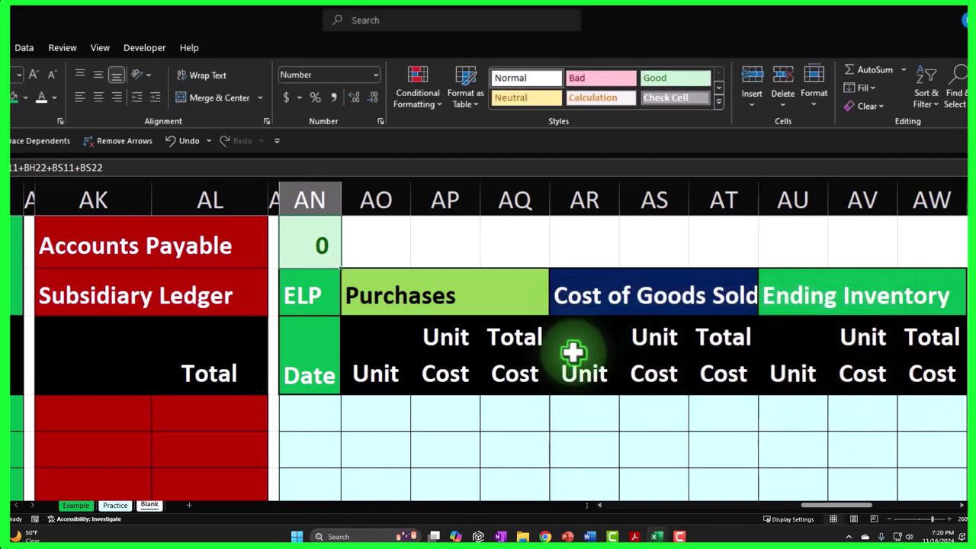
Step: Add a Greater Than 2 highlight rule with red formatting to AN1
{"action": "right_click", "coordinate": [293, 241]}
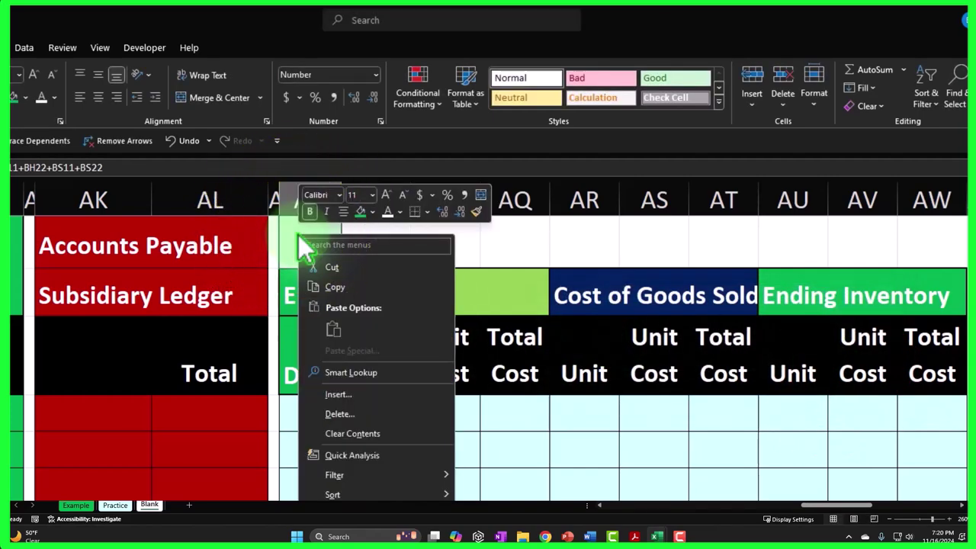
{"action": "key", "text": "Escape"}
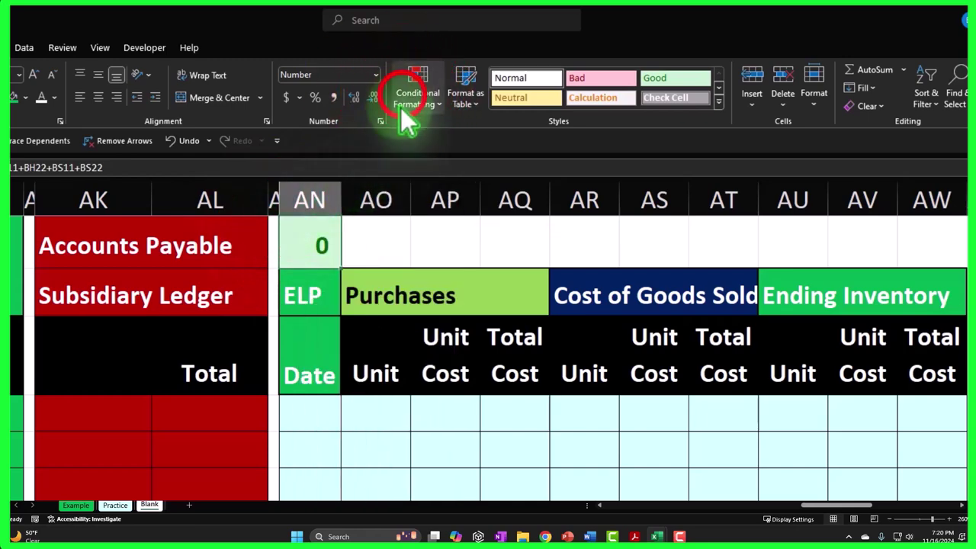
{"action": "left_click", "coordinate": [416, 93]}
{"action": "mouse_move", "coordinate": [418, 133]}
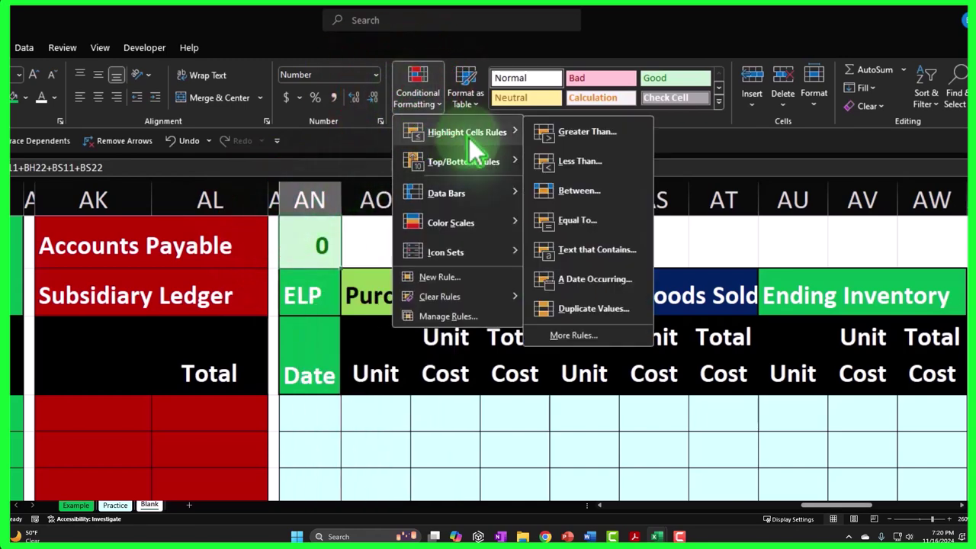
{"action": "left_click", "coordinate": [571, 142]}
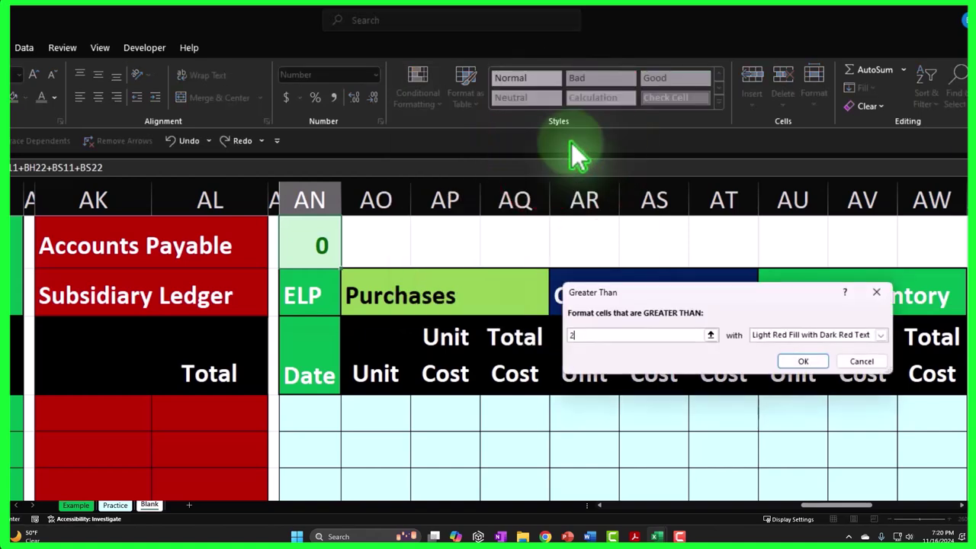
{"action": "key", "text": "Tab"}
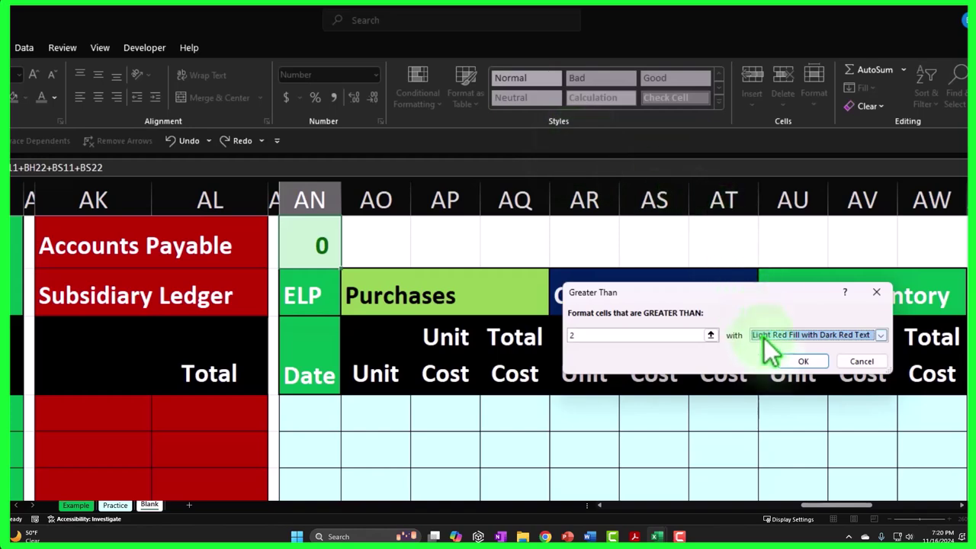
{"action": "left_click", "coordinate": [803, 362]}
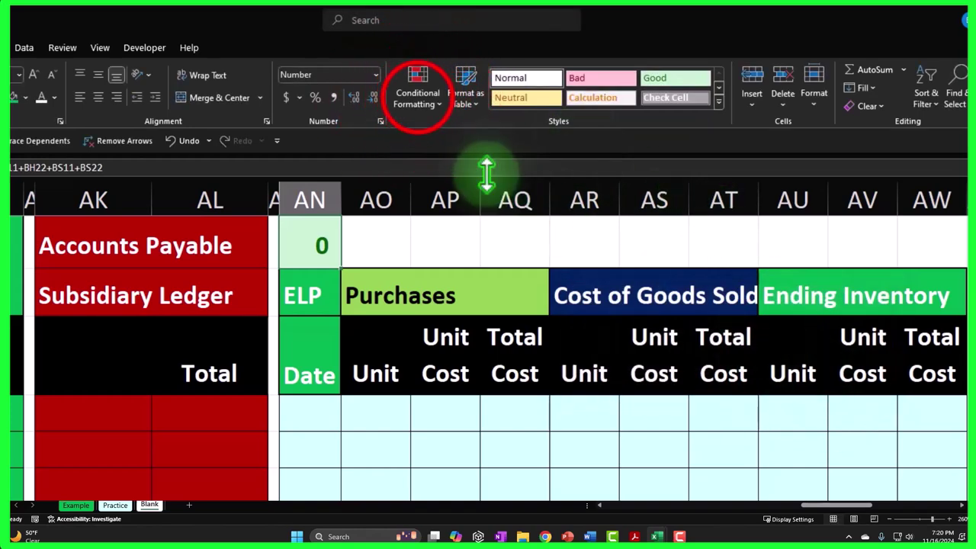
Step: Add a Less Than -2 red rule, test AN1 with -3, then undo it
{"action": "left_click", "coordinate": [418, 95]}
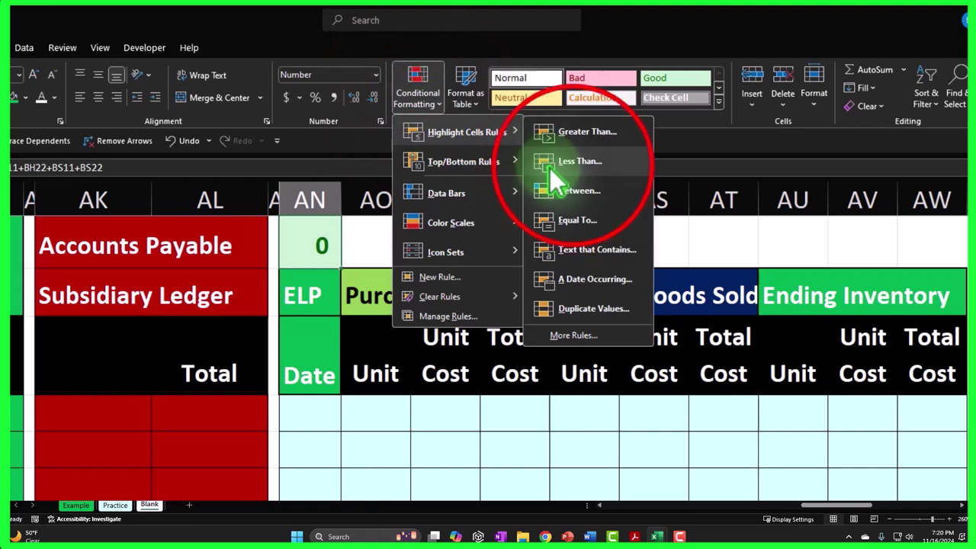
{"action": "left_click", "coordinate": [572, 163]}
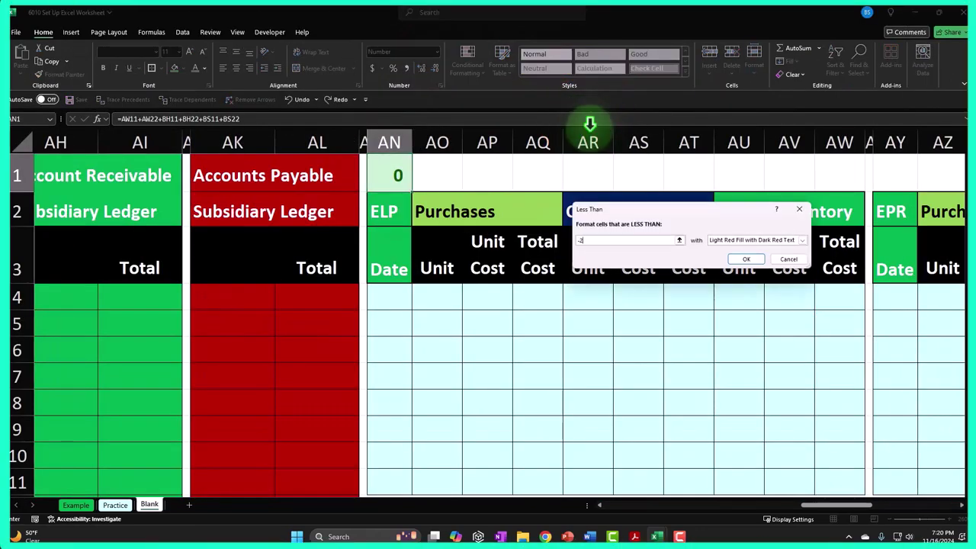
{"action": "left_click", "coordinate": [749, 260]}
{"action": "left_click", "coordinate": [399, 171]}
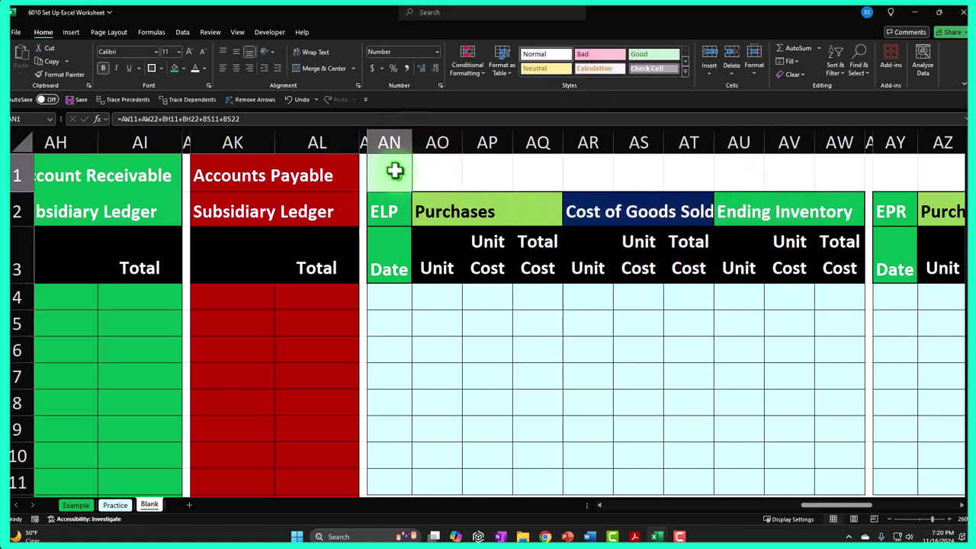
{"action": "key", "text": "Return"}
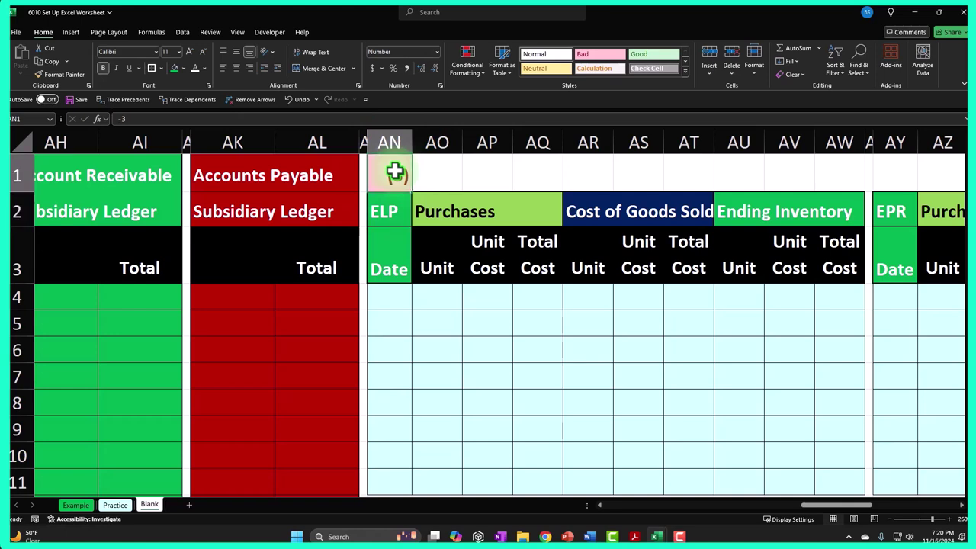
{"action": "left_click", "coordinate": [302, 100]}
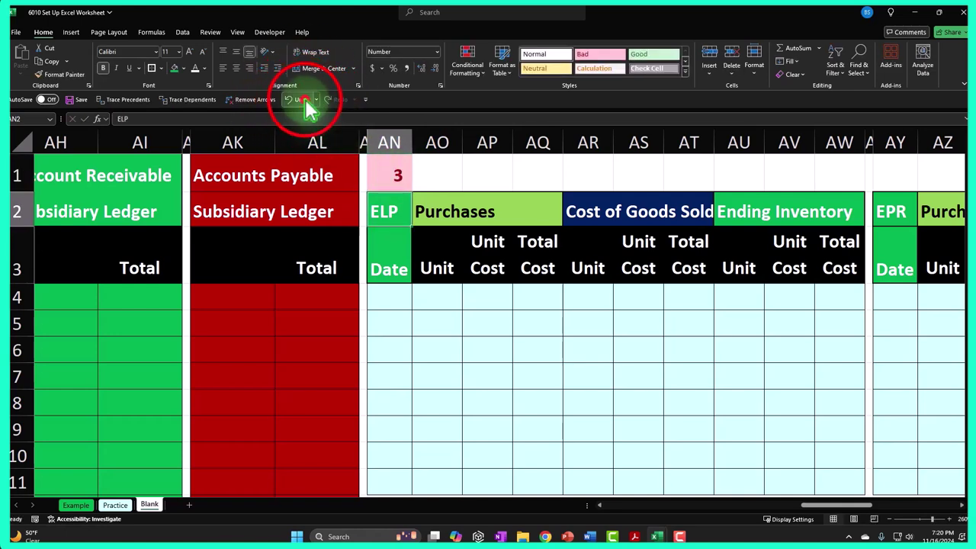
{"action": "left_click", "coordinate": [423, 200]}
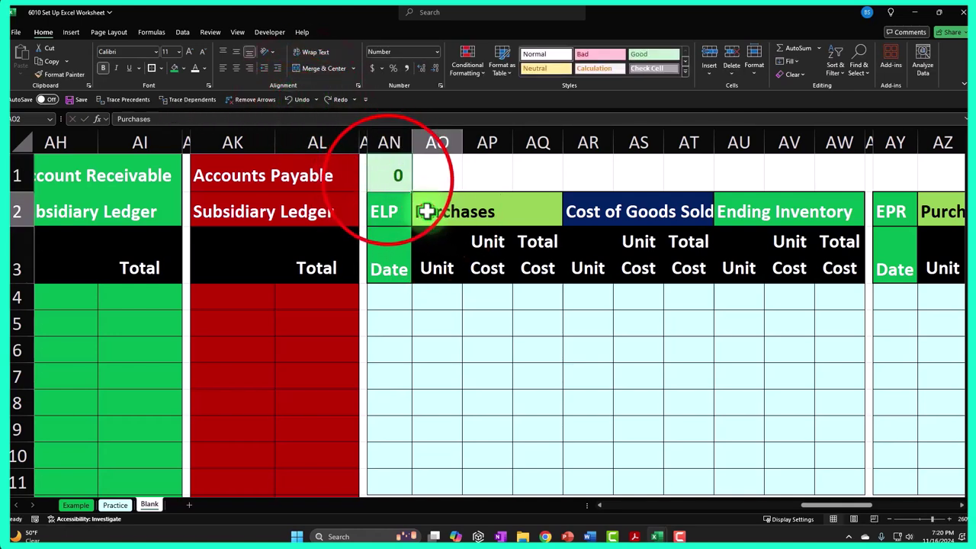
Step: Apply All Borders to cell AN1
{"action": "left_click", "coordinate": [387, 178]}
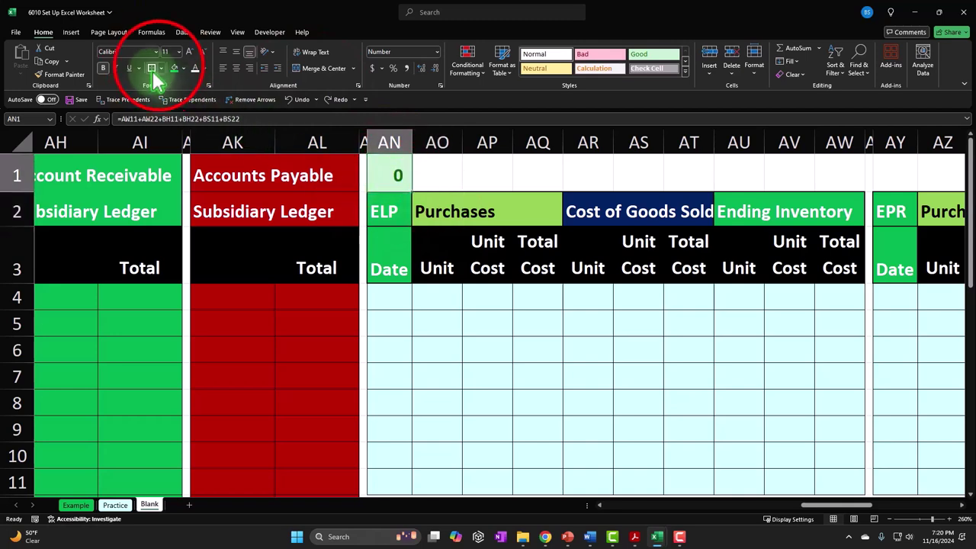
{"action": "left_click", "coordinate": [161, 68]}
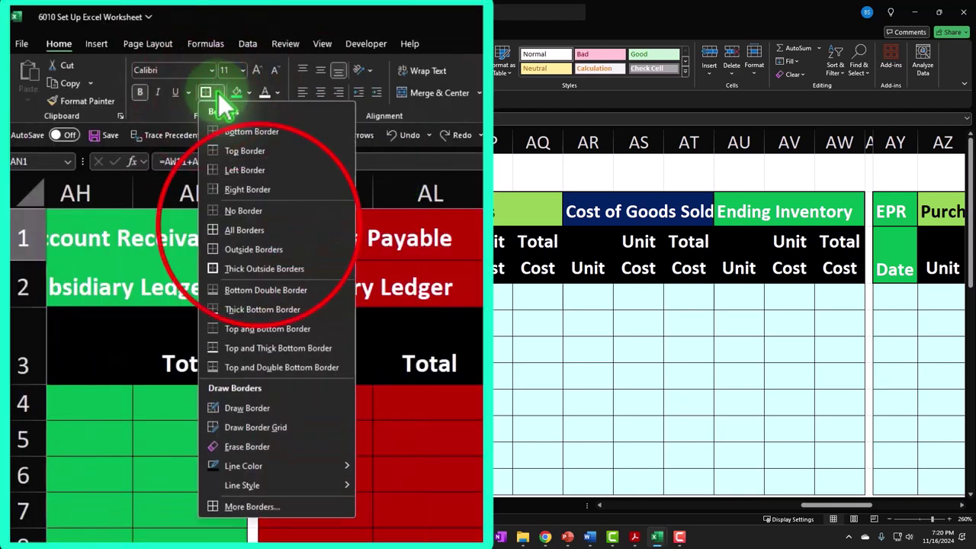
{"action": "left_click", "coordinate": [260, 228]}
Step: Enter 'Inventory Subsidiary Ledger' in AO1, fill AO1:AW1 black, and copy AO1
{"action": "left_click", "coordinate": [432, 182]}
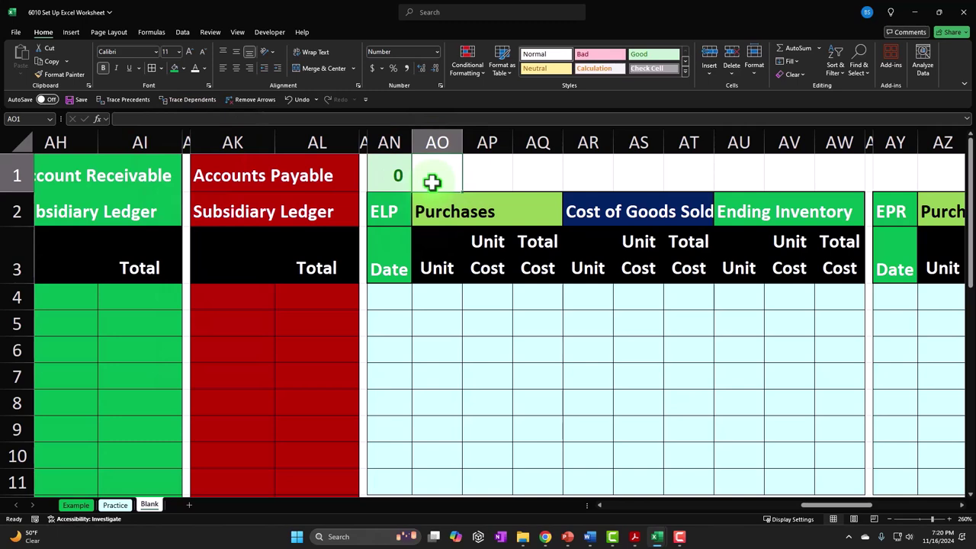
{"action": "type", "text": "Inventory Subsidiary Ledger"}
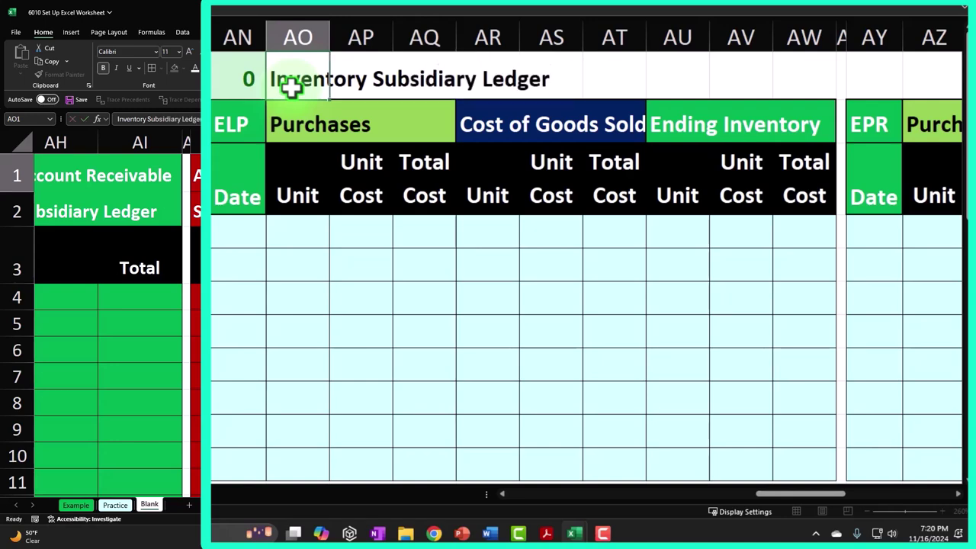
{"action": "key", "text": "Return"}
{"action": "left_click_drag", "start_coordinate": [291, 76], "coordinate": [803, 74]}
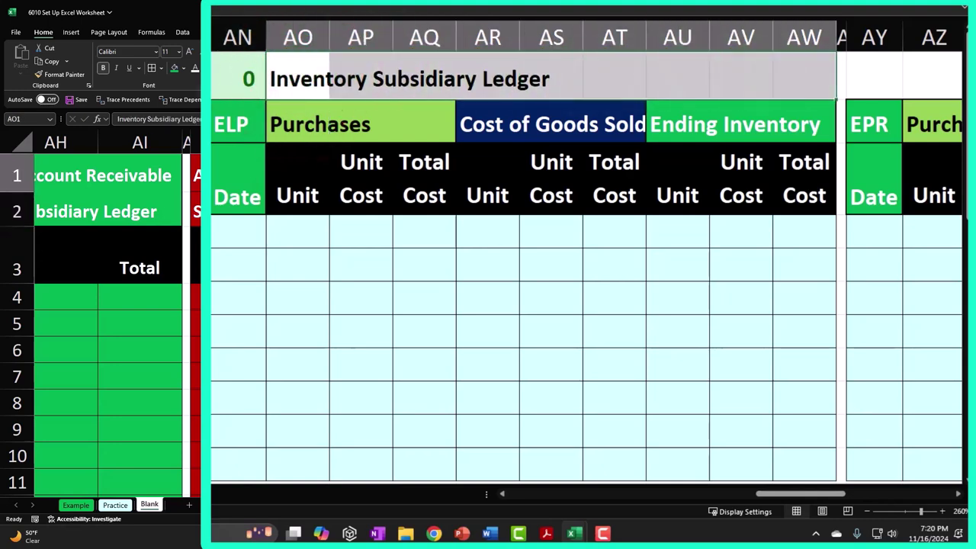
{"action": "left_click", "coordinate": [184, 69]}
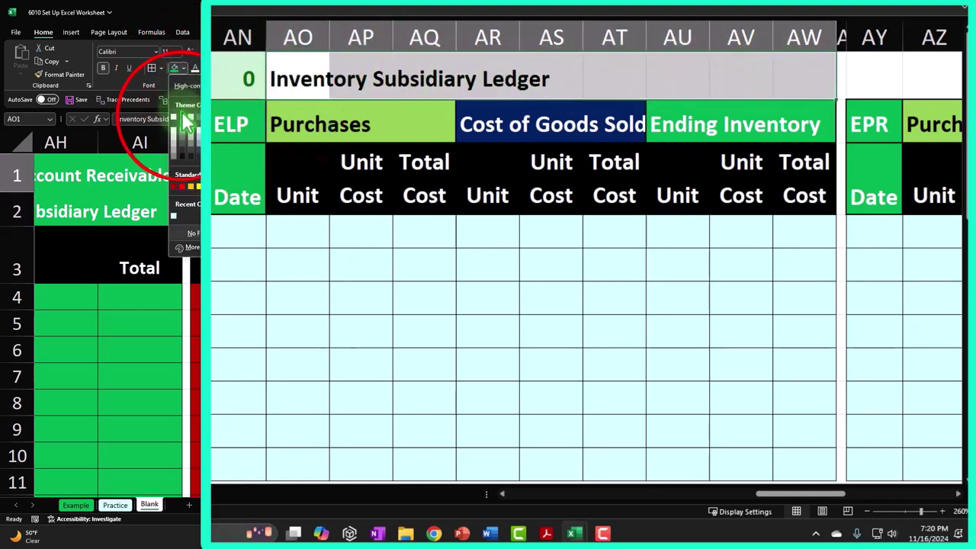
{"action": "left_click", "coordinate": [183, 122]}
{"action": "left_click", "coordinate": [287, 78]}
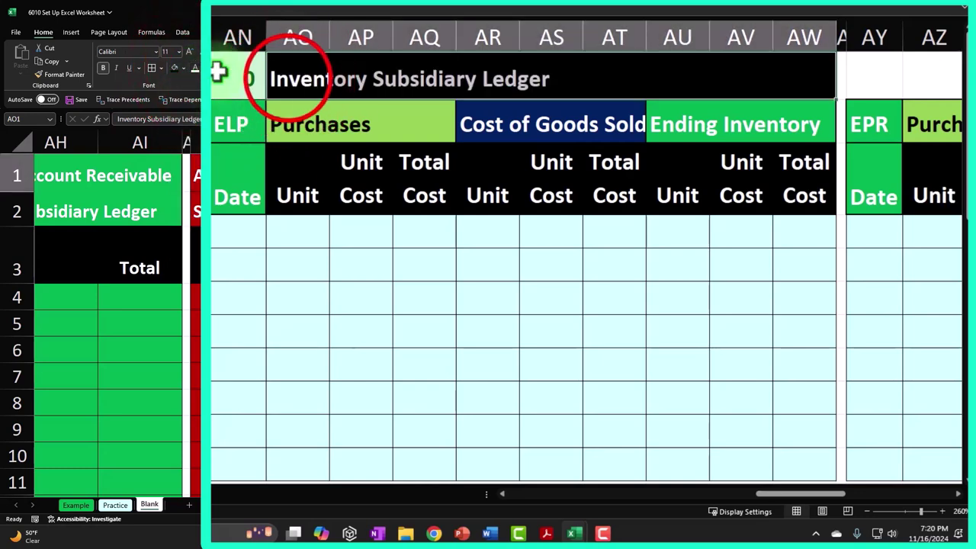
{"action": "key", "text": "ctrl+c"}
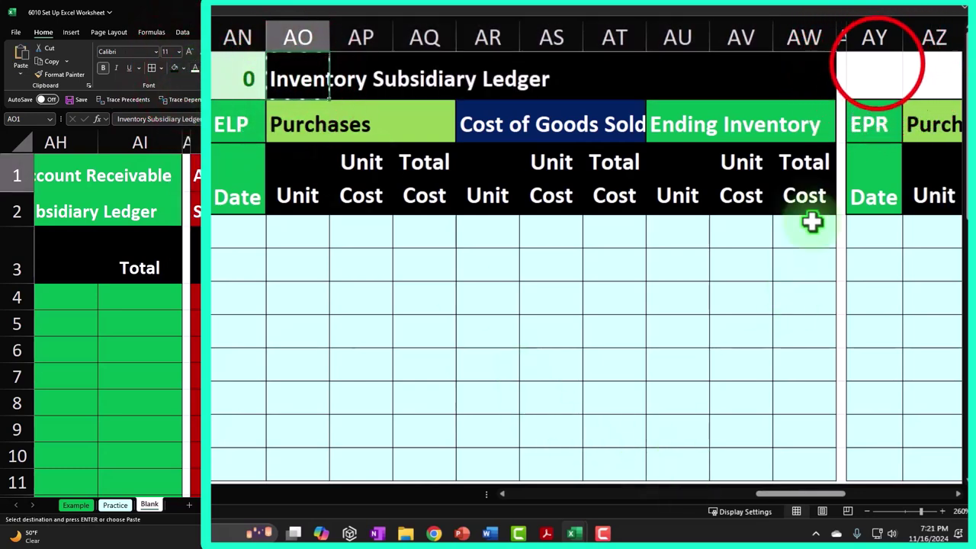
Step: Link AY1 to the first ledger title with the formula =AP1
{"action": "left_click", "coordinate": [877, 65]}
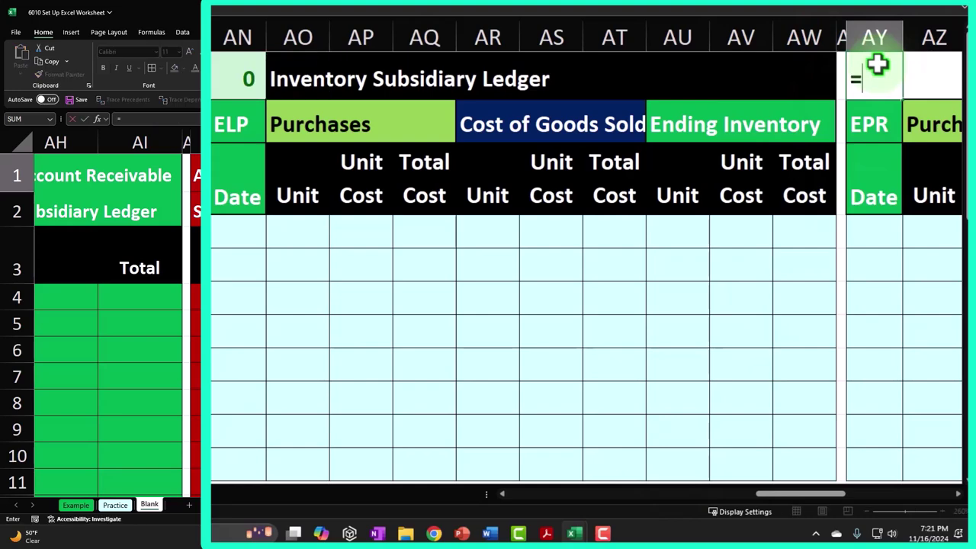
{"action": "type", "text": "="}
{"action": "key", "text": "Left"}
{"action": "key", "text": "Left"}
{"action": "key", "text": "Left"}
{"action": "key", "text": "Left"}
{"action": "key", "text": "Left"}
{"action": "key", "text": "Left"}
{"action": "key", "text": "Left"}
{"action": "key", "text": "Left"}
{"action": "key", "text": "Left"}
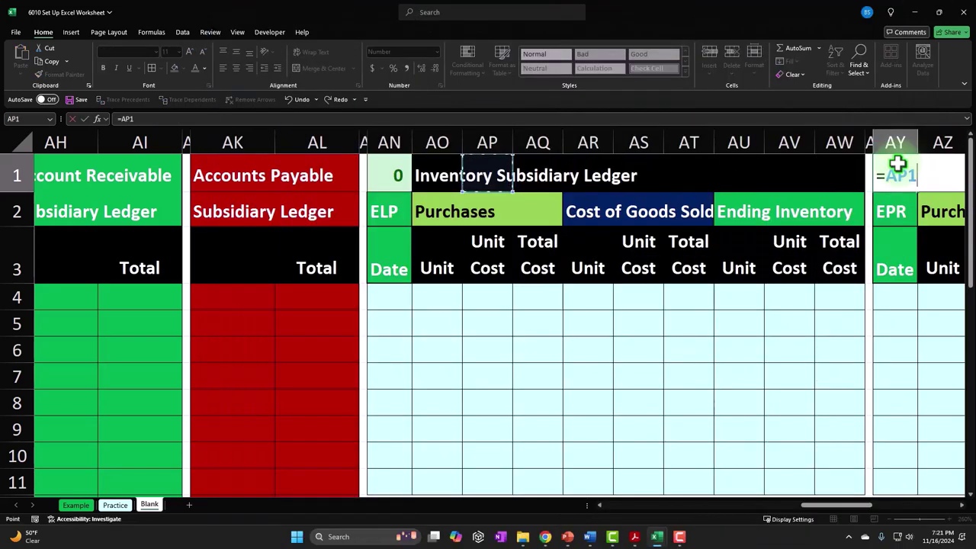
{"action": "key", "text": "Return"}
Step: Link BJ1 to the second ledger title with the formula =+AY1
{"action": "key", "text": "Right"}
{"action": "key", "text": "Right"}
{"action": "key", "text": "Right"}
{"action": "key", "text": "Right"}
{"action": "key", "text": "Right"}
{"action": "key", "text": "Right"}
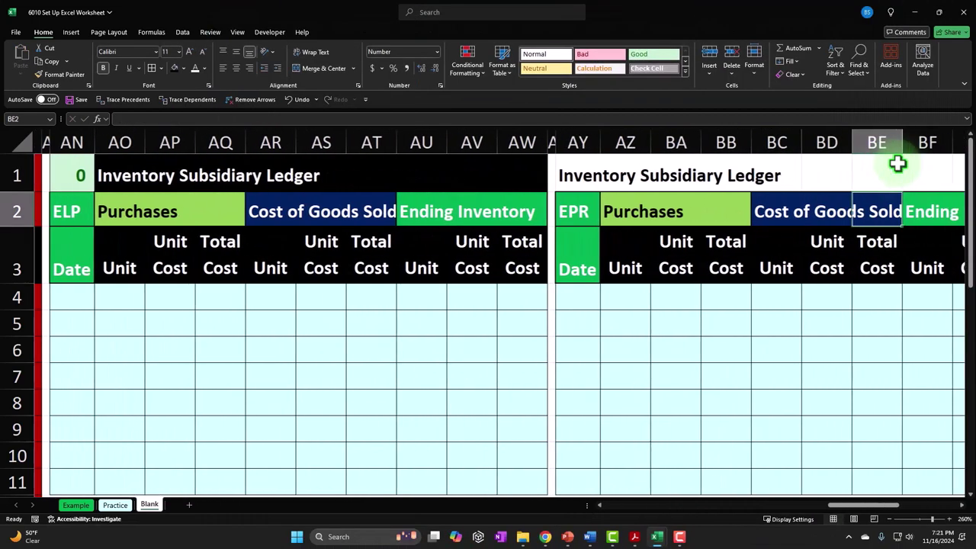
{"action": "key", "text": "Right"}
{"action": "key", "text": "Right"}
{"action": "key", "text": "Right"}
{"action": "key", "text": "Right"}
{"action": "key", "text": "Right"}
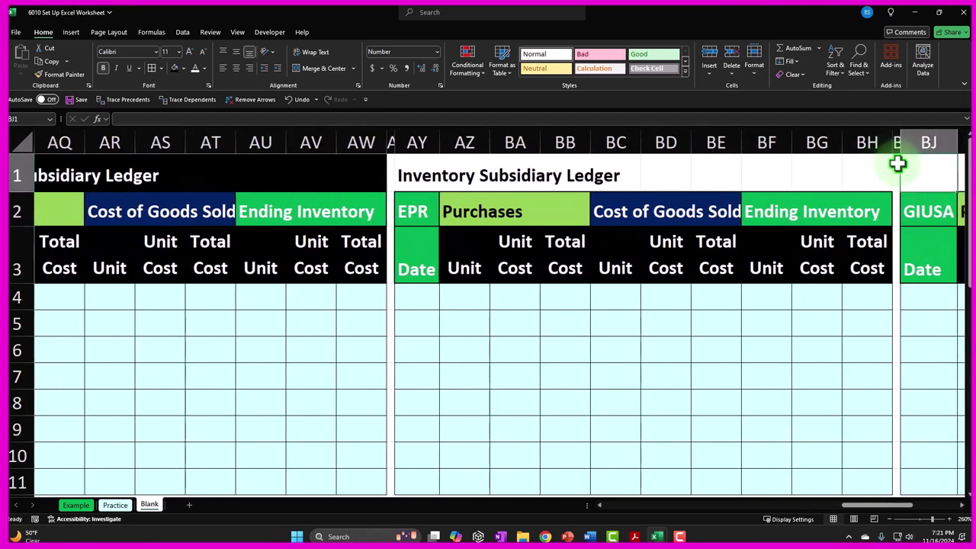
{"action": "type", "text": "+BA1"}
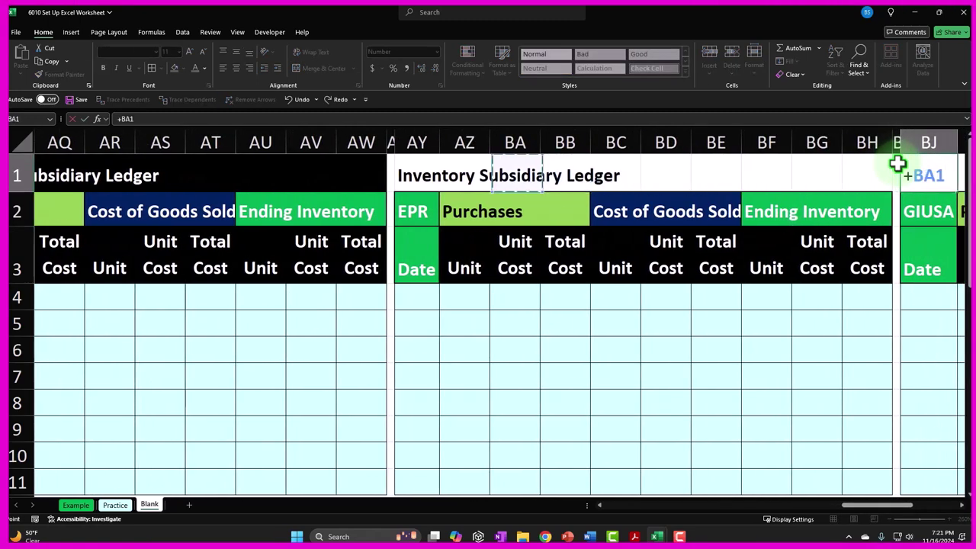
{"action": "key", "text": "Return"}
{"action": "key", "text": "Right"}
{"action": "key", "text": "Right"}
{"action": "key", "text": "Right"}
{"action": "key", "text": "Right"}
{"action": "key", "text": "Right"}
{"action": "key", "text": "Right"}
{"action": "key", "text": "Right"}
{"action": "key", "text": "Right"}
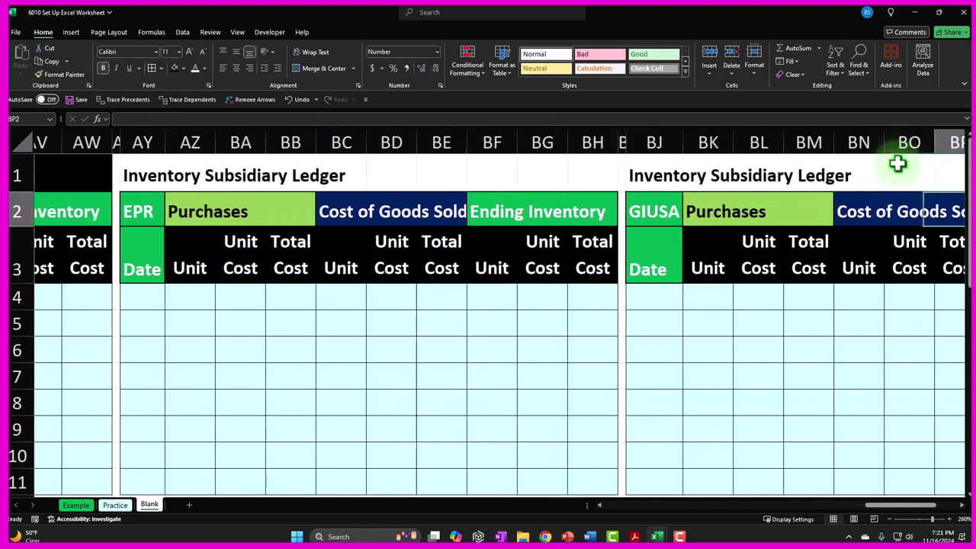
{"action": "key", "text": "Right"}
{"action": "key", "text": "Right"}
{"action": "key", "text": "Left"}
{"action": "key", "text": "Left"}
{"action": "key", "text": "Left"}
{"action": "key", "text": "Left"}
{"action": "key", "text": "Left"}
{"action": "key", "text": "Left"}
{"action": "key", "text": "Left"}
{"action": "key", "text": "Left"}
{"action": "key", "text": "Left"}
{"action": "key", "text": "Left"}
{"action": "key", "text": "Left"}
{"action": "key", "text": "Left"}
{"action": "key", "text": "Left"}
{"action": "key", "text": "Left"}
{"action": "key", "text": "Left"}
{"action": "key", "text": "Left"}
{"action": "key", "text": "Left"}
{"action": "key", "text": "Left"}
{"action": "key", "text": "Left"}
{"action": "key", "text": "Left"}
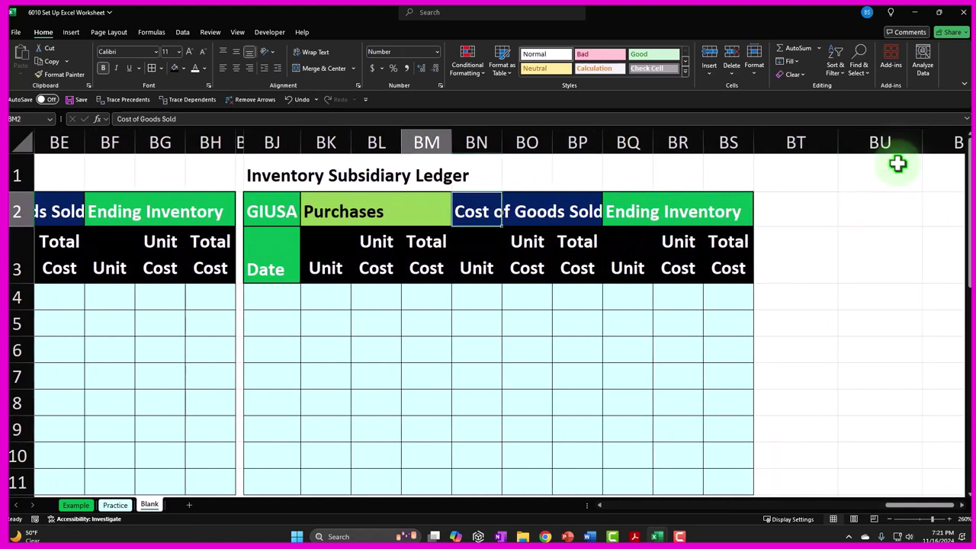
{"action": "key", "text": "Left"}
{"action": "key", "text": "Left"}
{"action": "key", "text": "Left"}
{"action": "key", "text": "Left"}
{"action": "key", "text": "Left"}
{"action": "key", "text": "Left"}
{"action": "key", "text": "Left"}
{"action": "key", "text": "Left"}
{"action": "key", "text": "Left"}
{"action": "key", "text": "Left"}
{"action": "key", "text": "Left"}
{"action": "key", "text": "Left"}
{"action": "key", "text": "Left"}
{"action": "key", "text": "Left"}
{"action": "key", "text": "Left"}
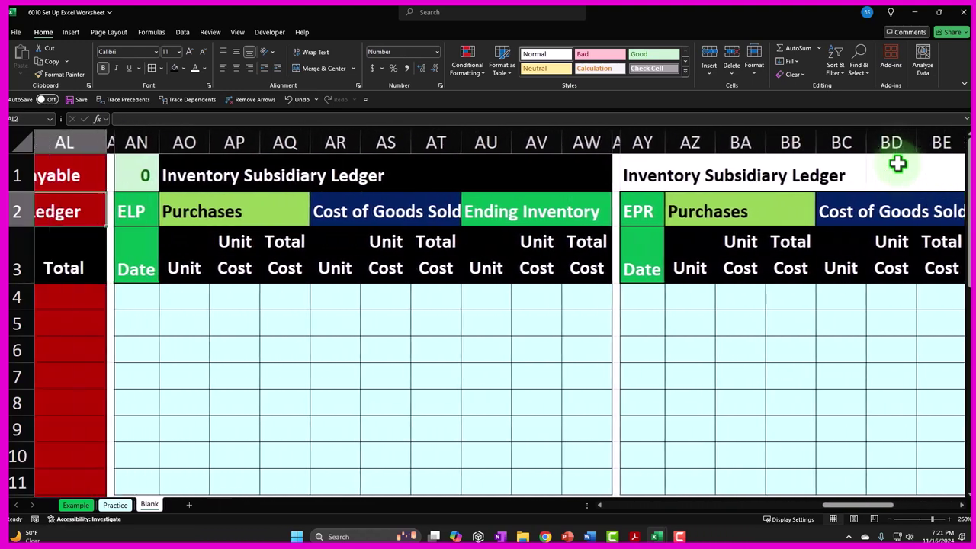
{"action": "key", "text": "Left"}
{"action": "key", "text": "Left"}
{"action": "key", "text": "Left"}
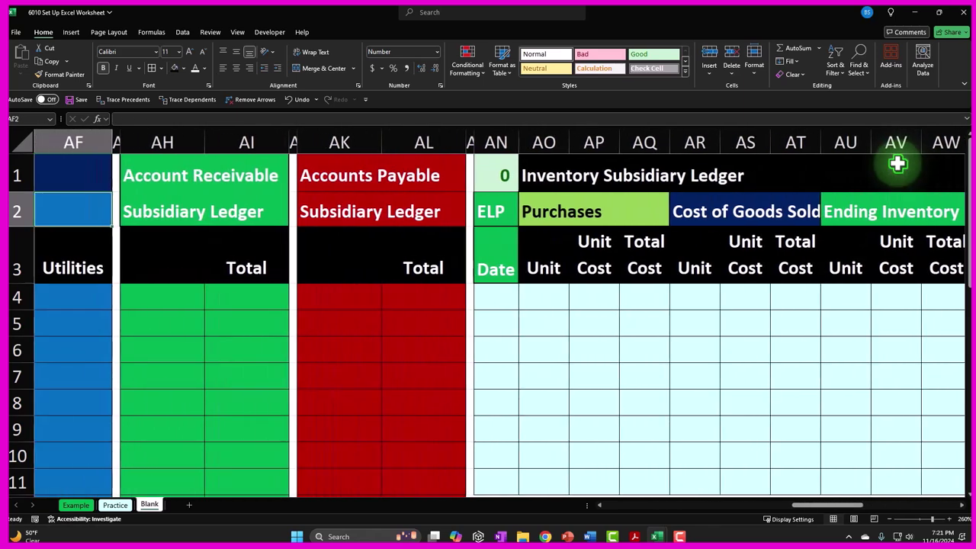
Step: Fill the first ledger title bar AO1:AW1 green
{"action": "left_click_drag", "start_coordinate": [538, 176], "coordinate": [862, 176]}
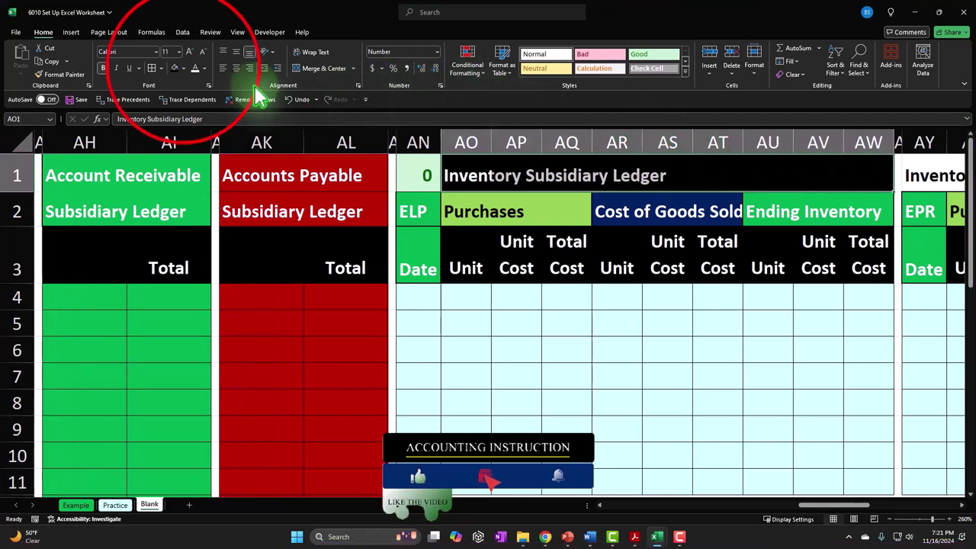
{"action": "left_click", "coordinate": [182, 68]}
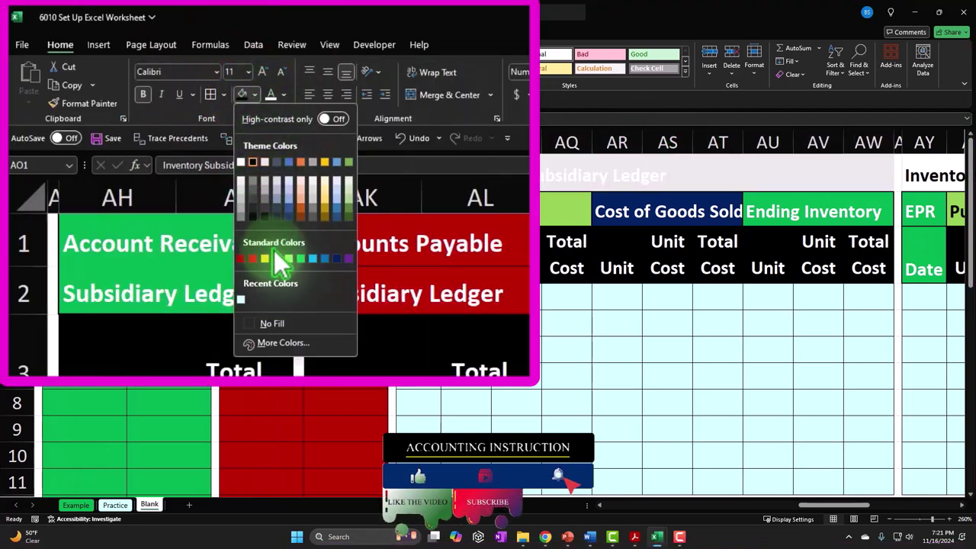
{"action": "left_click", "coordinate": [300, 260]}
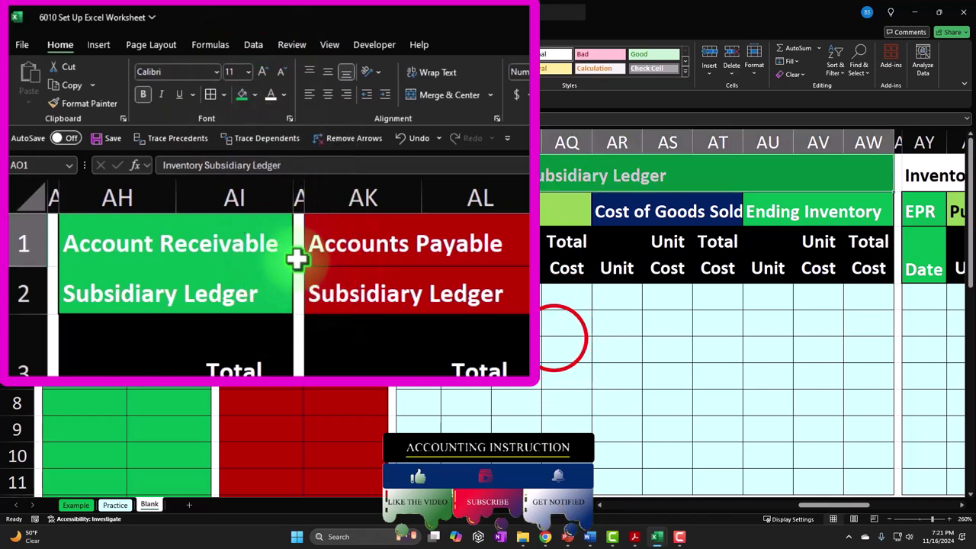
{"action": "left_click", "coordinate": [556, 338]}
Step: Put an outside border around the first title bar
{"action": "left_click_drag", "start_coordinate": [480, 163], "coordinate": [880, 175]}
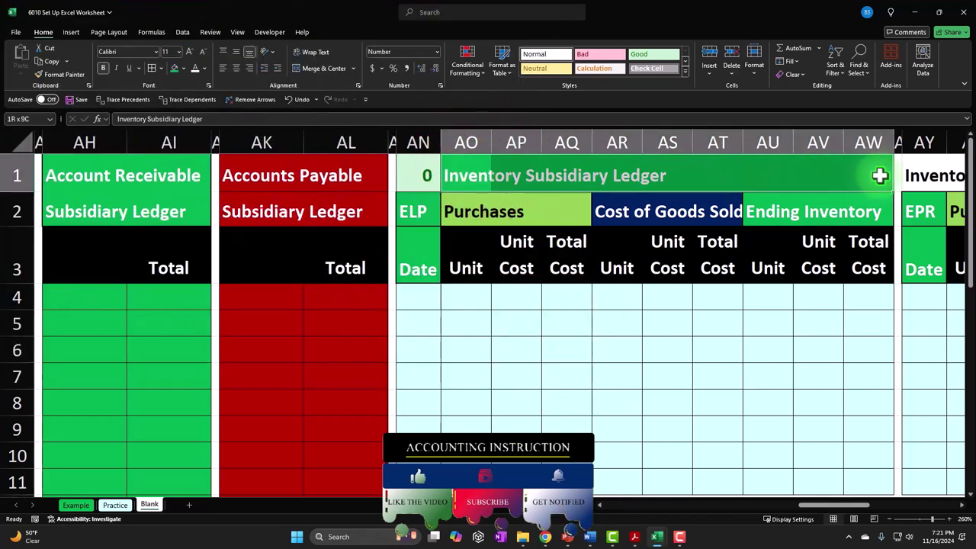
{"action": "left_click", "coordinate": [161, 70]}
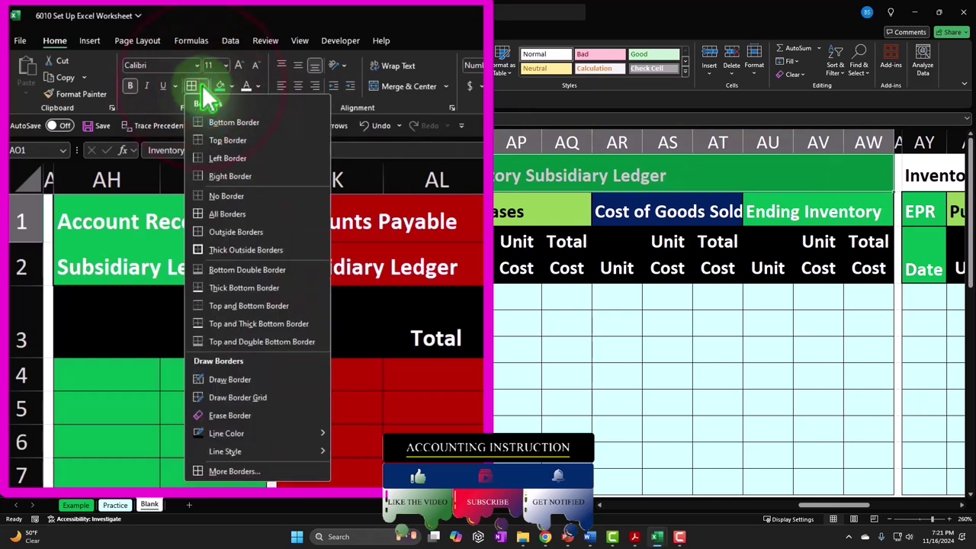
{"action": "left_click", "coordinate": [194, 187]}
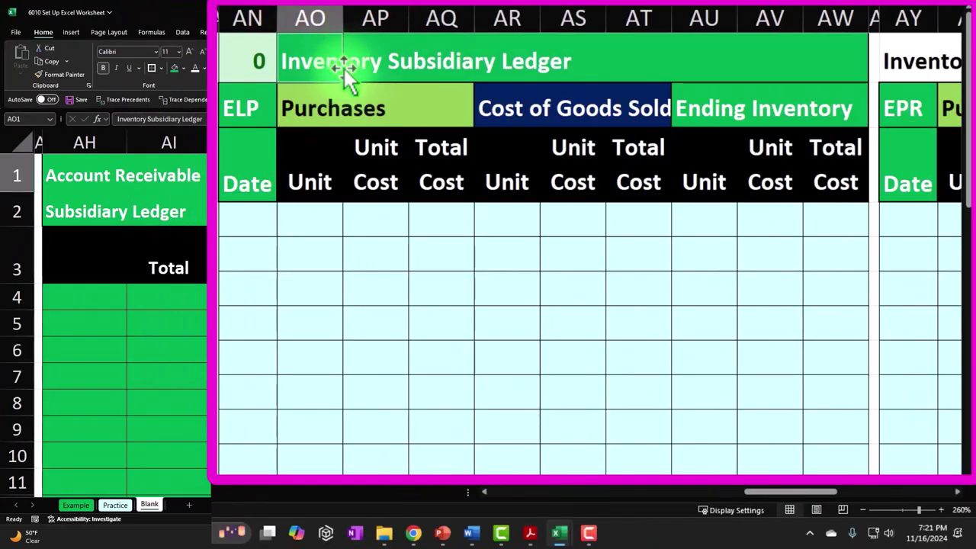
{"action": "key", "text": "Right"}
{"action": "key", "text": "Right"}
{"action": "key", "text": "Right"}
{"action": "key", "text": "Right"}
{"action": "key", "text": "Right"}
{"action": "key", "text": "Right"}
{"action": "key", "text": "Right"}
{"action": "key", "text": "Right"}
{"action": "key", "text": "Right"}
{"action": "key", "text": "Right"}
{"action": "key", "text": "Right"}
{"action": "key", "text": "Right"}
{"action": "key", "text": "Right"}
{"action": "key", "text": "Right"}
{"action": "key", "text": "Right"}
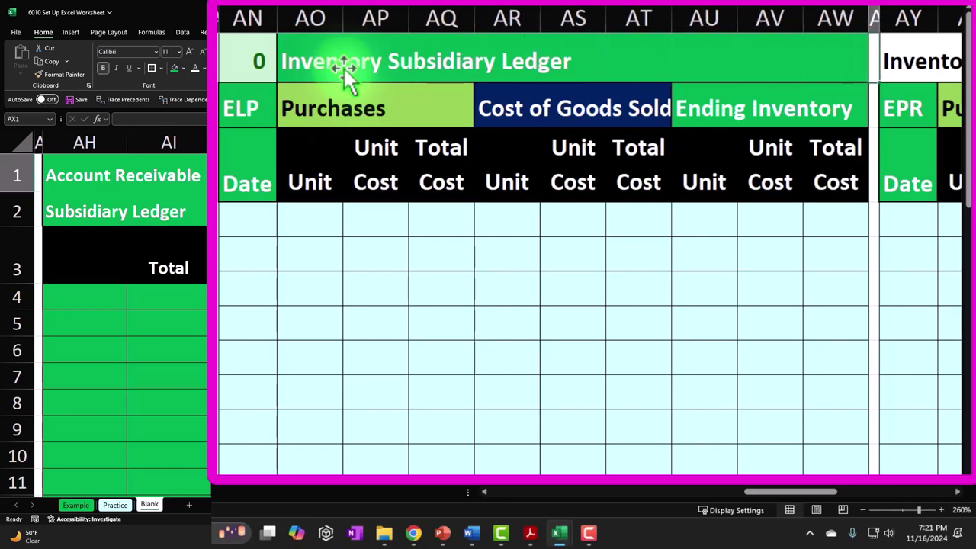
{"action": "key", "text": "Right"}
{"action": "key", "text": "Right"}
{"action": "key", "text": "Right"}
{"action": "key", "text": "Right"}
{"action": "key", "text": "Right"}
{"action": "key", "text": "Right"}
{"action": "key", "text": "Right"}
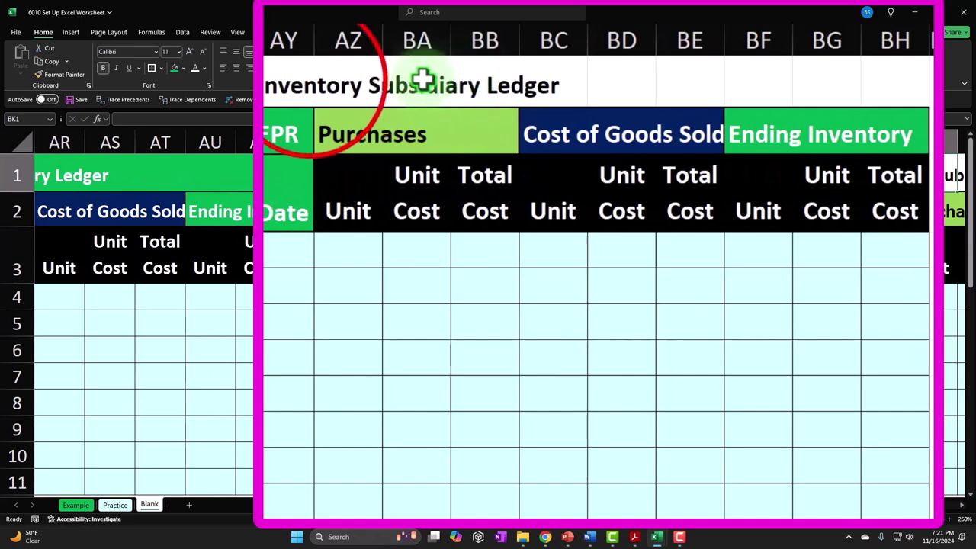
{"action": "left_click_drag", "start_coordinate": [311, 83], "coordinate": [878, 83]}
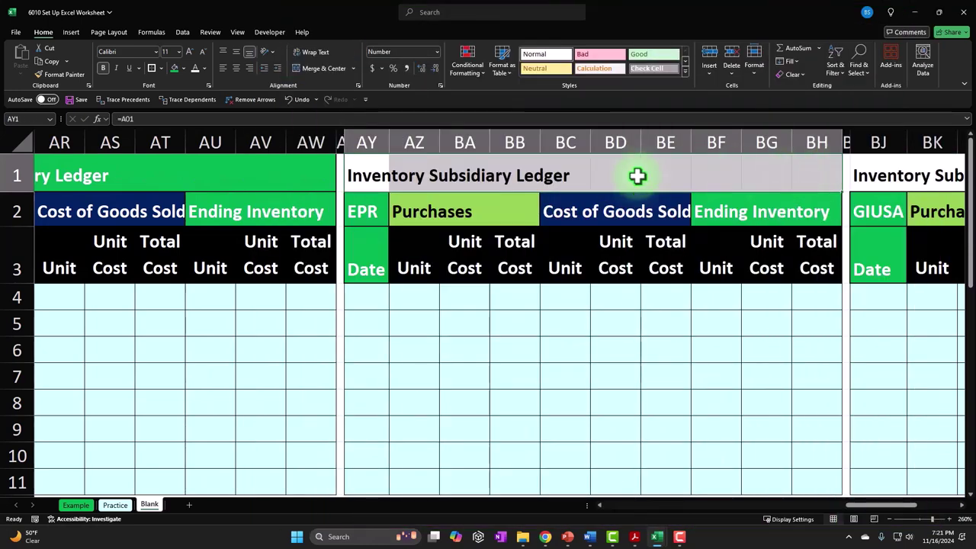
Step: Give the second title bar AY1:BH1 a green fill and a border
{"action": "left_click", "coordinate": [170, 67]}
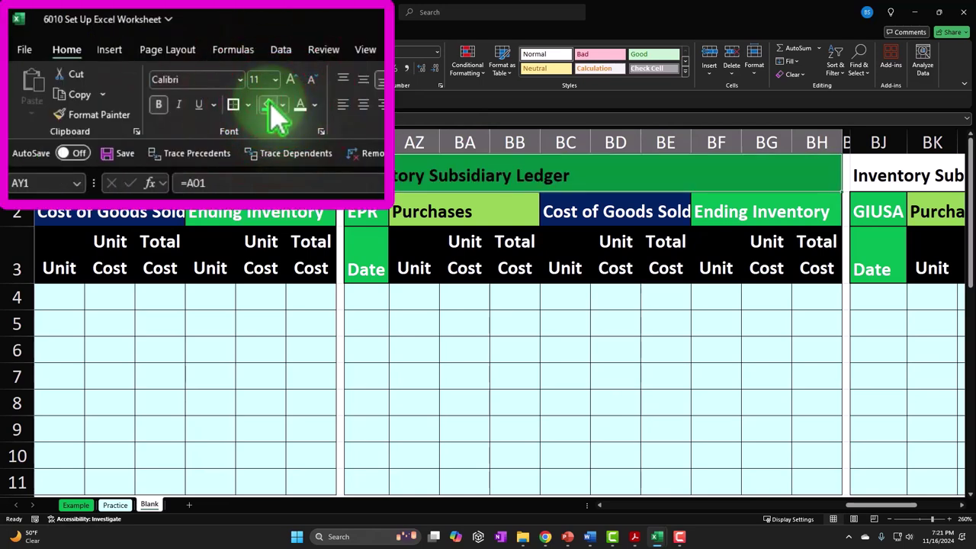
{"action": "left_click", "coordinate": [155, 70]}
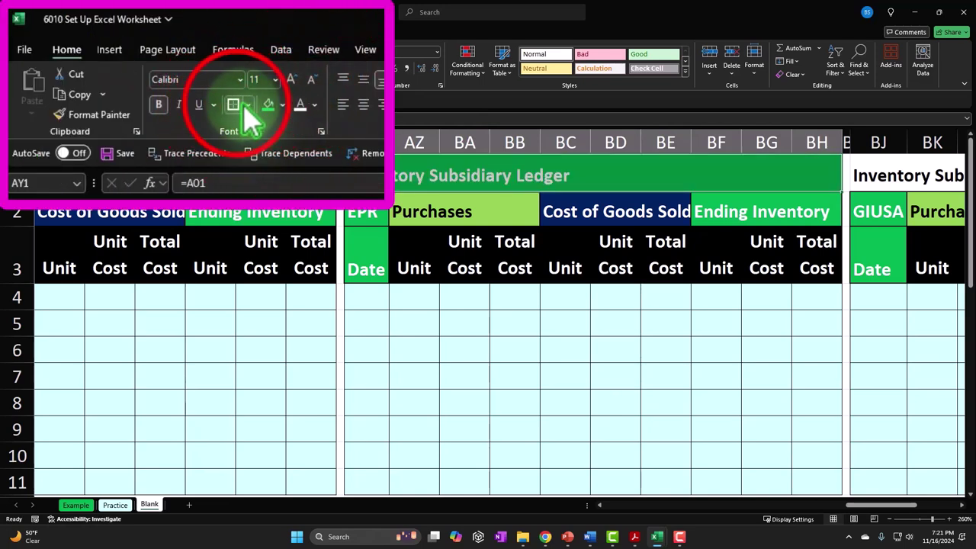
{"action": "left_click", "coordinate": [370, 166]}
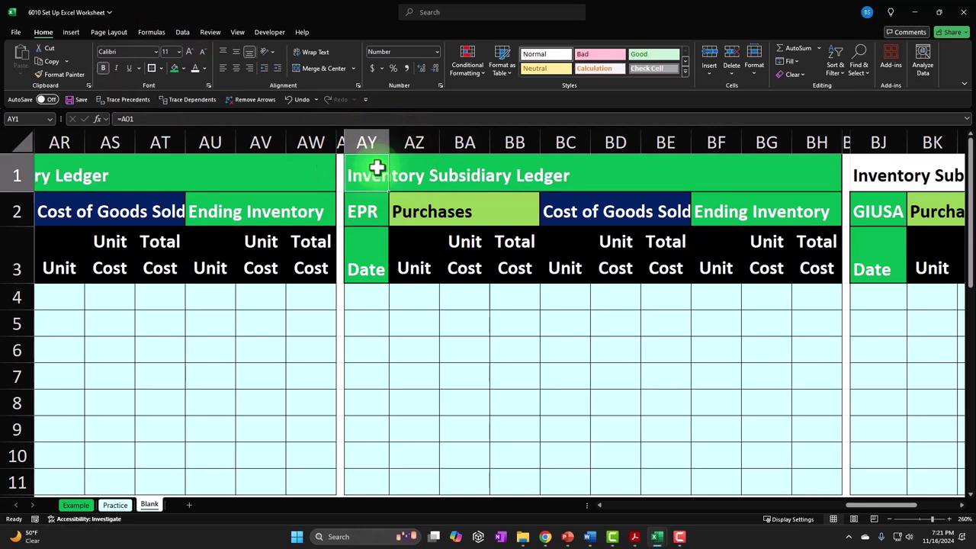
Step: Fill the third ledger title bar starting at BJ1 green
{"action": "key", "text": "Right"}
{"action": "key", "text": "Right"}
{"action": "key", "text": "Right"}
{"action": "key", "text": "Right"}
{"action": "key", "text": "Right"}
{"action": "key", "text": "Right"}
{"action": "key", "text": "Right"}
{"action": "key", "text": "Right"}
{"action": "key", "text": "Right"}
{"action": "key", "text": "Right"}
{"action": "key", "text": "Right"}
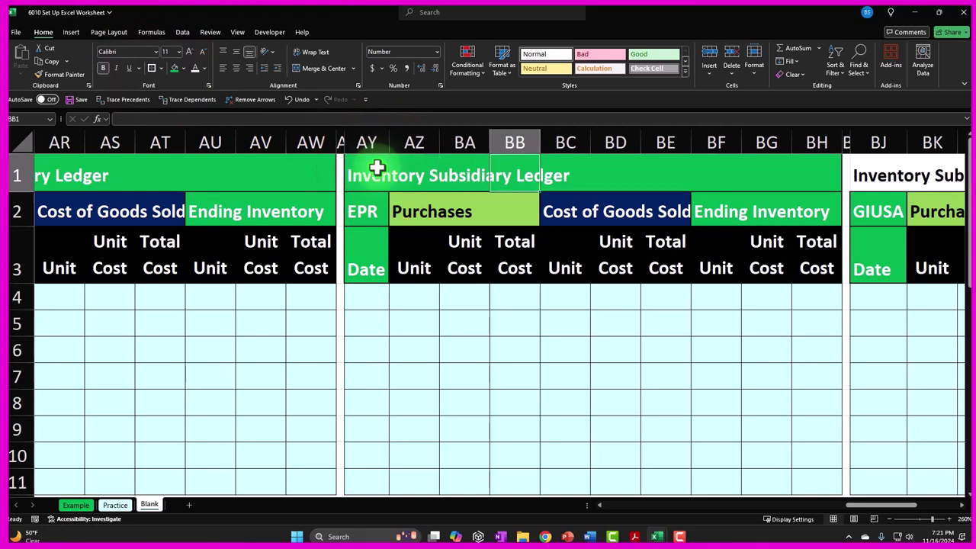
{"action": "key", "text": "Right"}
{"action": "key", "text": "Right"}
{"action": "key", "text": "Right"}
{"action": "key", "text": "Right"}
{"action": "key", "text": "Right"}
{"action": "key", "text": "Right"}
{"action": "key", "text": "Right"}
{"action": "key", "text": "Right"}
{"action": "key", "text": "Right"}
{"action": "key", "text": "Right"}
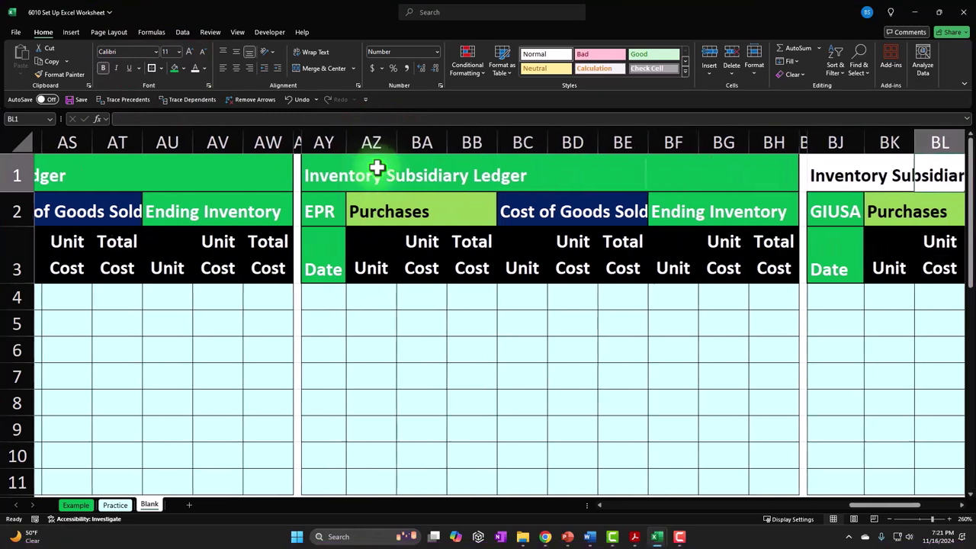
{"action": "key", "text": "Right"}
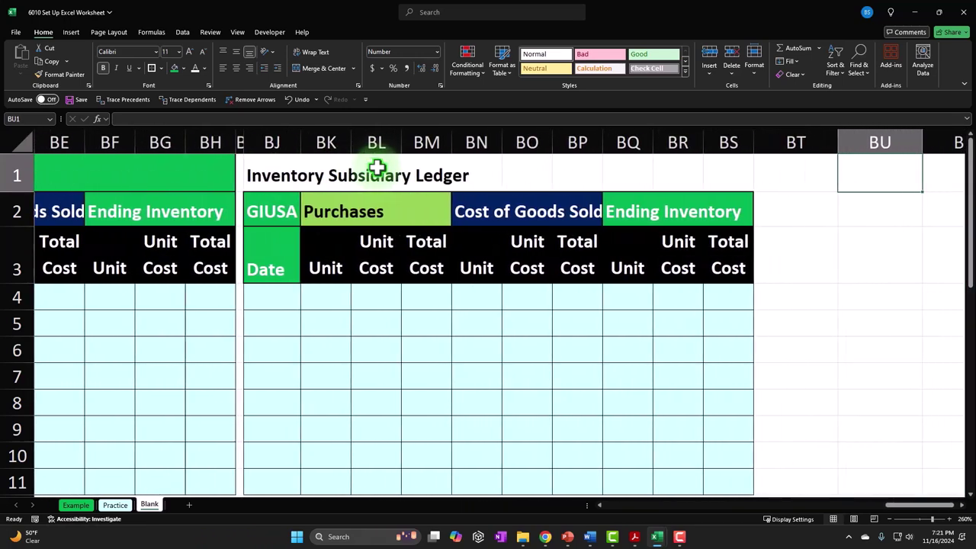
{"action": "key", "text": "Left"}
{"action": "key", "text": "Left"}
{"action": "key", "text": "Left"}
{"action": "key", "text": "Left"}
{"action": "key", "text": "Left"}
{"action": "key", "text": "Left"}
{"action": "key", "text": "Left"}
{"action": "key", "text": "Left"}
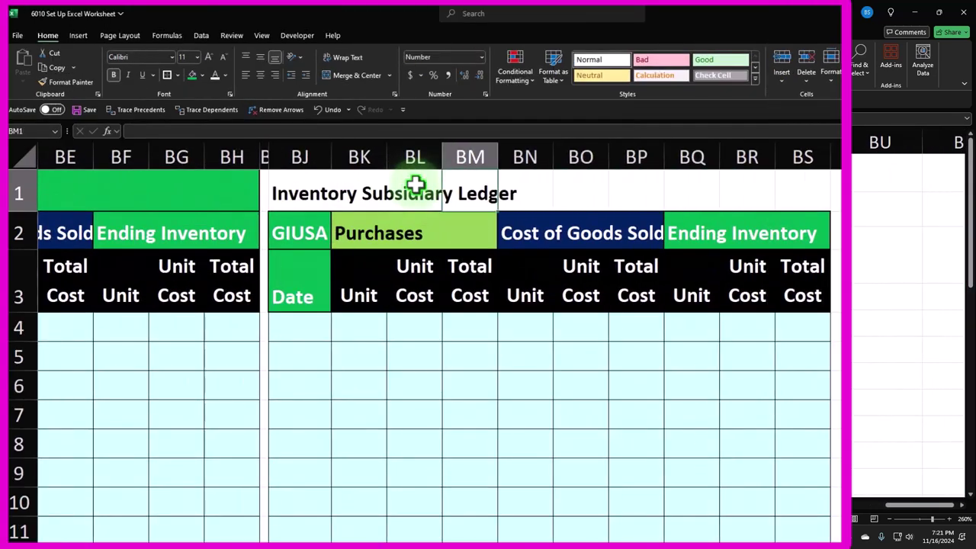
{"action": "key", "text": "Left"}
{"action": "key", "text": "Left"}
{"action": "key", "text": "Left"}
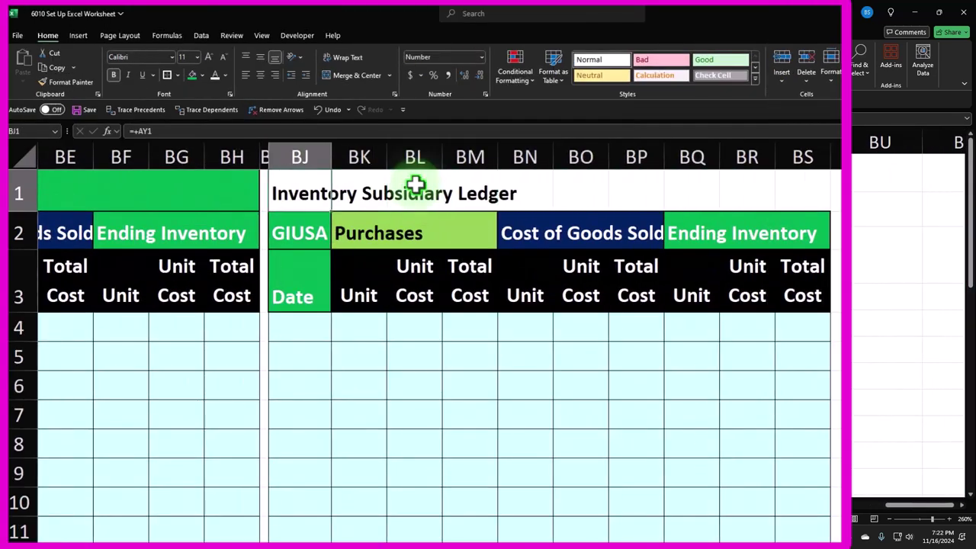
{"action": "key", "text": "shift+Right"}
{"action": "key", "text": "shift+Right"}
{"action": "key", "text": "shift+Right"}
{"action": "key", "text": "shift+Right"}
{"action": "key", "text": "shift+Right"}
{"action": "key", "text": "shift+Right"}
{"action": "key", "text": "shift+Right"}
{"action": "key", "text": "shift+Right"}
{"action": "key", "text": "shift+Right"}
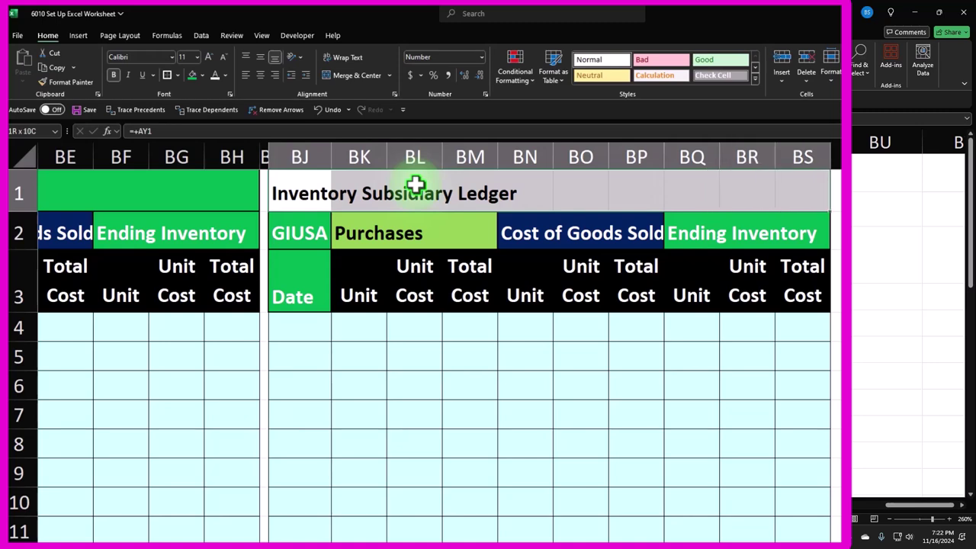
{"action": "left_click", "coordinate": [188, 76]}
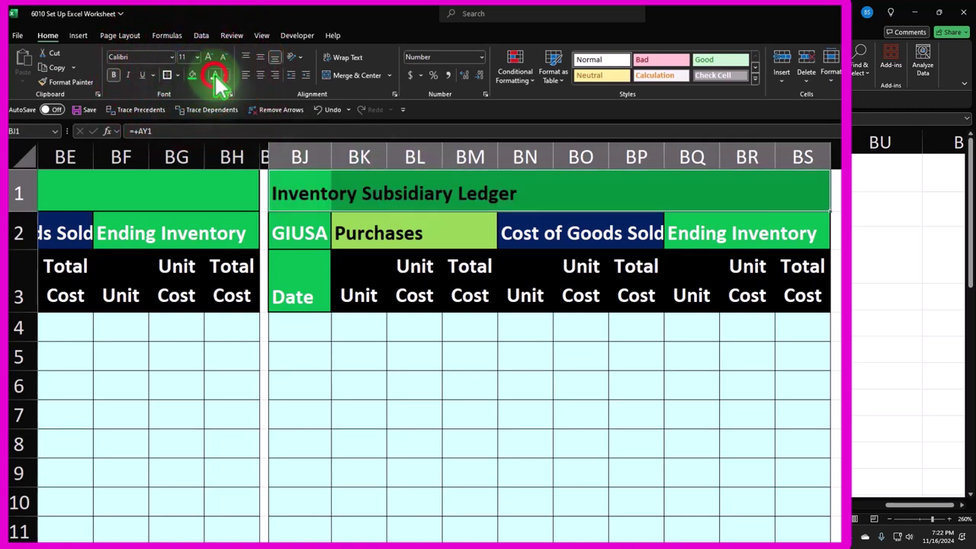
{"action": "key", "text": "Left"}
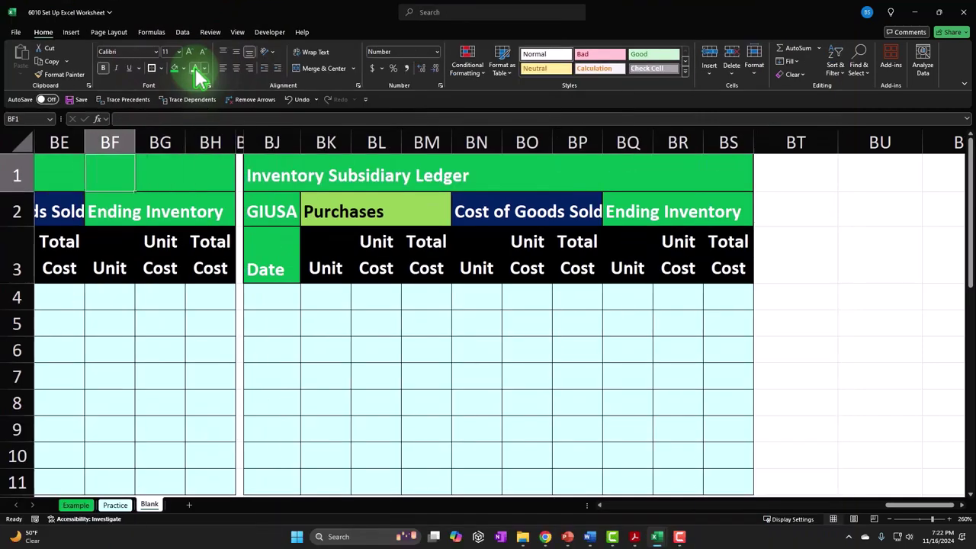
{"action": "key", "text": "Left"}
{"action": "key", "text": "Left"}
{"action": "key", "text": "Left"}
{"action": "key", "text": "Left"}
{"action": "key", "text": "Left"}
{"action": "key", "text": "Left"}
{"action": "key", "text": "Left"}
{"action": "key", "text": "Left"}
{"action": "key", "text": "Left"}
{"action": "key", "text": "Left"}
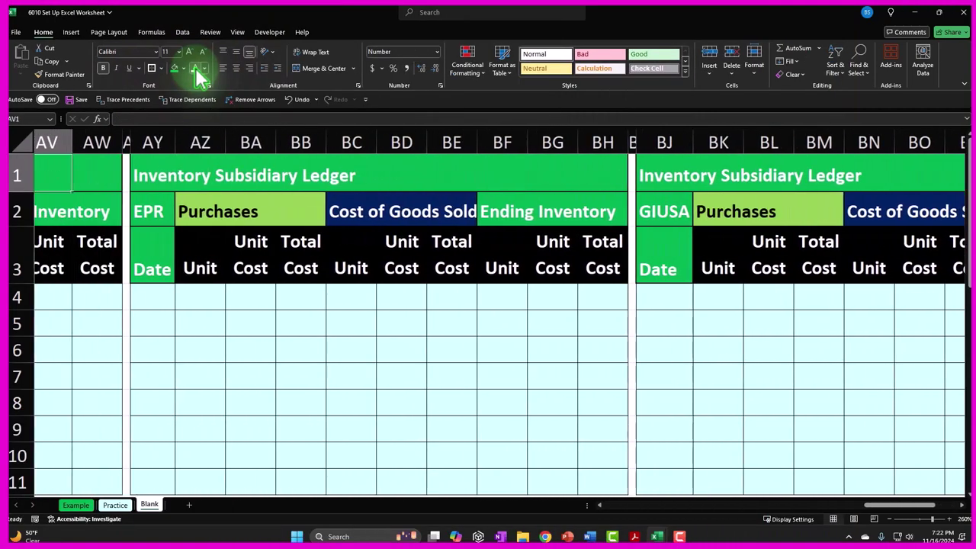
{"action": "key", "text": "Left"}
{"action": "key", "text": "Left"}
{"action": "key", "text": "Left"}
{"action": "key", "text": "Left"}
{"action": "key", "text": "Left"}
{"action": "key", "text": "Left"}
{"action": "key", "text": "Left"}
{"action": "key", "text": "Left"}
{"action": "key", "text": "Left"}
{"action": "key", "text": "Left"}
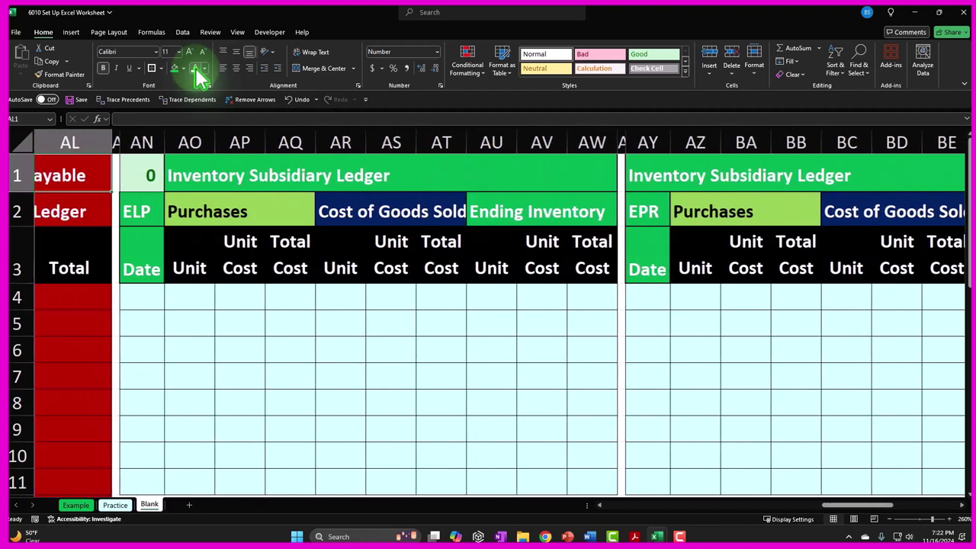
{"action": "key", "text": "Left"}
{"action": "key", "text": "Left"}
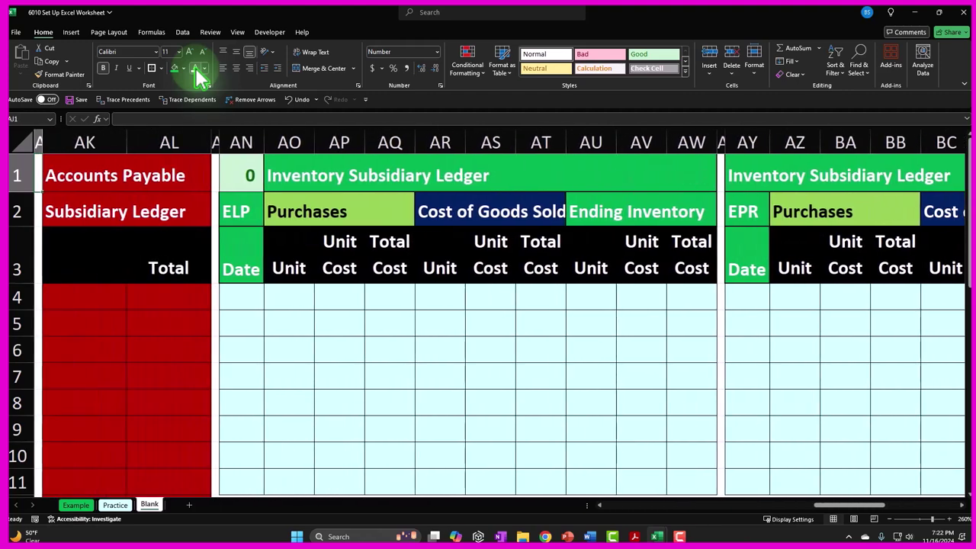
{"action": "key", "text": "Right"}
{"action": "key", "text": "Right"}
{"action": "key", "text": "Right"}
{"action": "key", "text": "Right"}
{"action": "key", "text": "Right"}
{"action": "key", "text": "Right"}
{"action": "key", "text": "Right"}
{"action": "key", "text": "Right"}
{"action": "key", "text": "Right"}
{"action": "key", "text": "Right"}
{"action": "key", "text": "Right"}
{"action": "key", "text": "Right"}
{"action": "key", "text": "Right"}
{"action": "key", "text": "Right"}
{"action": "key", "text": "Right"}
{"action": "key", "text": "Right"}
{"action": "key", "text": "Right"}
{"action": "key", "text": "Right"}
{"action": "key", "text": "Right"}
{"action": "key", "text": "Right"}
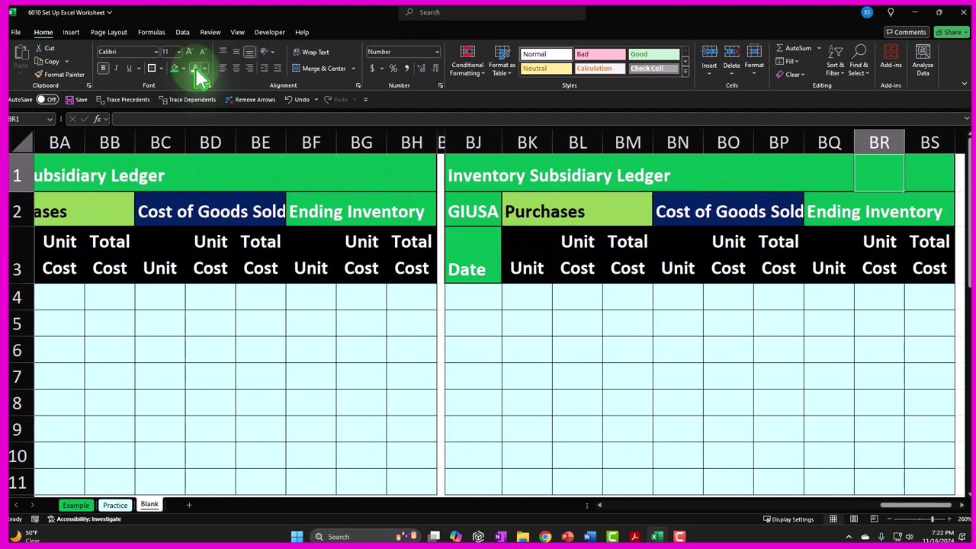
{"action": "key", "text": "Left"}
{"action": "key", "text": "Left"}
{"action": "key", "text": "Left"}
{"action": "key", "text": "Left"}
{"action": "key", "text": "Left"}
{"action": "key", "text": "Left"}
{"action": "key", "text": "Left"}
{"action": "key", "text": "Left"}
{"action": "key", "text": "Left"}
{"action": "key", "text": "Left"}
{"action": "key", "text": "Left"}
{"action": "key", "text": "Left"}
{"action": "key", "text": "Left"}
{"action": "key", "text": "Left"}
{"action": "key", "text": "Left"}
{"action": "key", "text": "Left"}
{"action": "key", "text": "Left"}
{"action": "key", "text": "Left"}
{"action": "key", "text": "Left"}
{"action": "key", "text": "Left"}
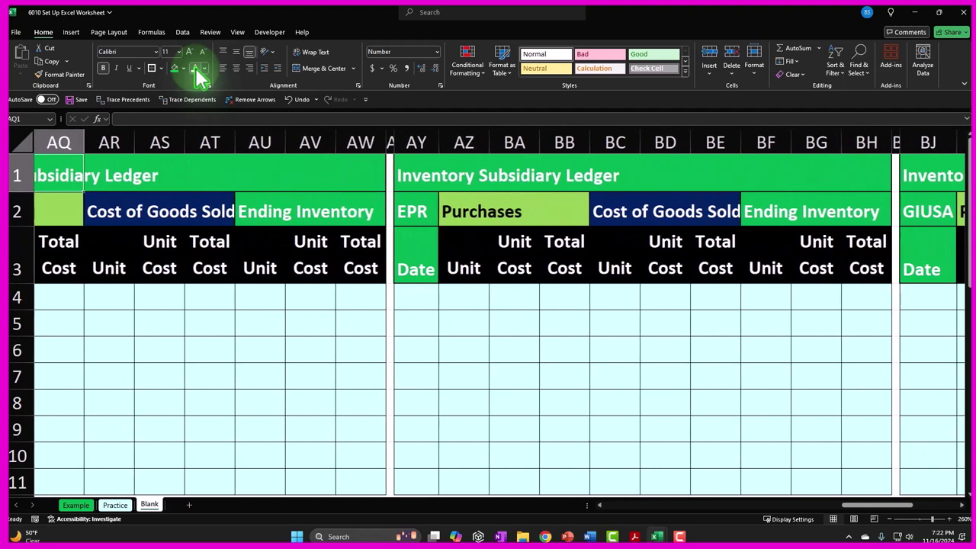
{"action": "key", "text": "Left"}
{"action": "key", "text": "Left"}
{"action": "key", "text": "Left"}
{"action": "key", "text": "Left"}
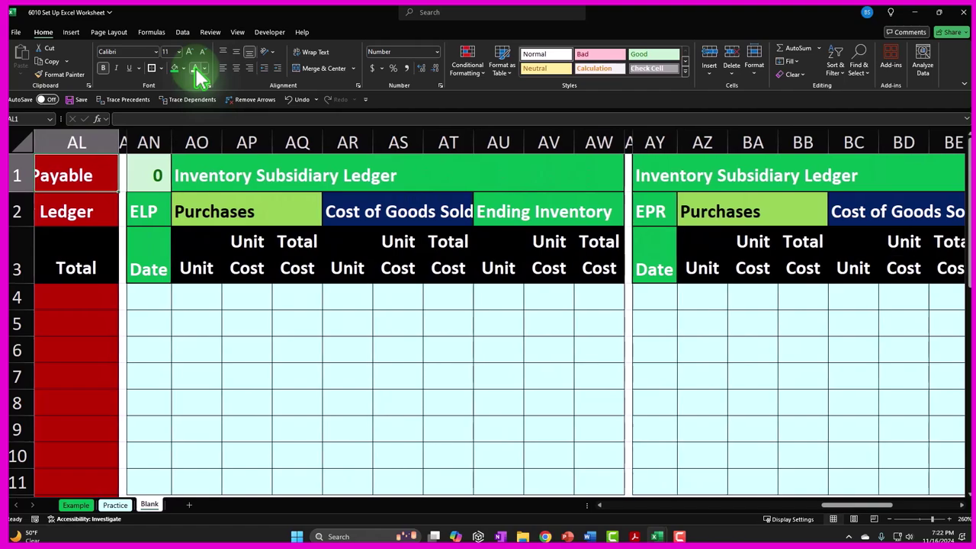